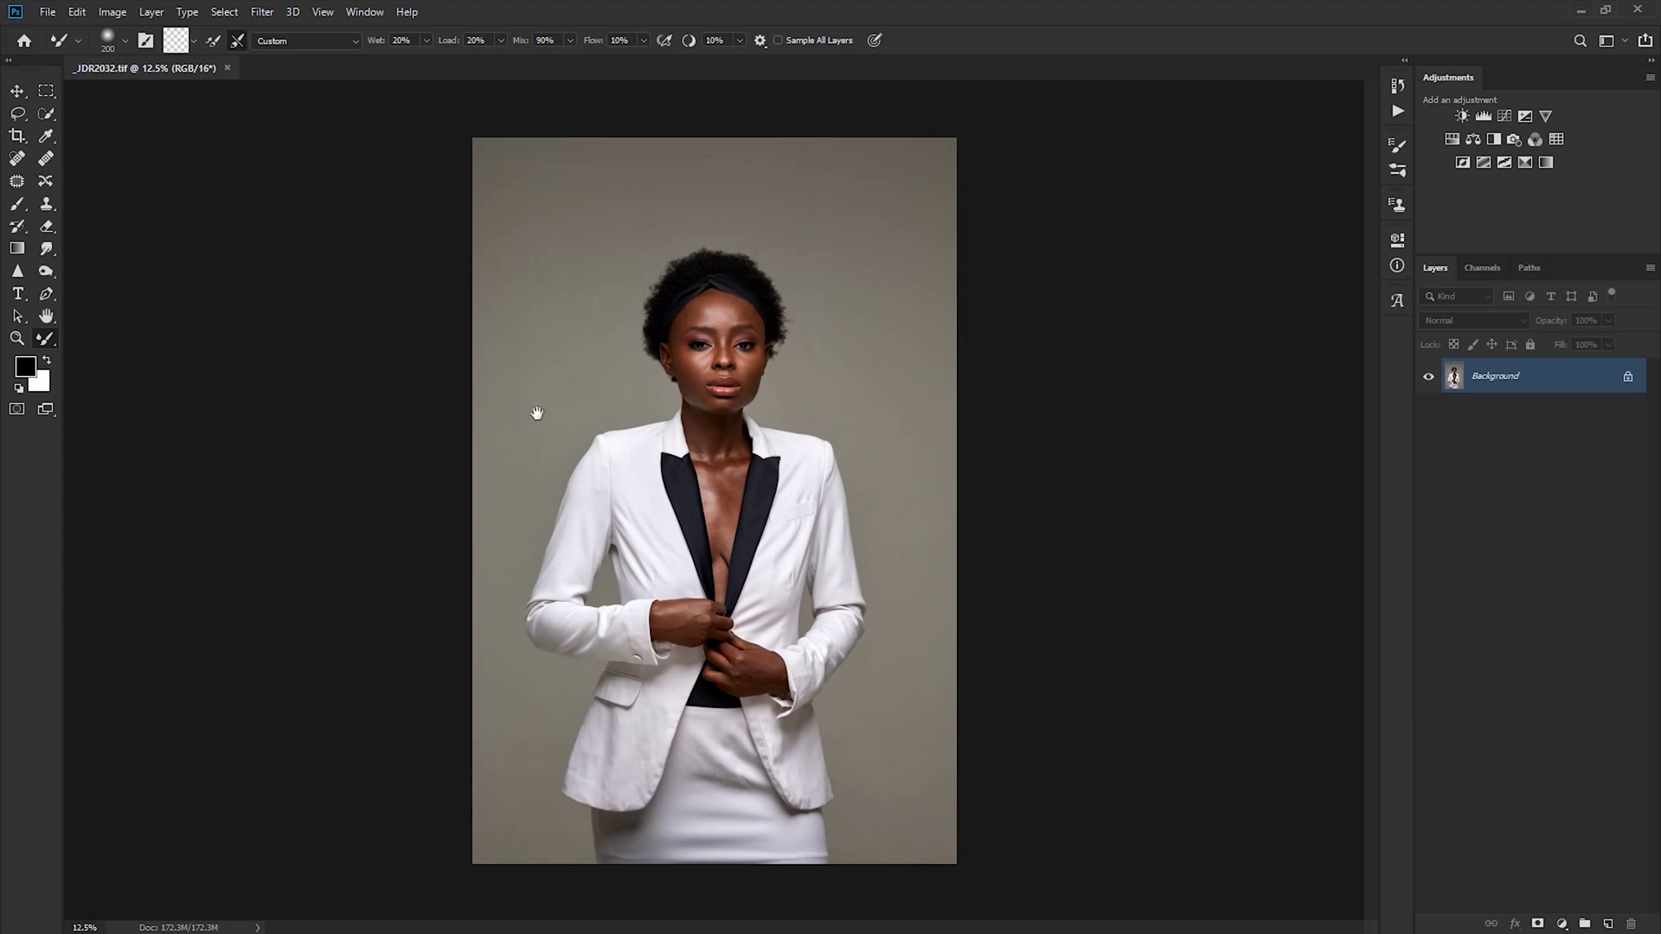
- Examine the portrait's face, skin, jacket and backdrop up close and as a whole in full-screen view
left_click_drag(605, 324, 650, 355)
left_click_drag(470, 307, 647, 434)
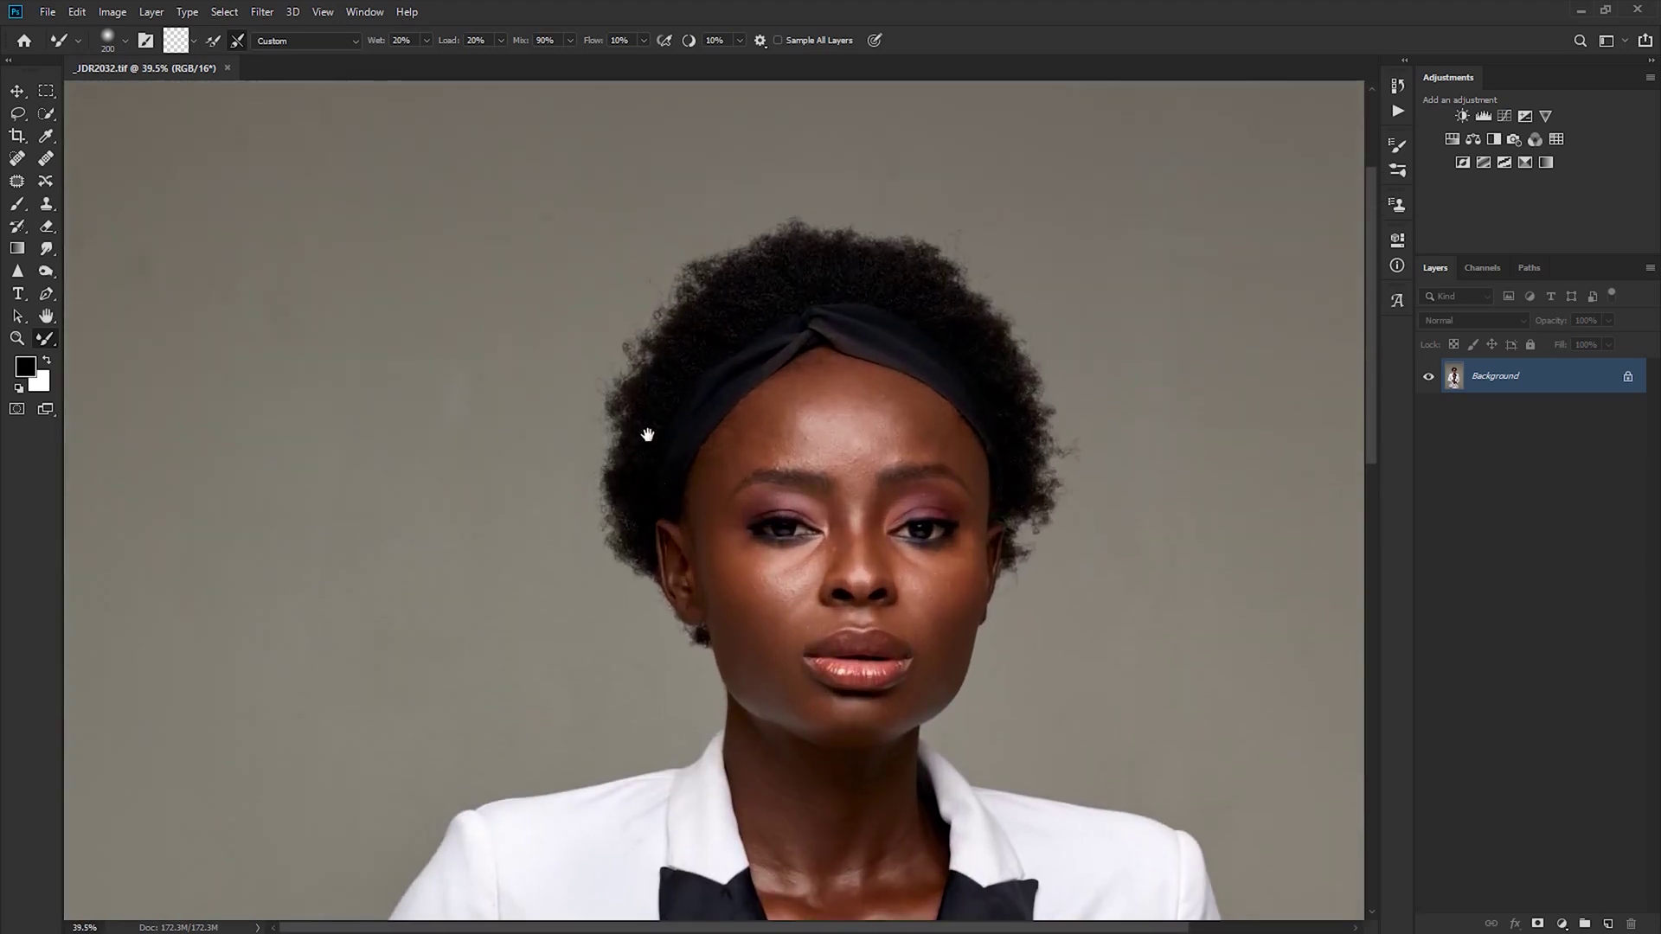
key("f")
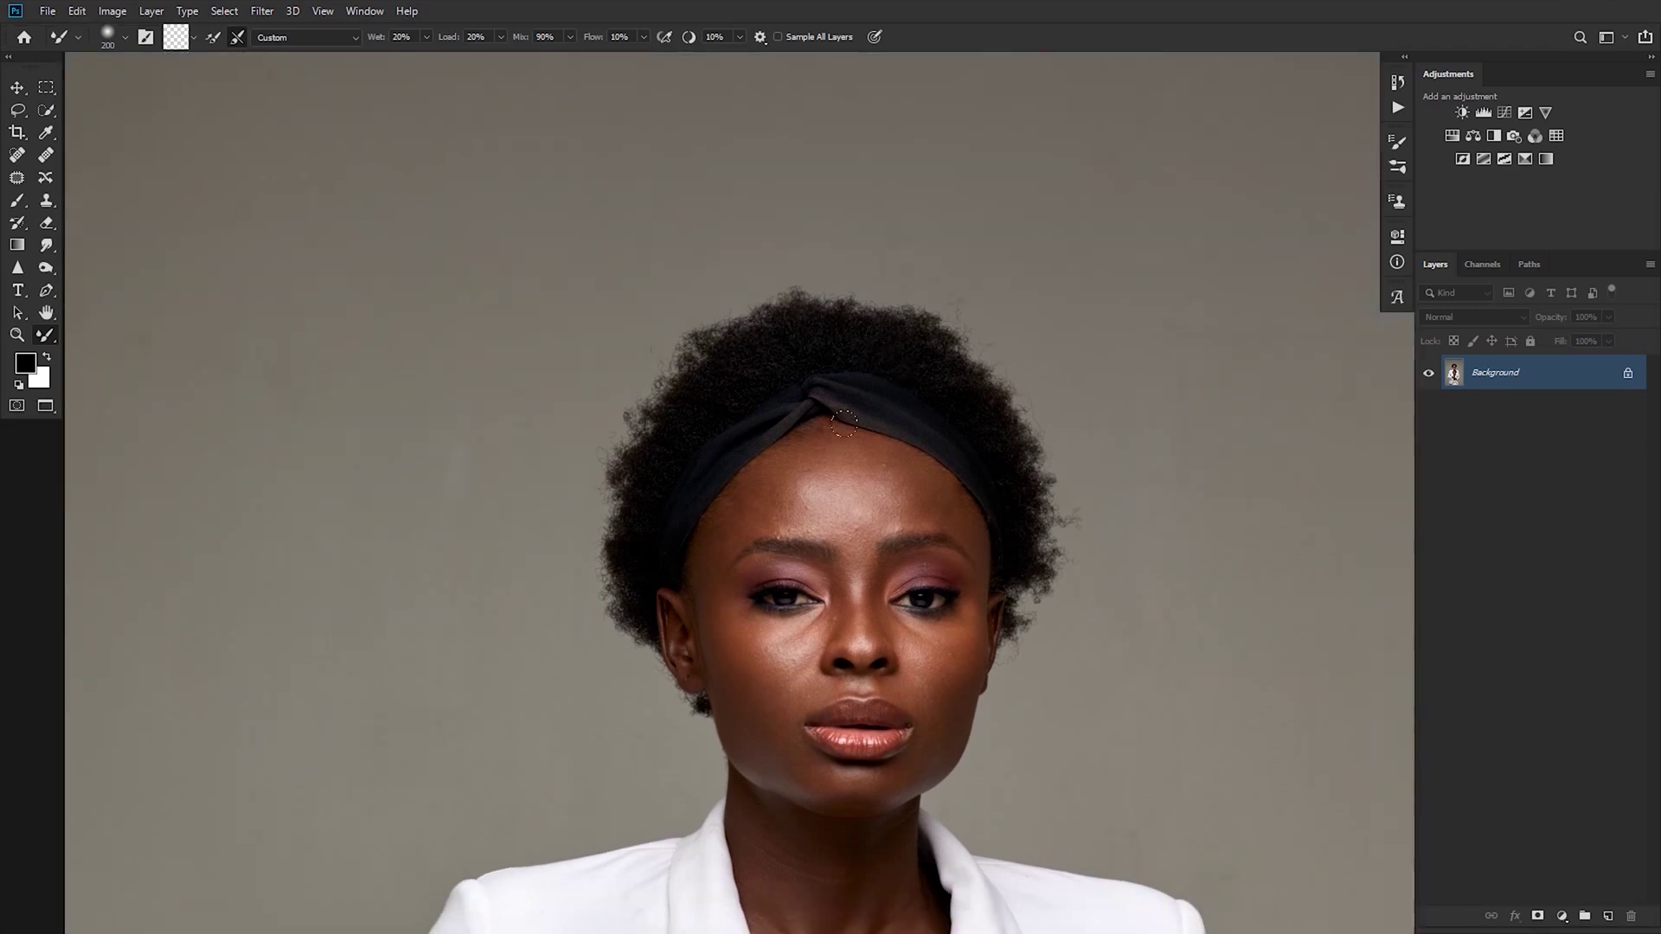
scroll(881, 434, "down", 2)
left_click_drag(875, 433, 779, 193)
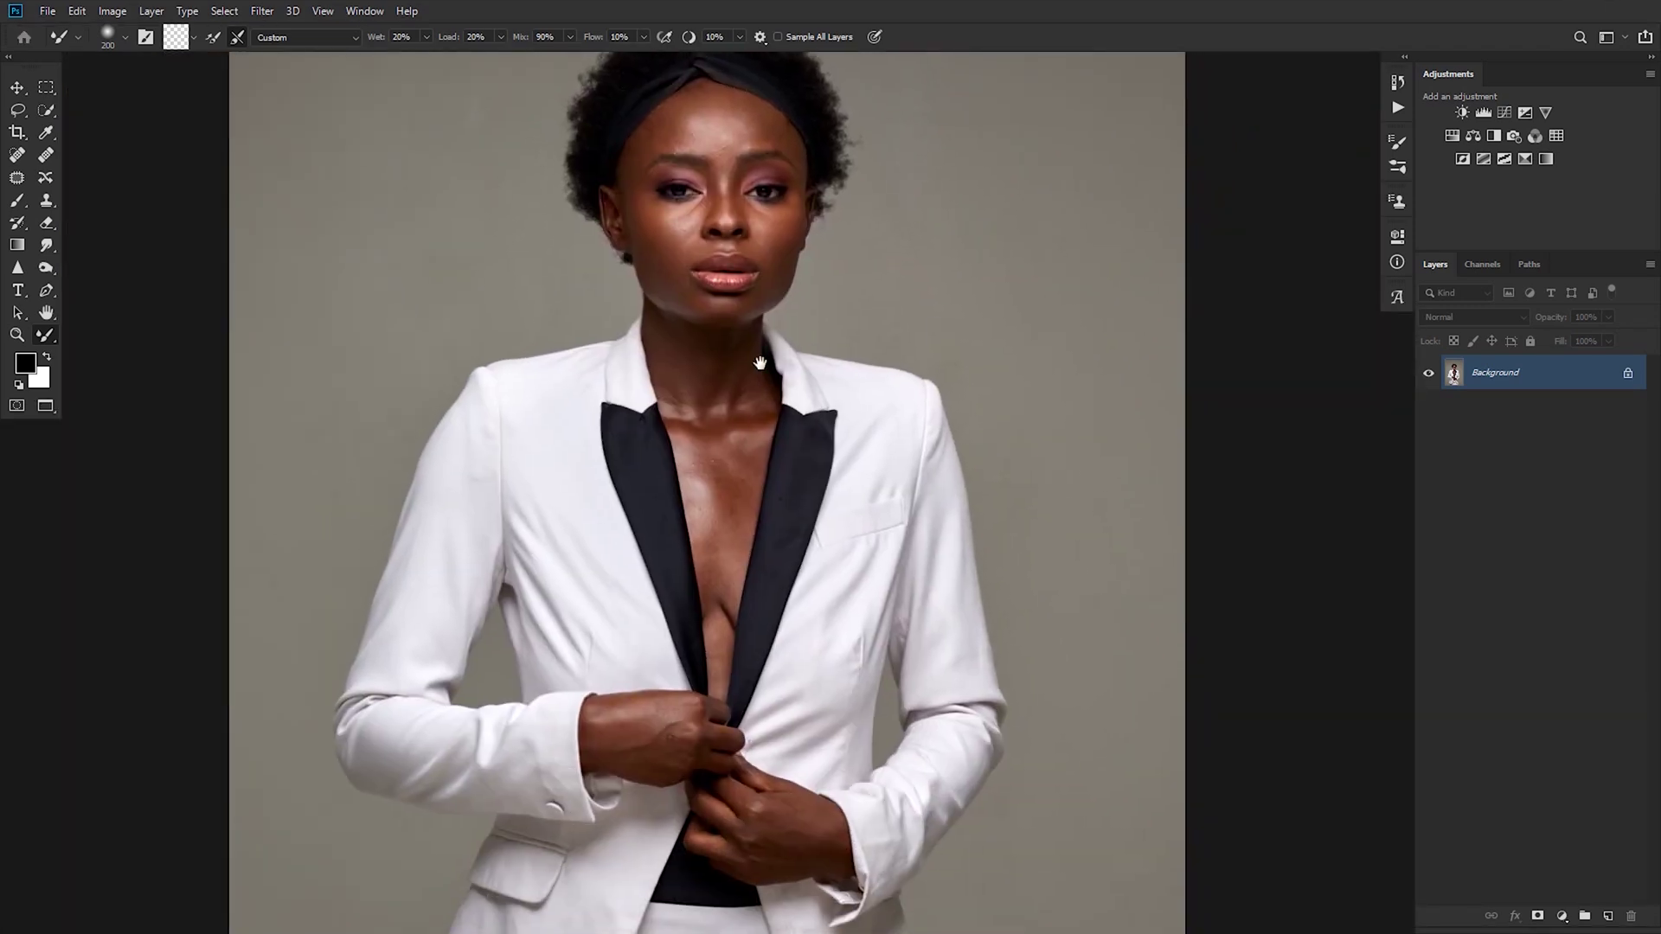
scroll(761, 174, "up", 1)
scroll(763, 174, "up", 6)
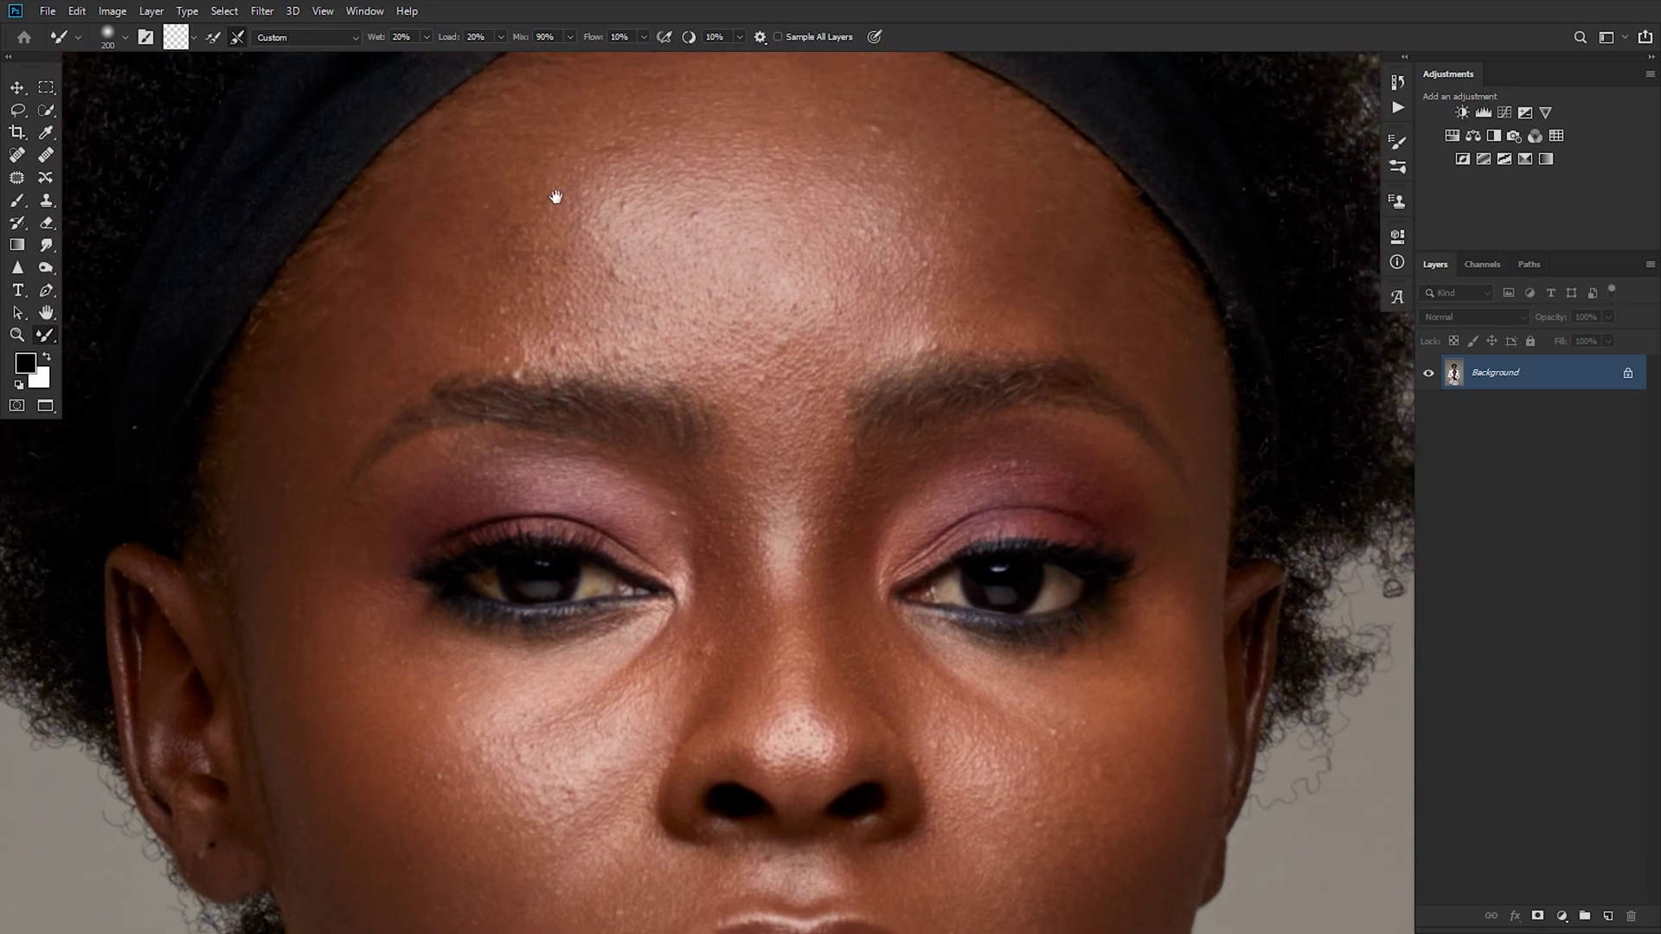
scroll(748, 439, "down", 5)
scroll(690, 660, "down", 2)
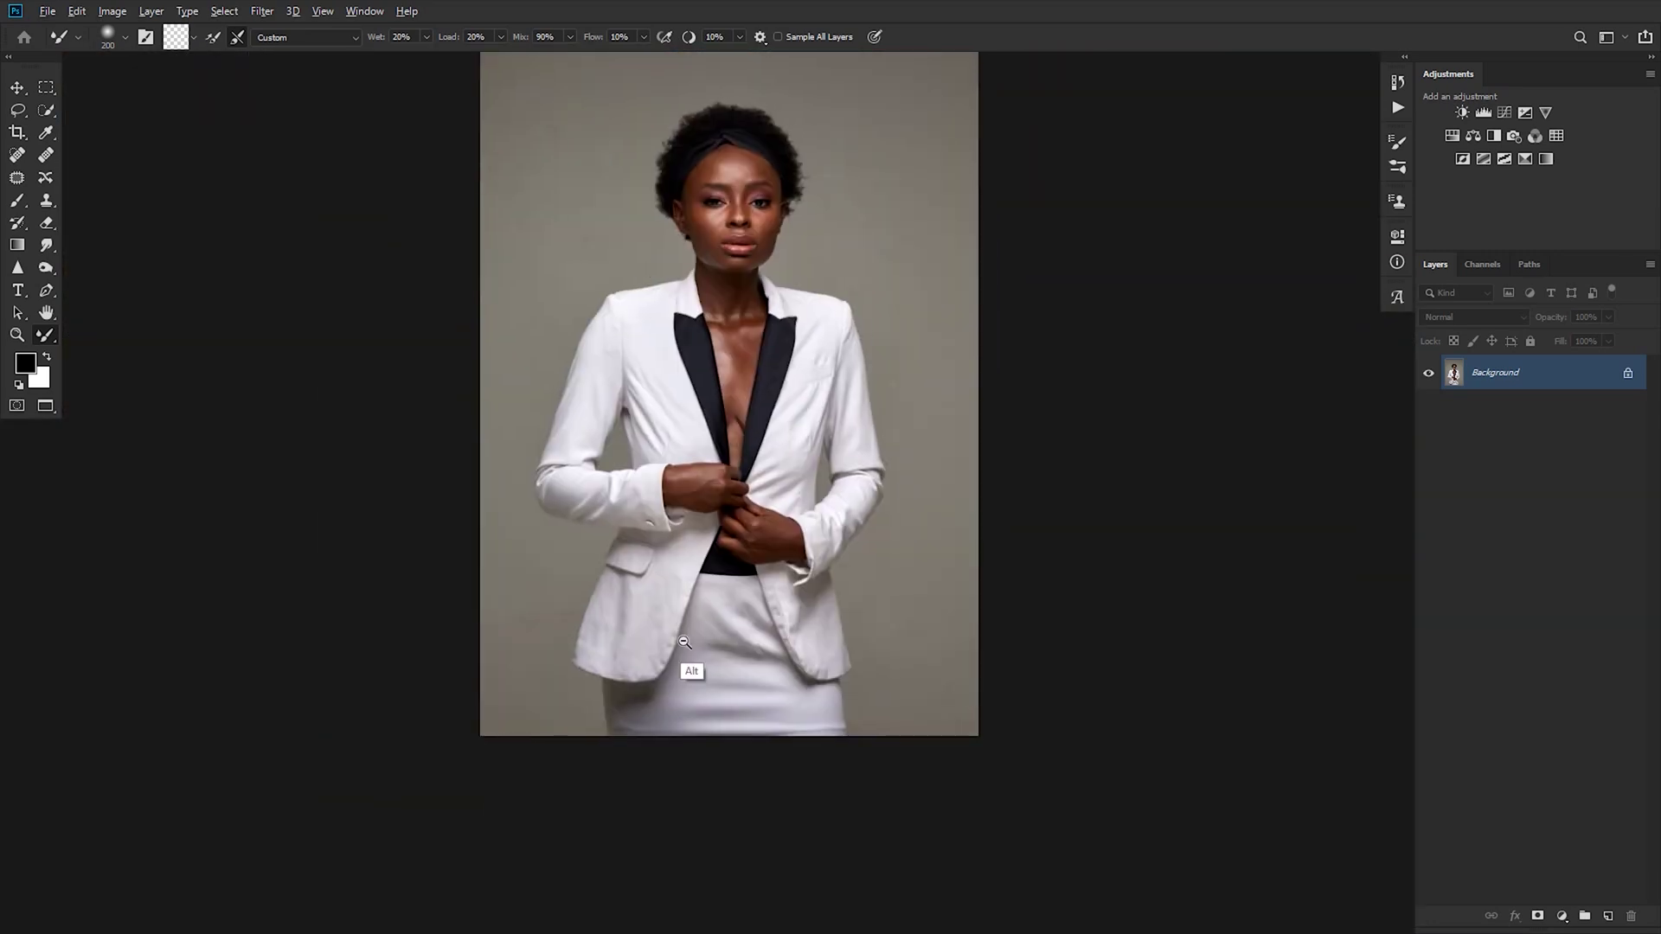
scroll(705, 661, "up", 4)
scroll(718, 655, "up", 2)
scroll(732, 650, "down", 4)
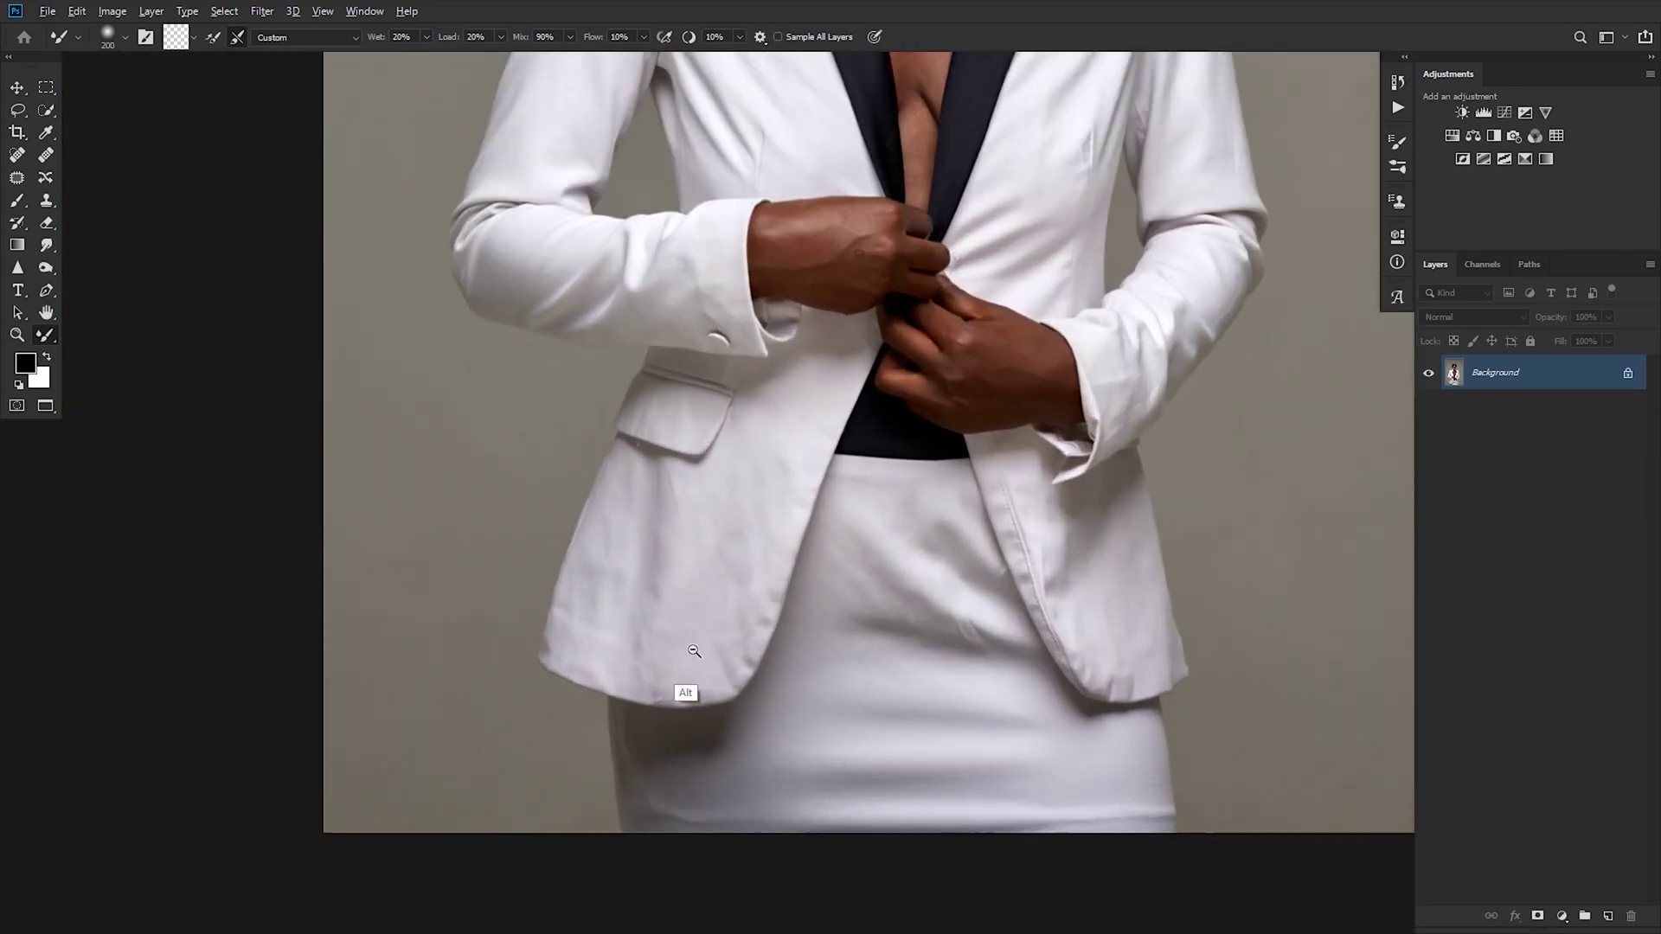
scroll(695, 650, "up", 4)
scroll(732, 649, "down", 5)
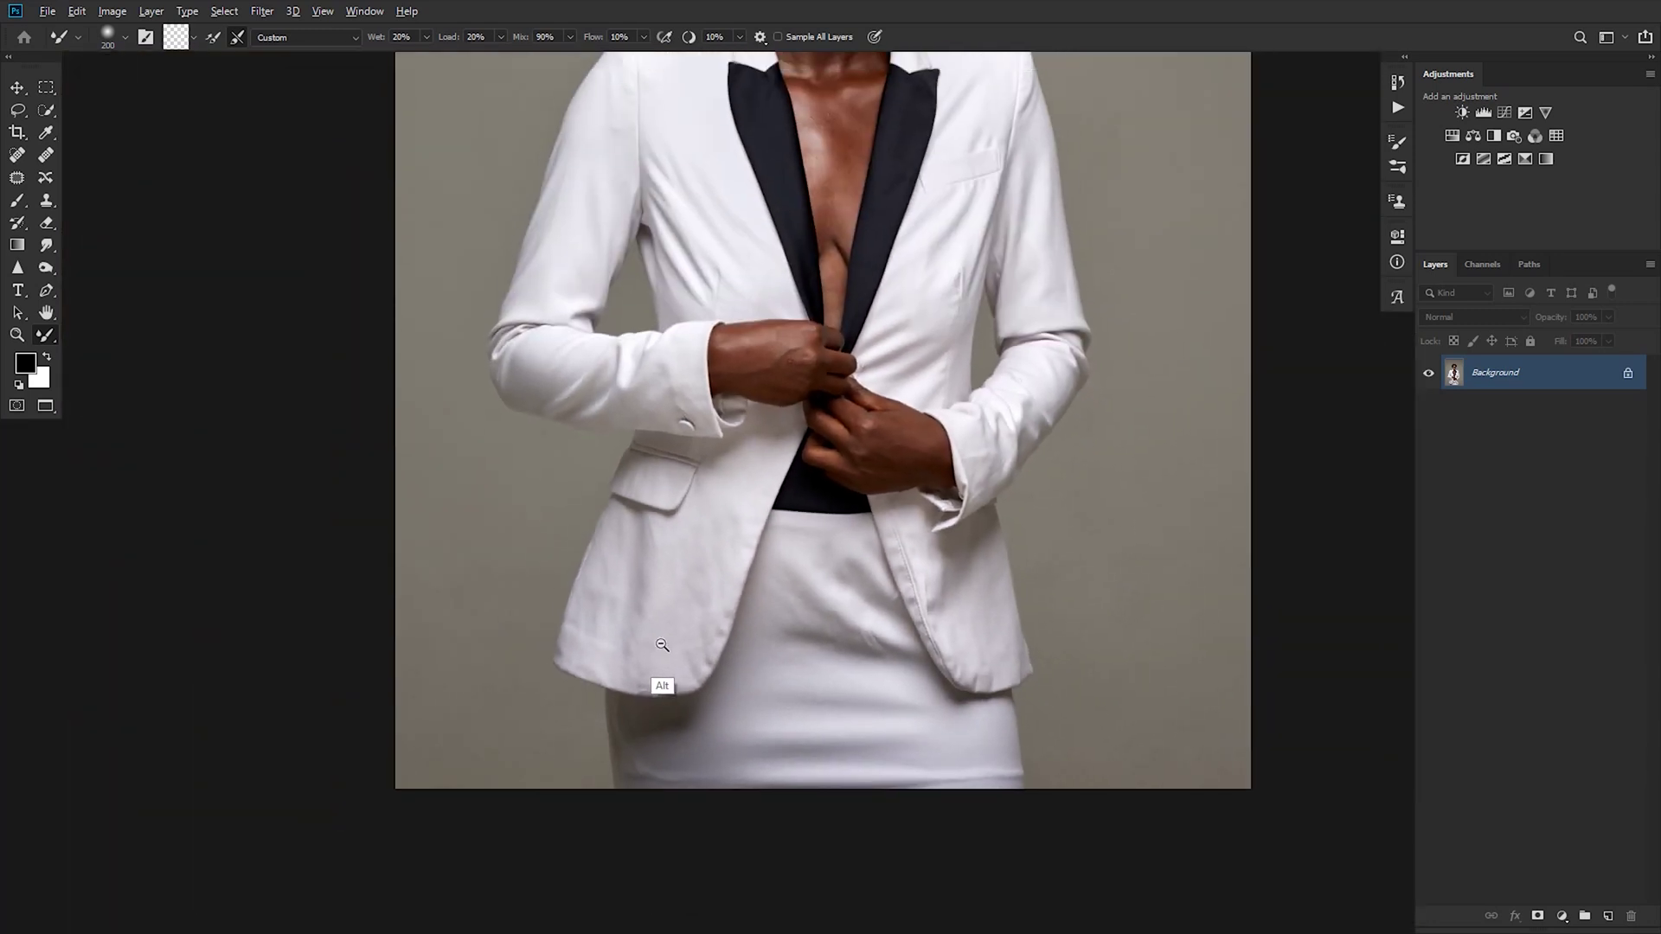
scroll(758, 595, "down", 4)
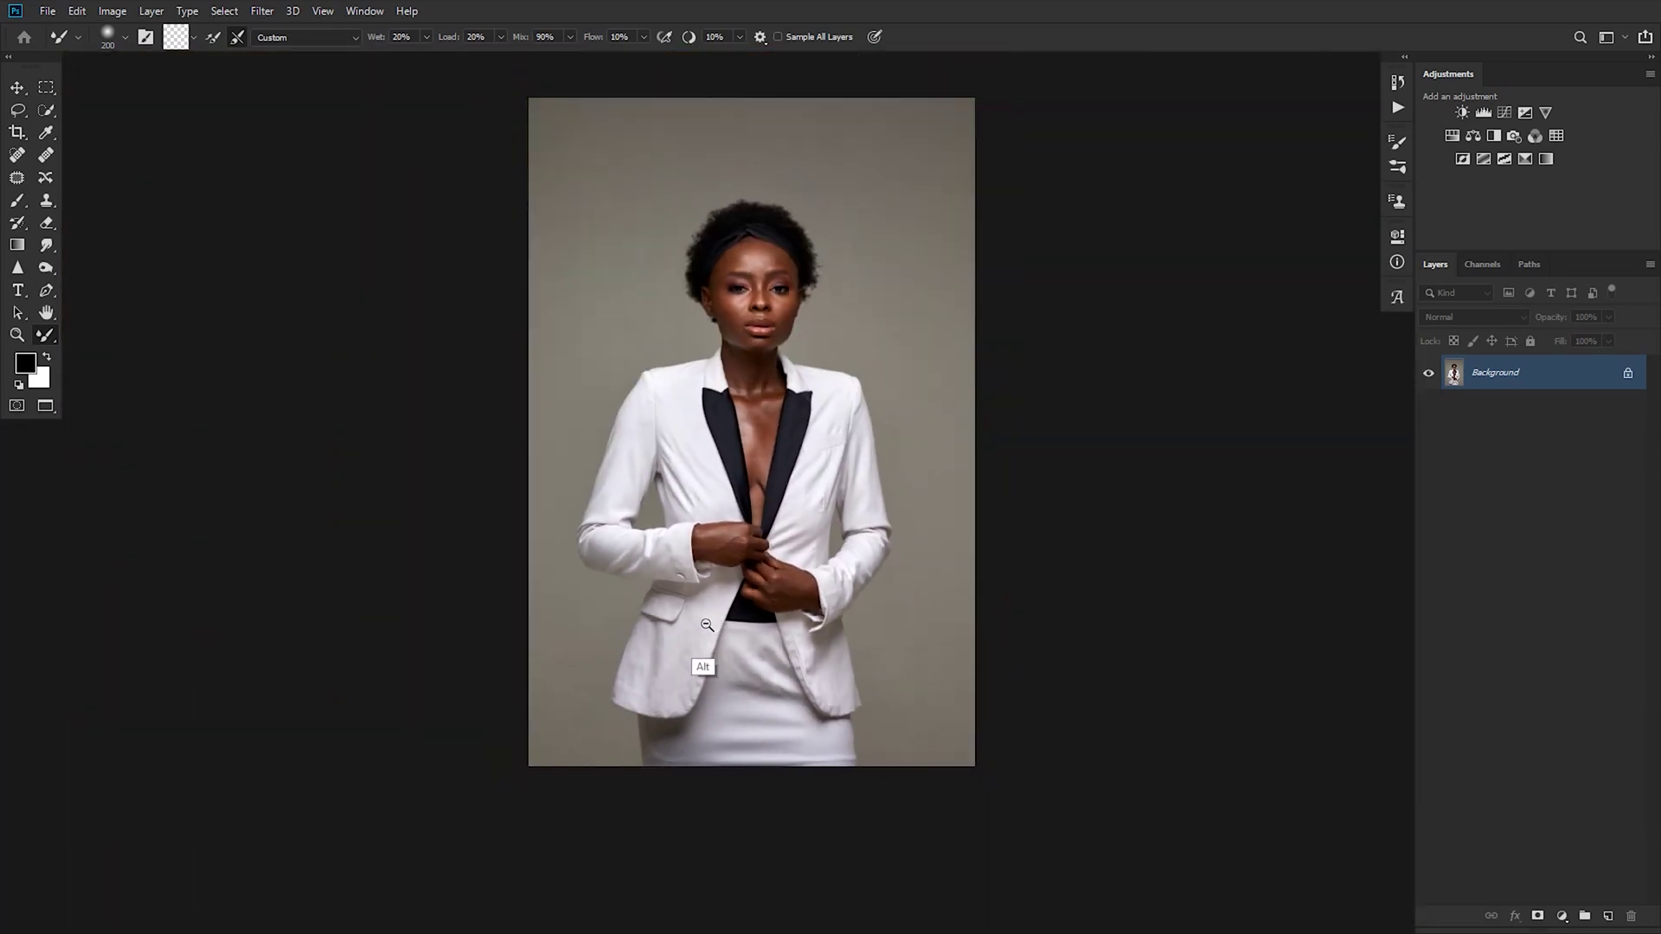
scroll(726, 535, "up", 2)
left_click_drag(726, 536, 708, 626)
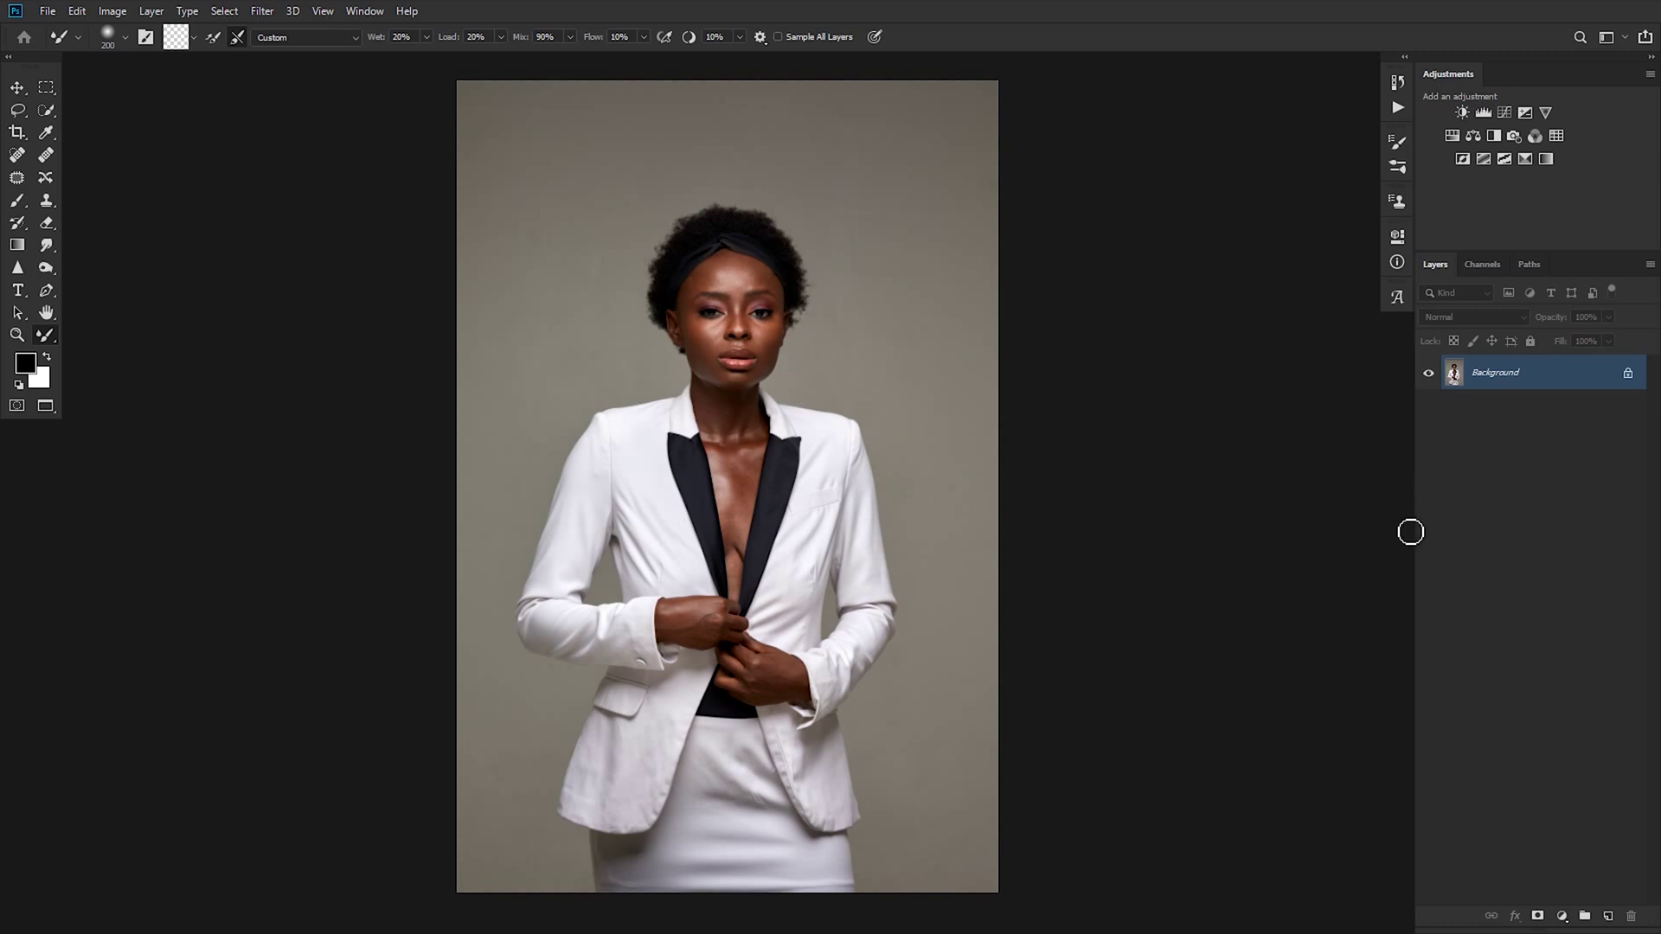
- Duplicate the Background layer
key("ctrl+j")
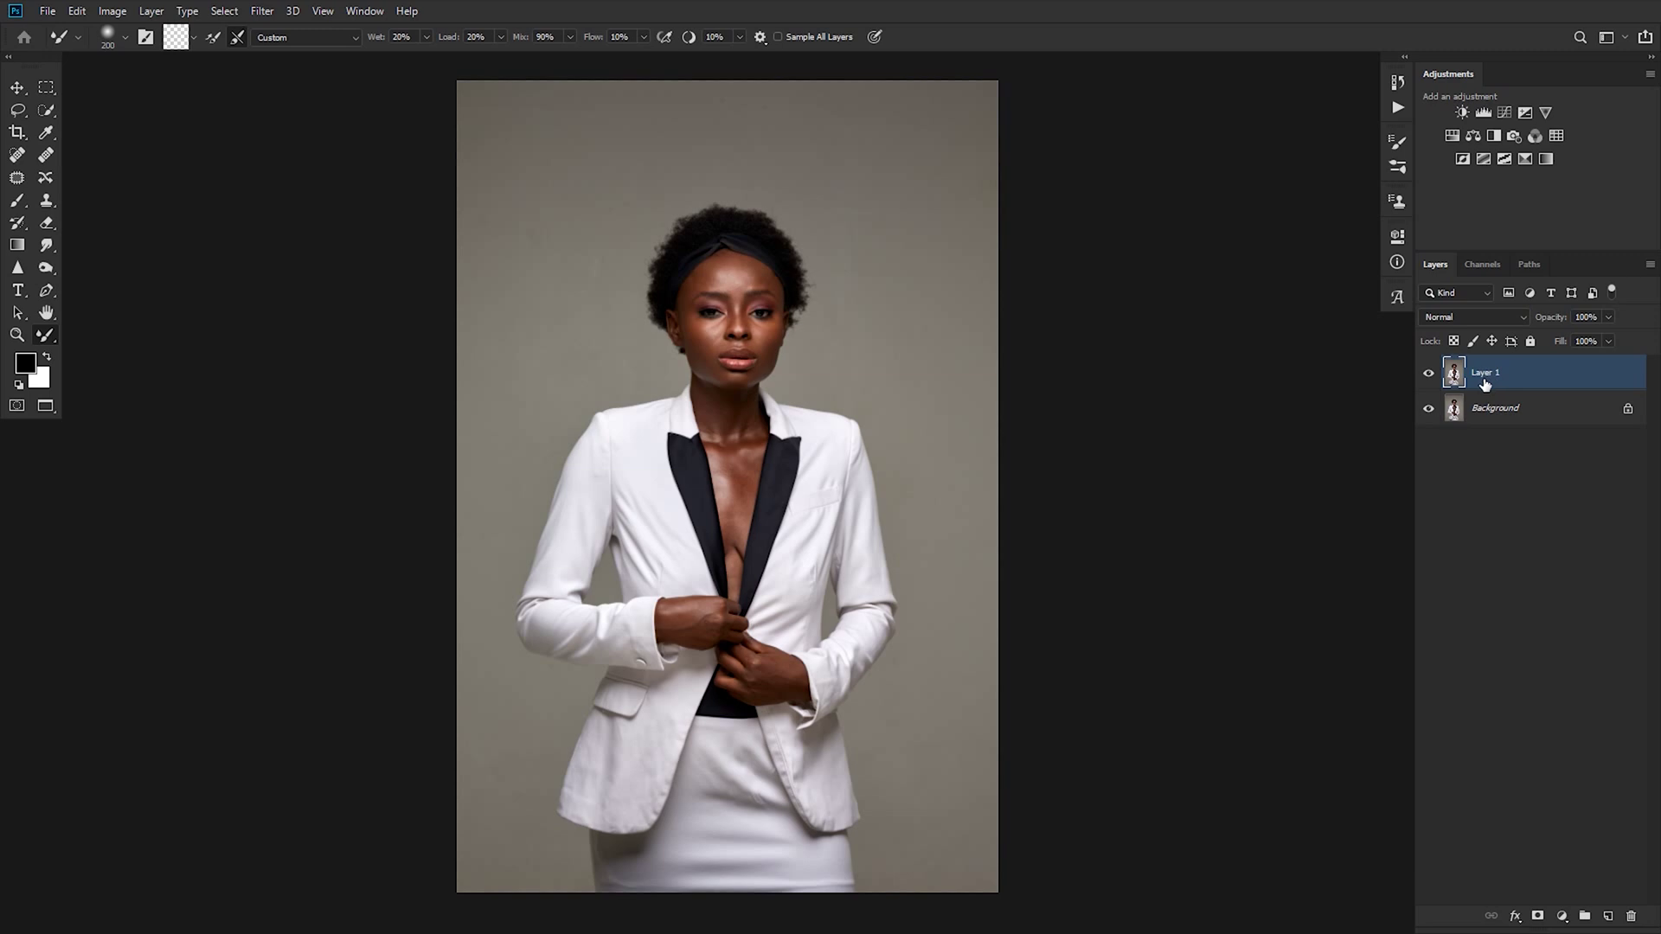
left_click(48, 112)
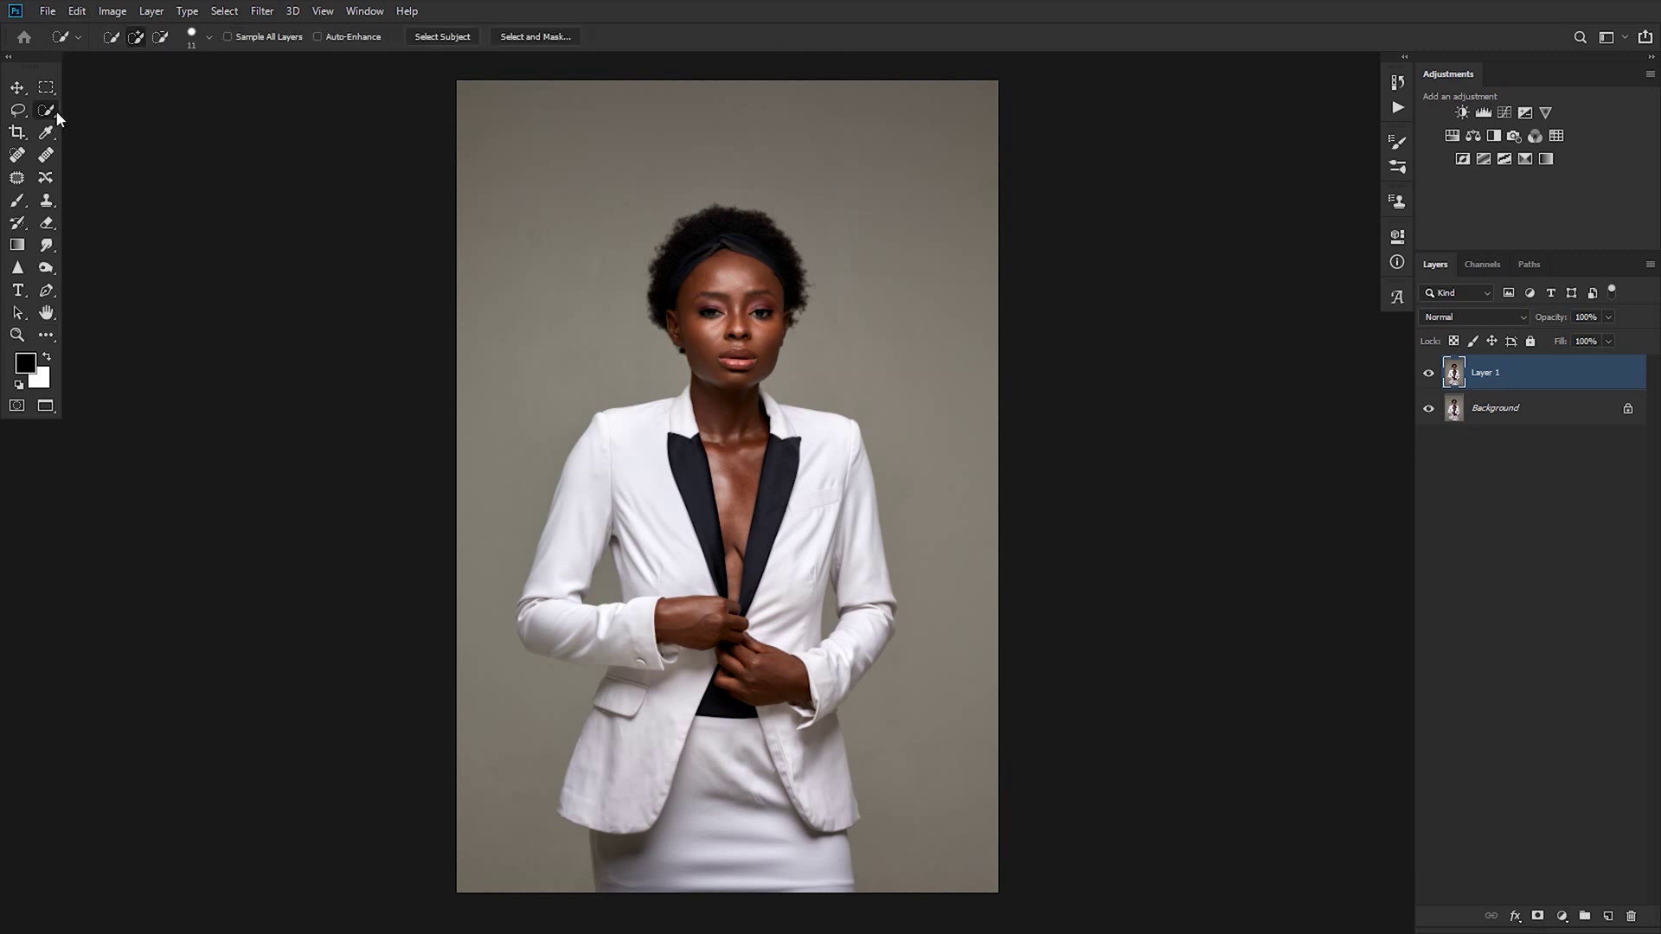
right_click(55, 111)
left_click(99, 127)
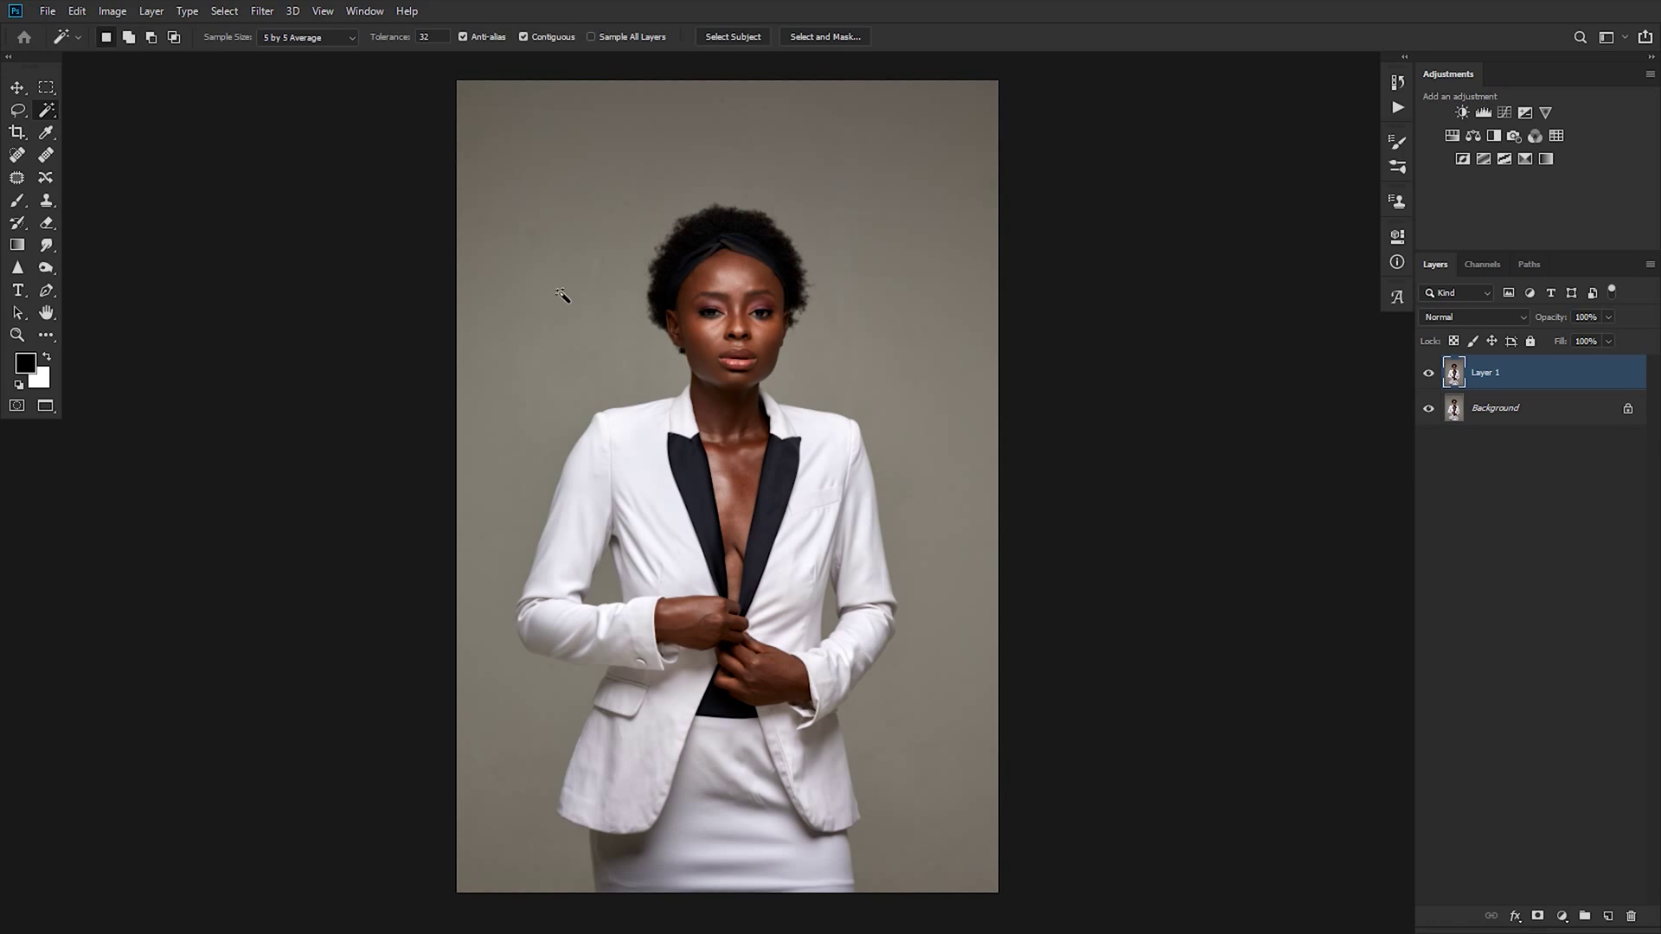
left_click(583, 381)
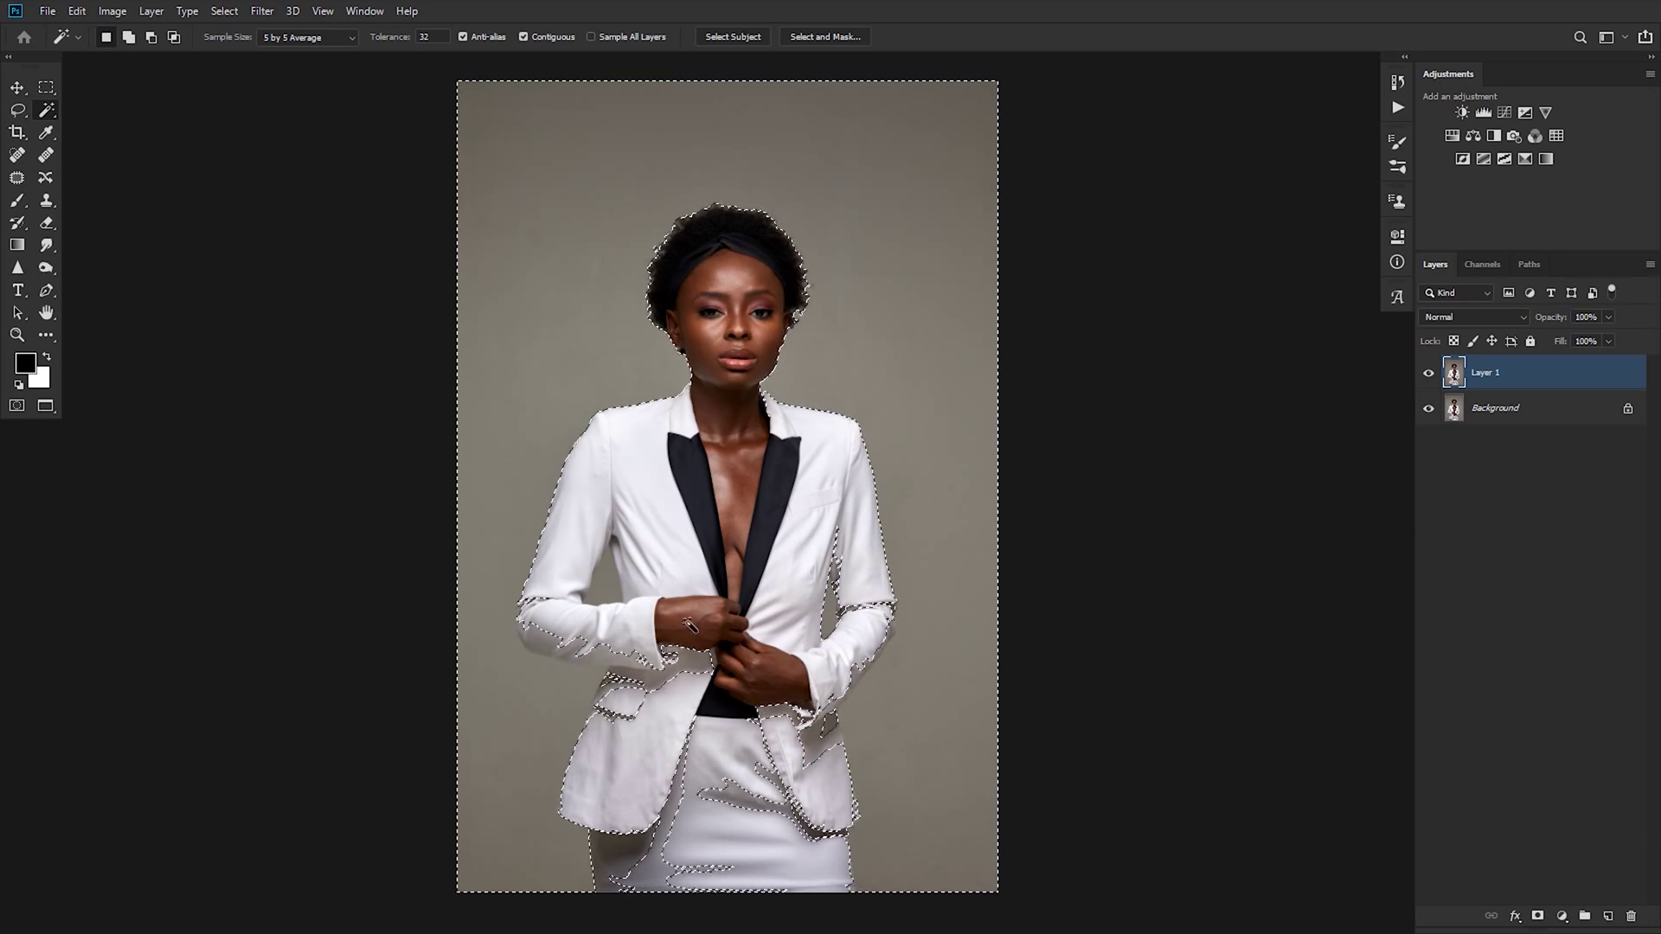
key("ctrl+d")
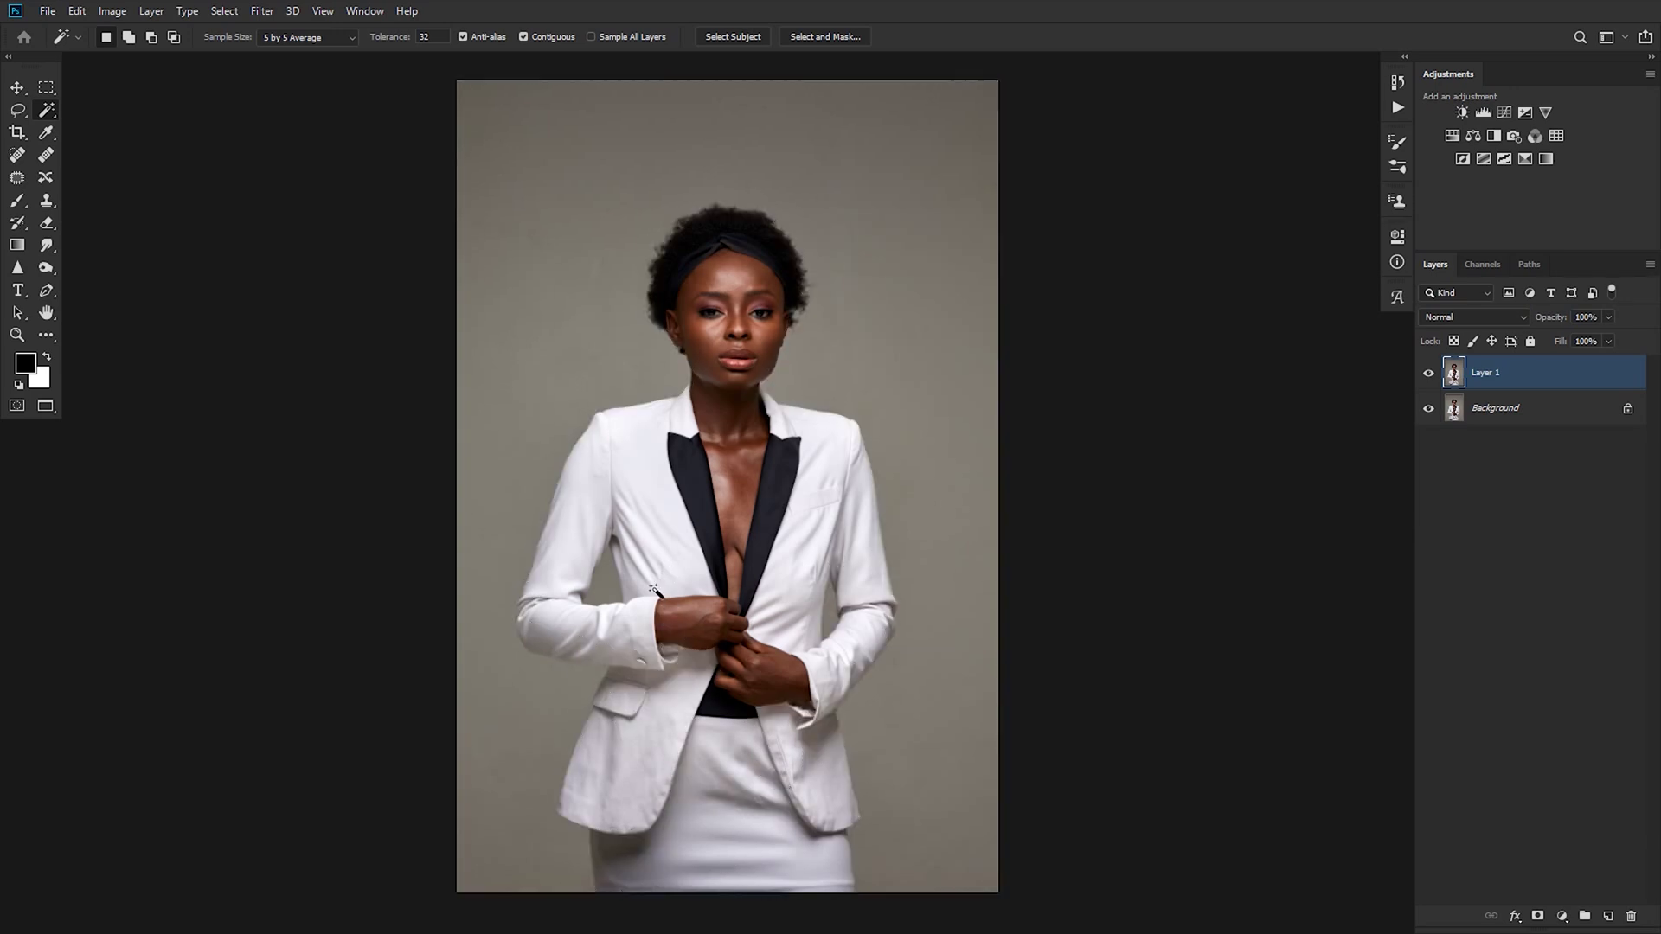
- Select the grey backdrop all around the woman with the Quick Selection tool
right_click(48, 111)
left_click(88, 117)
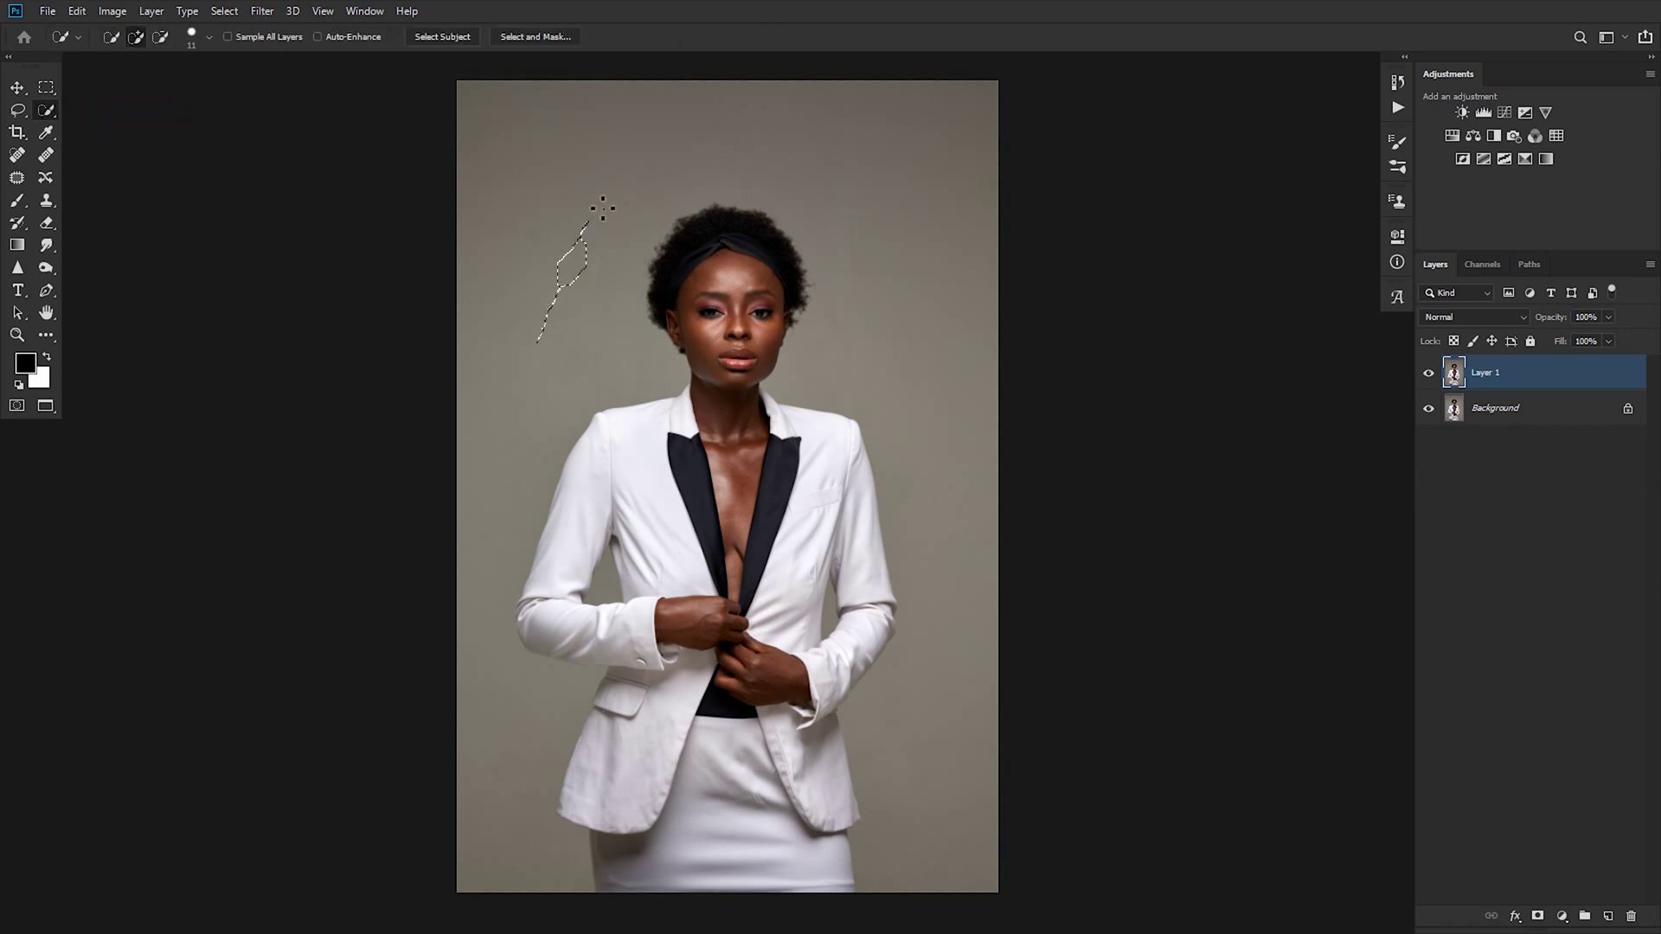
left_click_drag(603, 208, 671, 146)
mouse_move(833, 171)
left_mouse_down()
mouse_move(895, 246)
mouse_move(894, 340)
left_mouse_up()
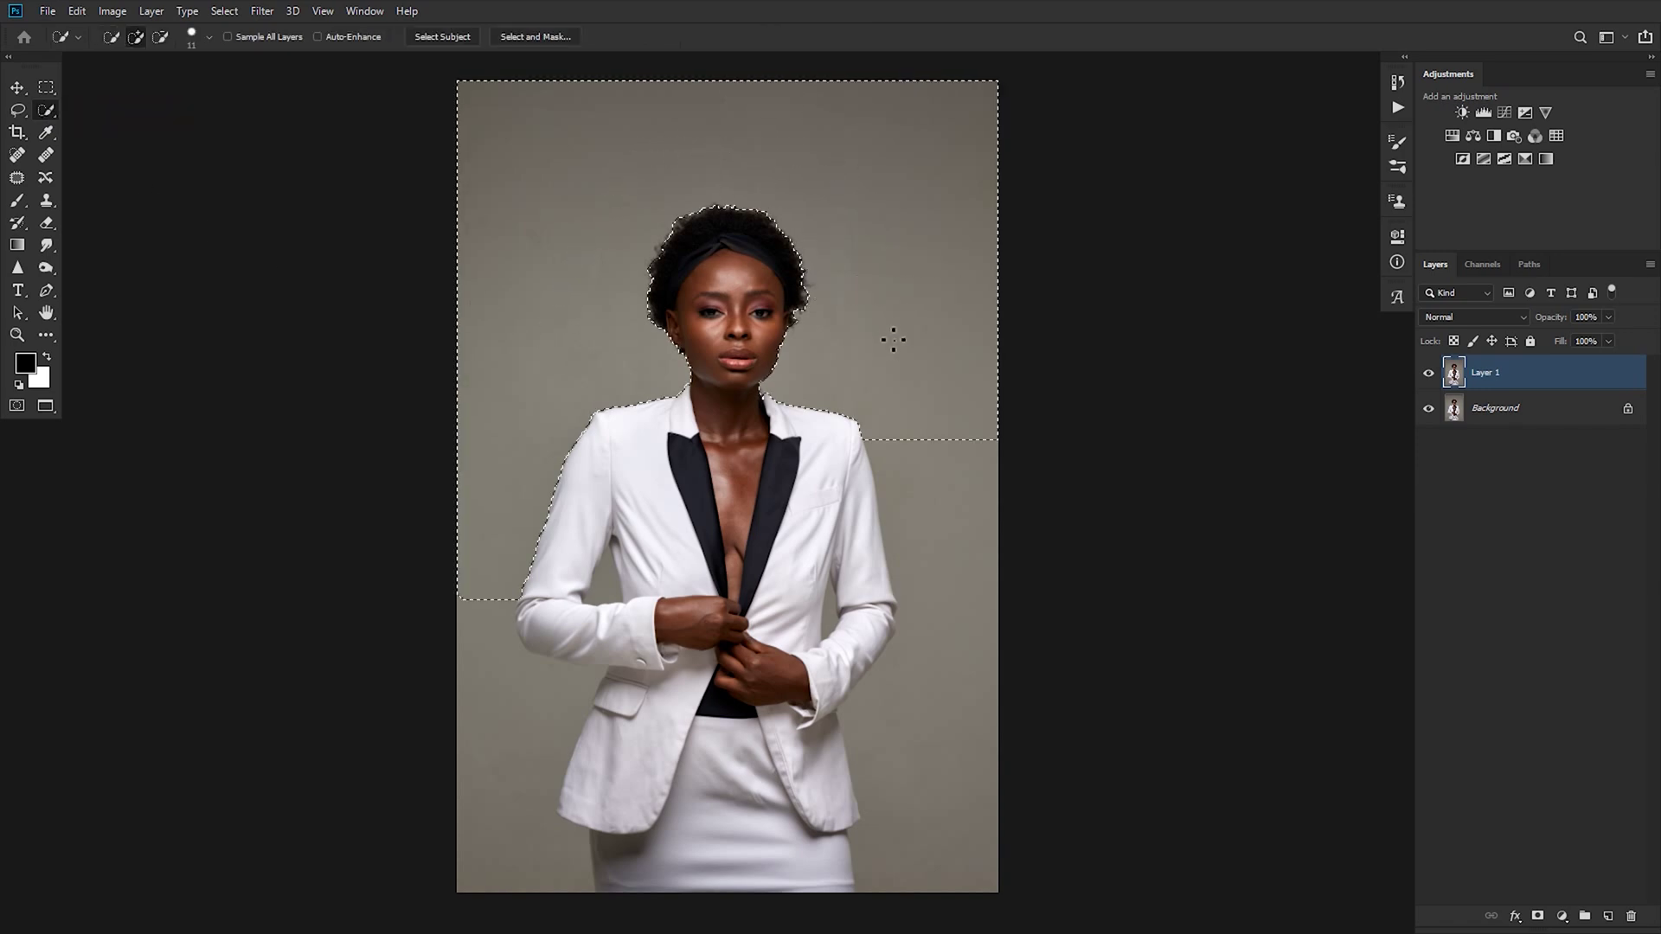
left_click_drag(926, 428, 929, 589)
left_click_drag(924, 651, 906, 734)
left_click_drag(516, 693, 519, 749)
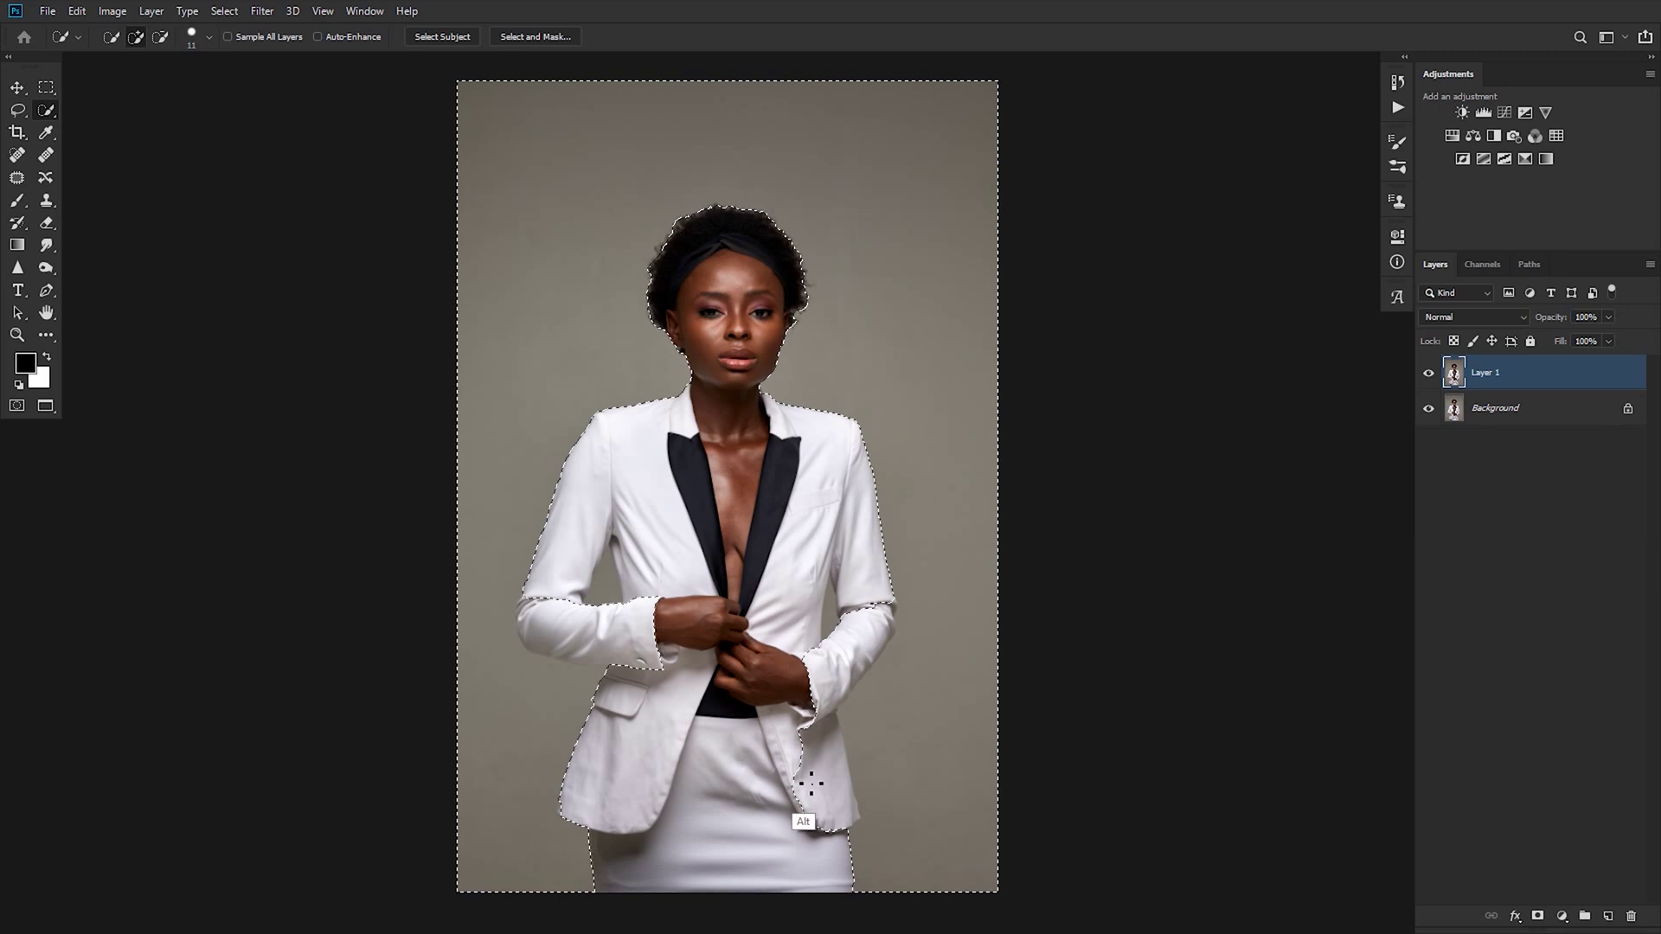
- Subtract the wrongly included parts of the jacket hem, cuffs and sleeves from the backdrop selection
key("alt")
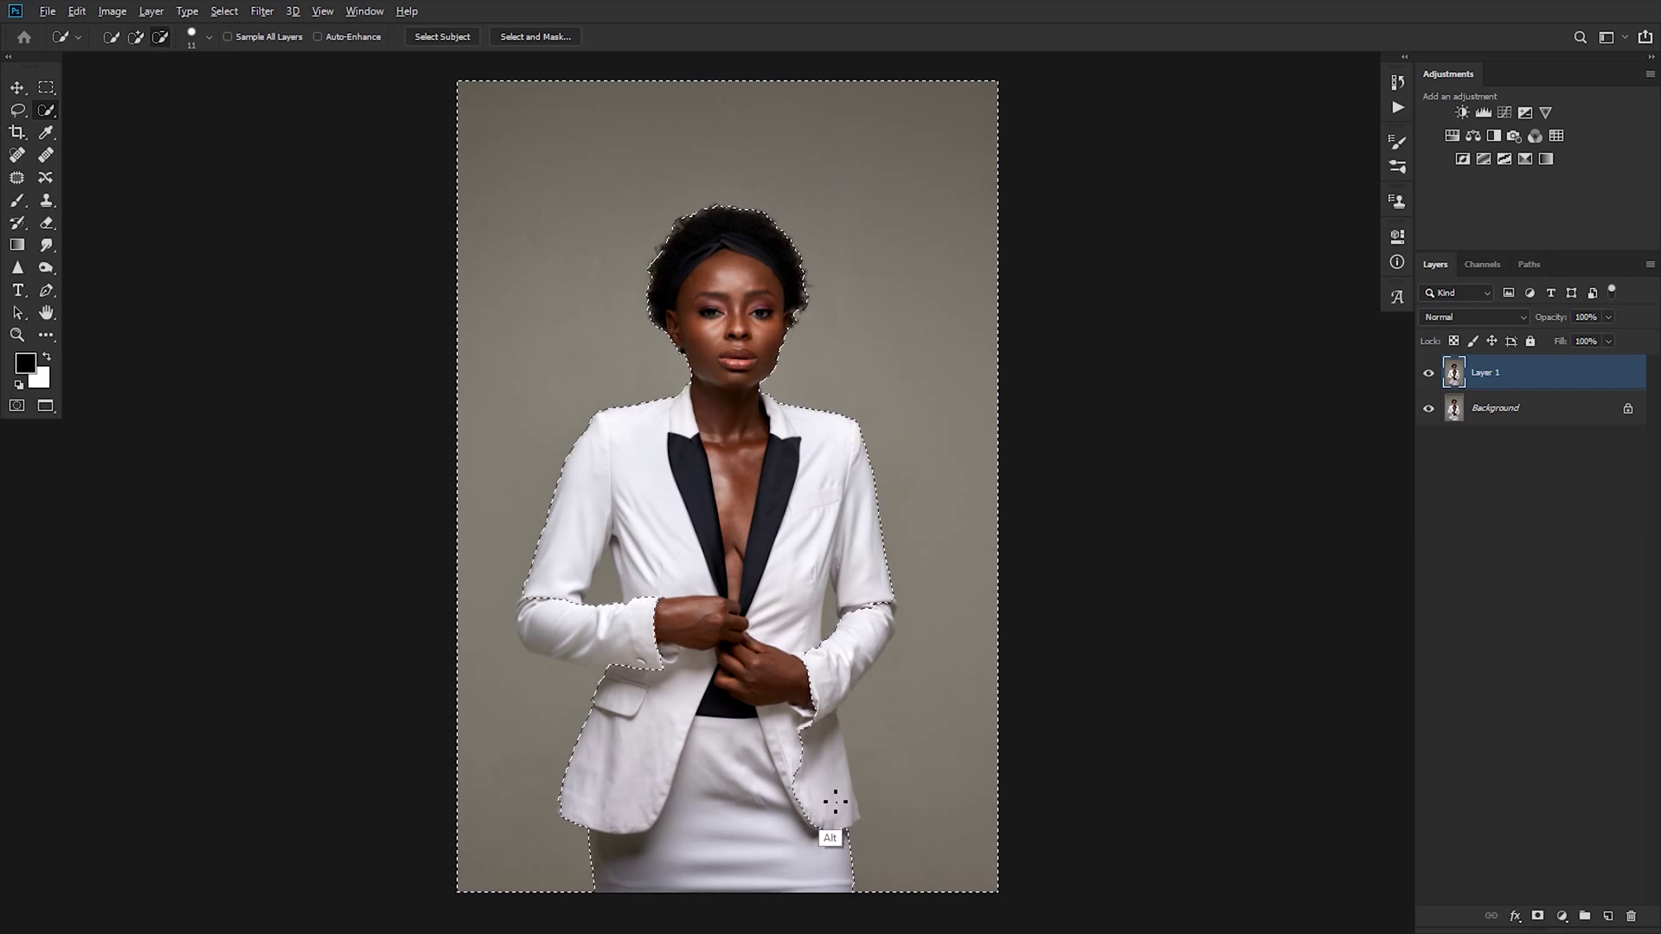
mouse_move(834, 817)
left_mouse_down()
mouse_move(832, 722)
mouse_move(805, 784)
left_mouse_up()
mouse_move(832, 705)
left_mouse_down()
mouse_move(896, 603)
mouse_move(896, 637)
mouse_move(868, 671)
mouse_move(899, 620)
left_mouse_up()
key("alt")
mouse_move(535, 625)
left_mouse_down()
mouse_move(580, 661)
mouse_move(651, 664)
mouse_move(609, 596)
left_mouse_up()
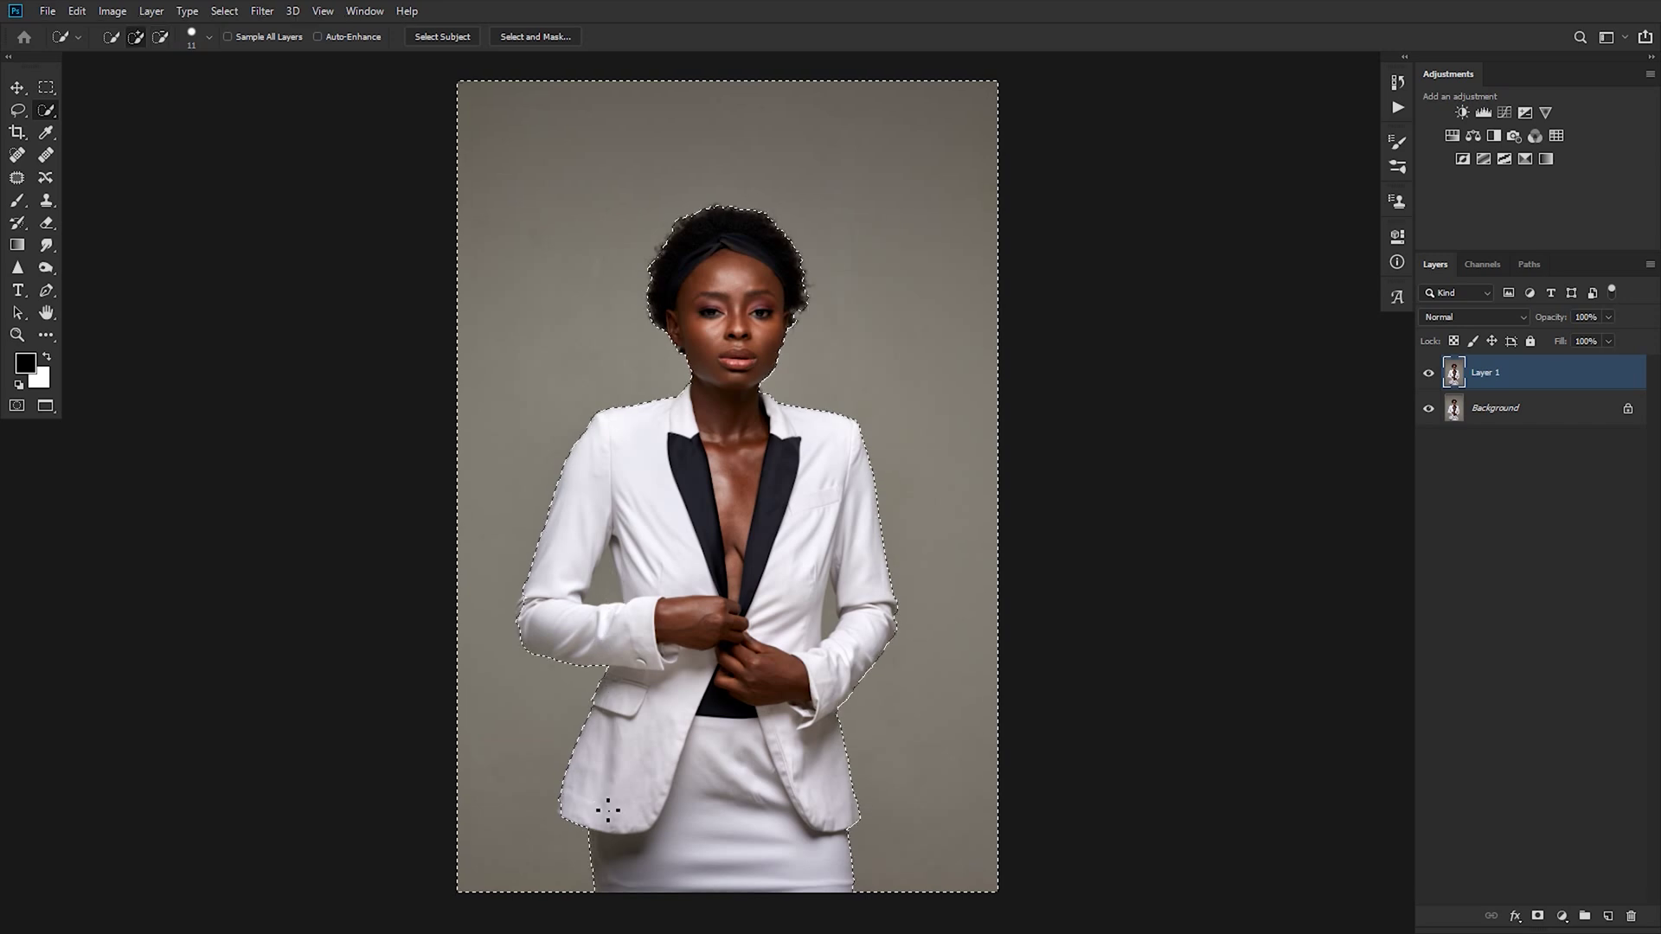
- Add the backdrop gaps between both arms and the waist to the selection
left_click_drag(616, 581, 607, 598)
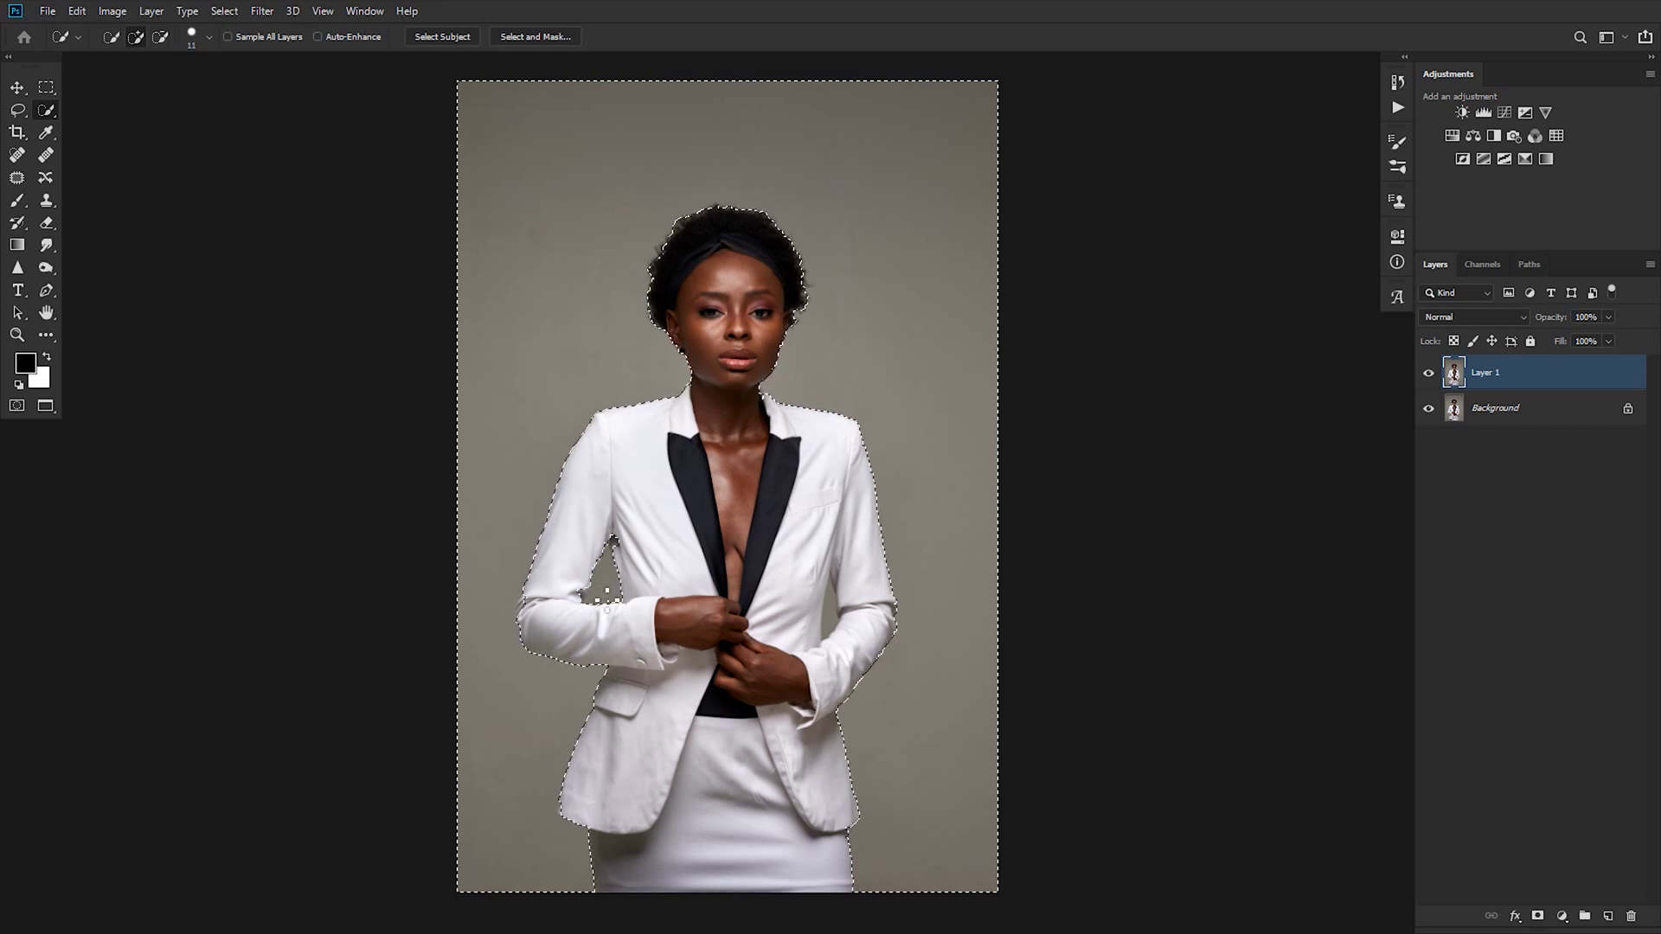
left_click(618, 544, "alt")
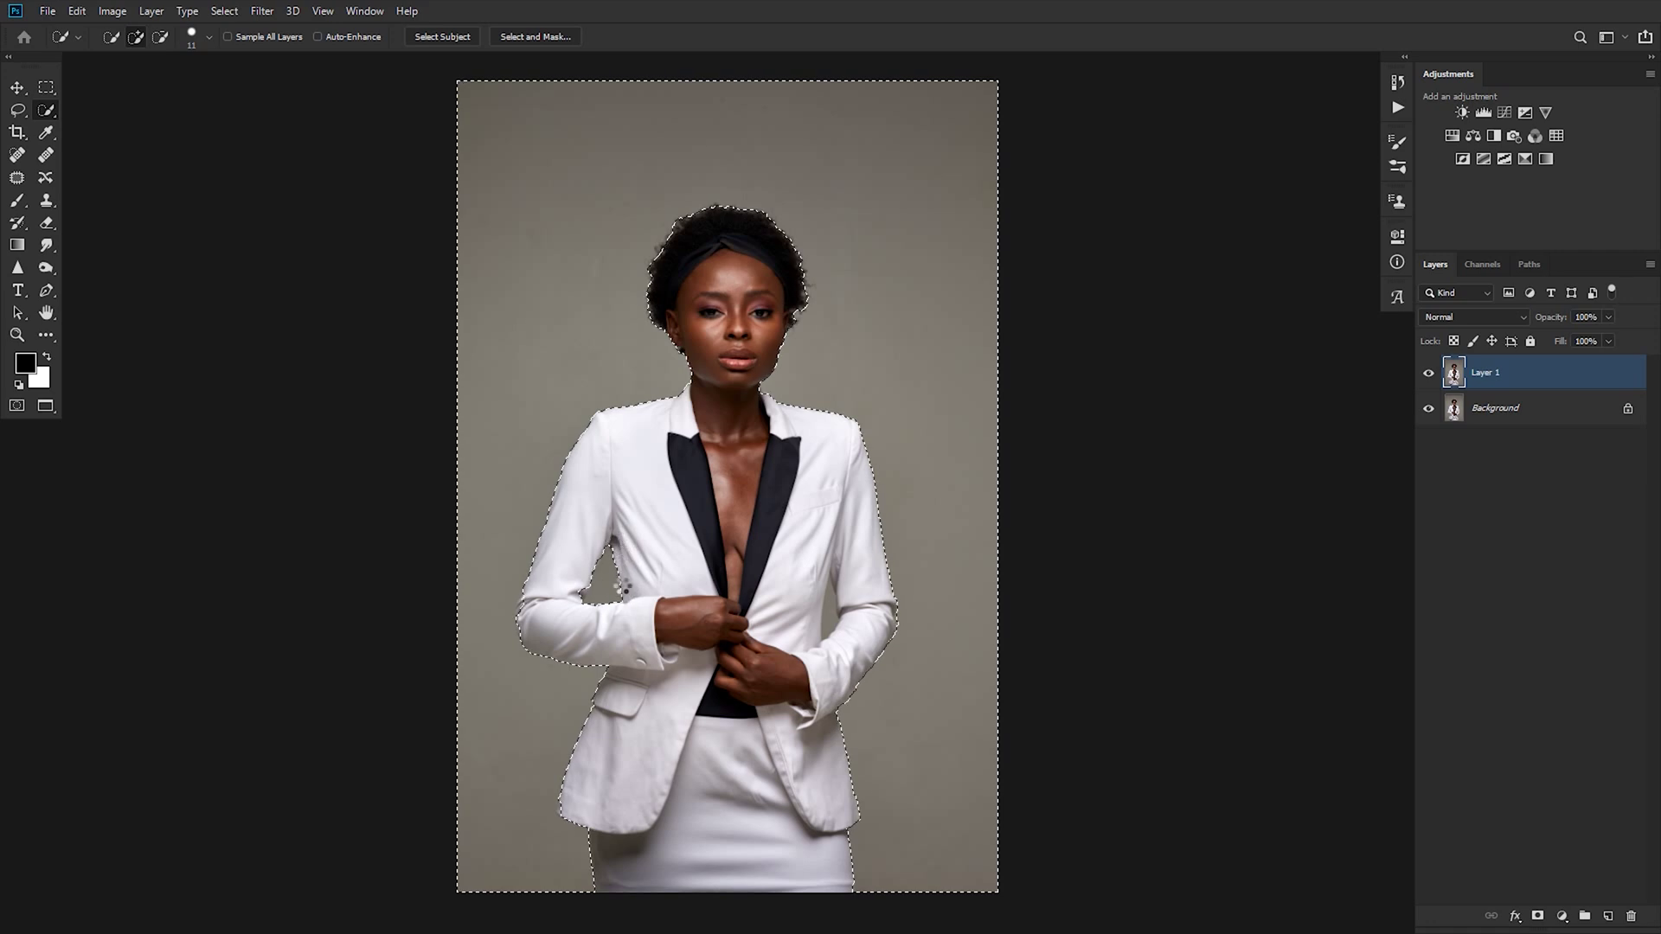
left_click_drag(836, 619, 828, 612)
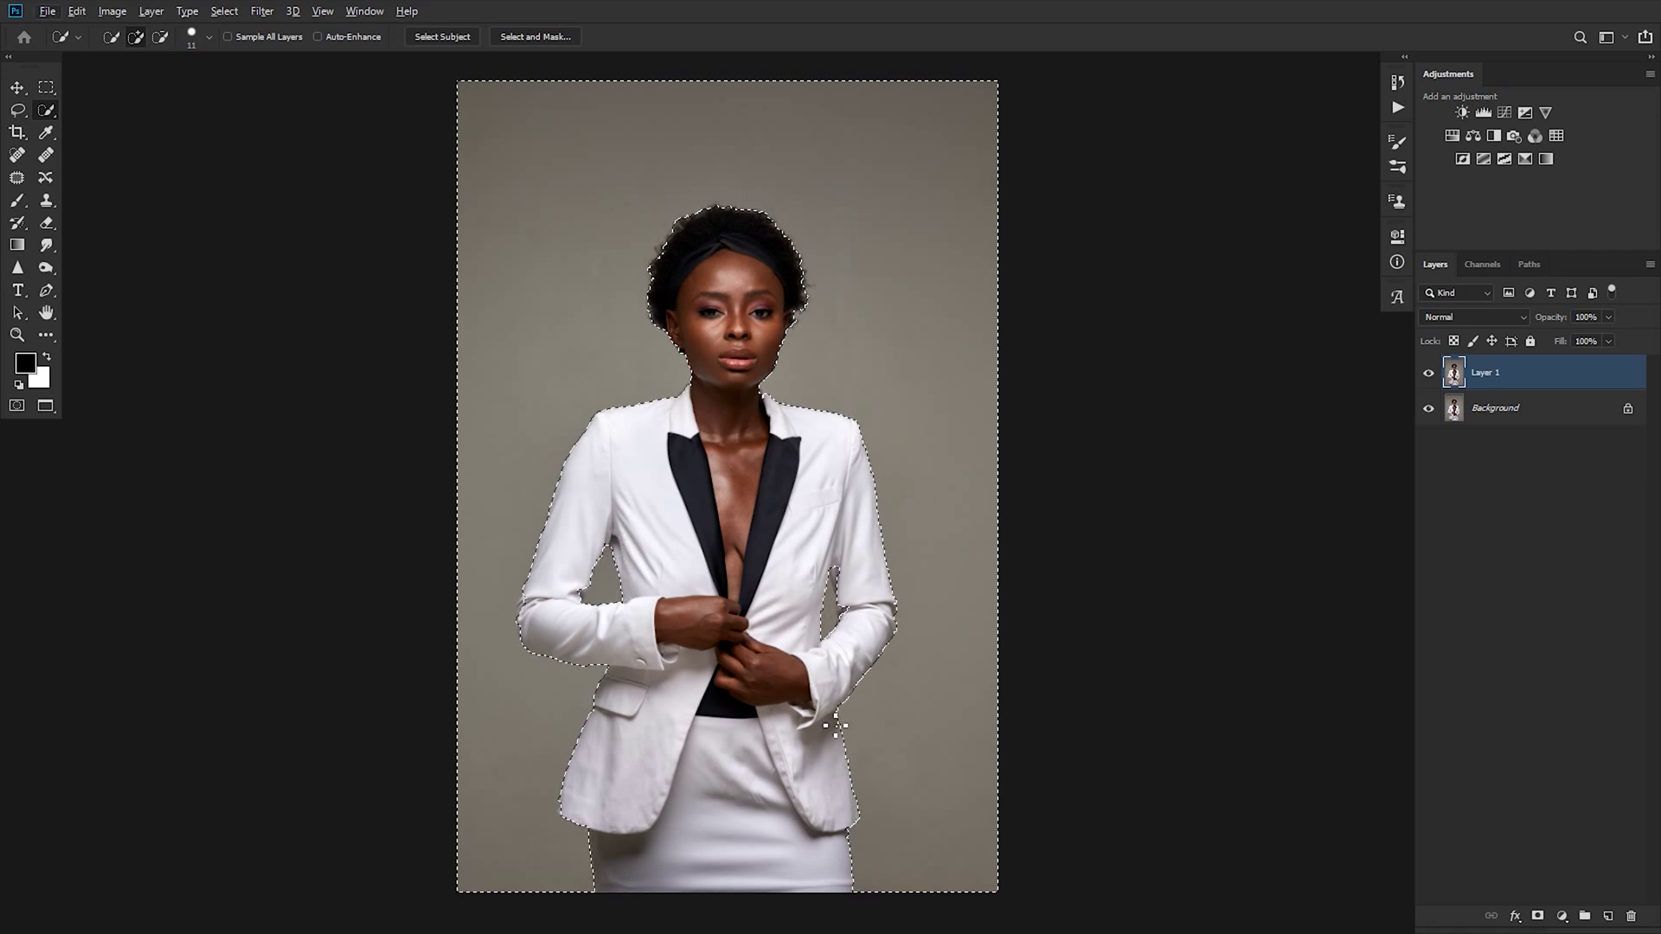
key("alt")
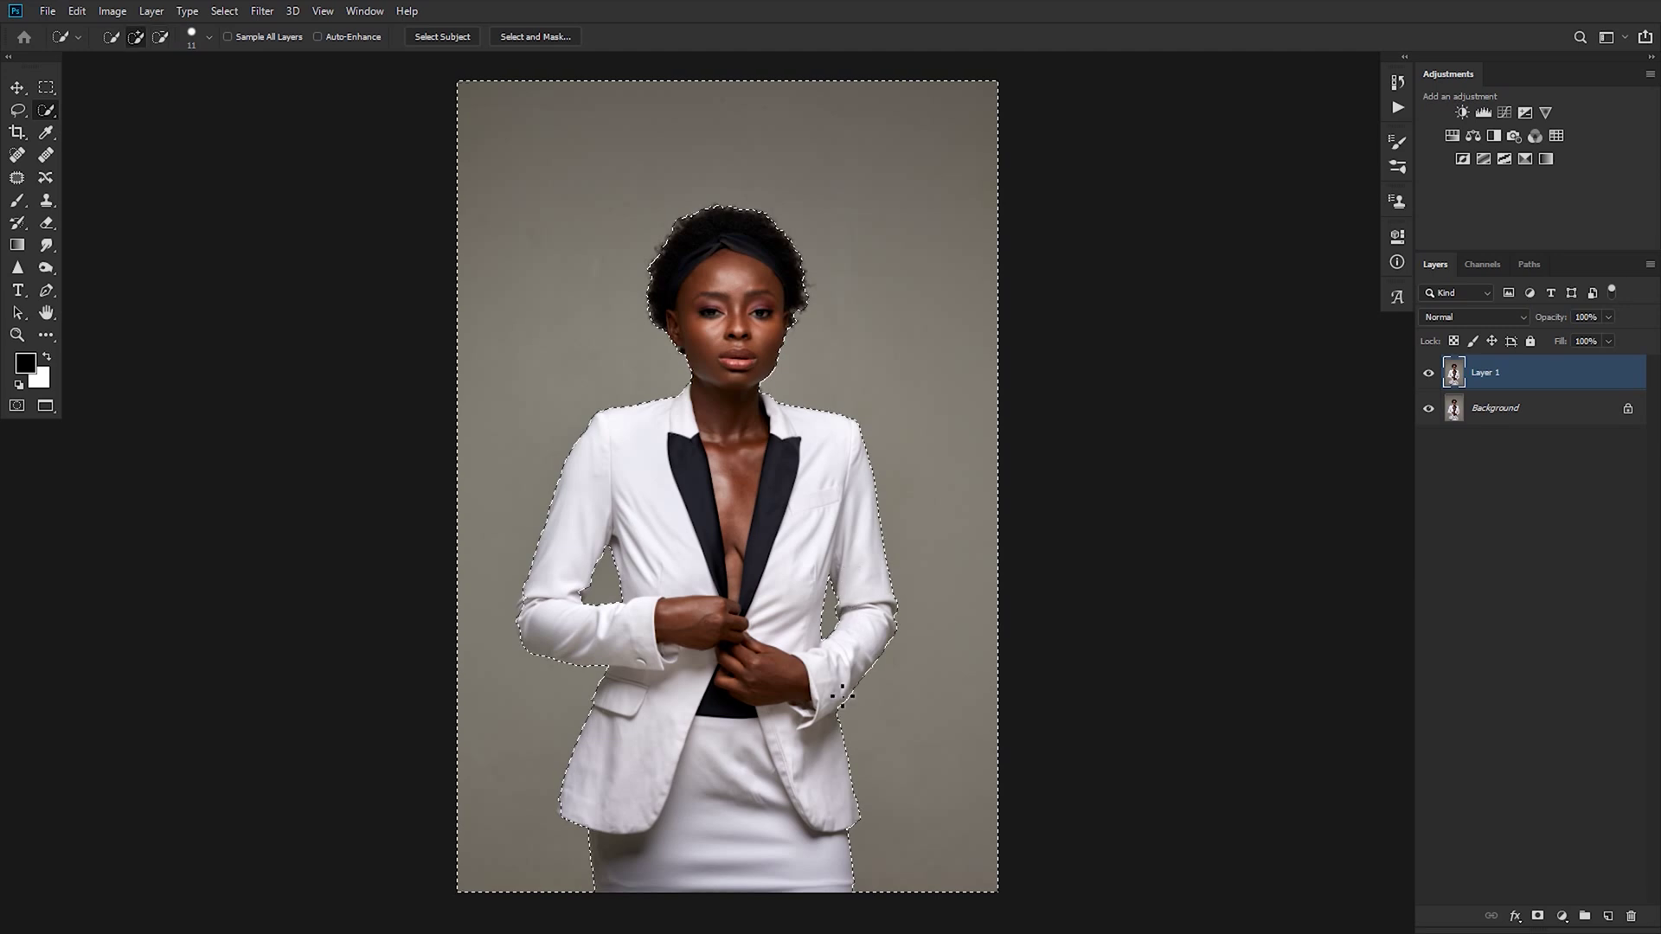
key("alt")
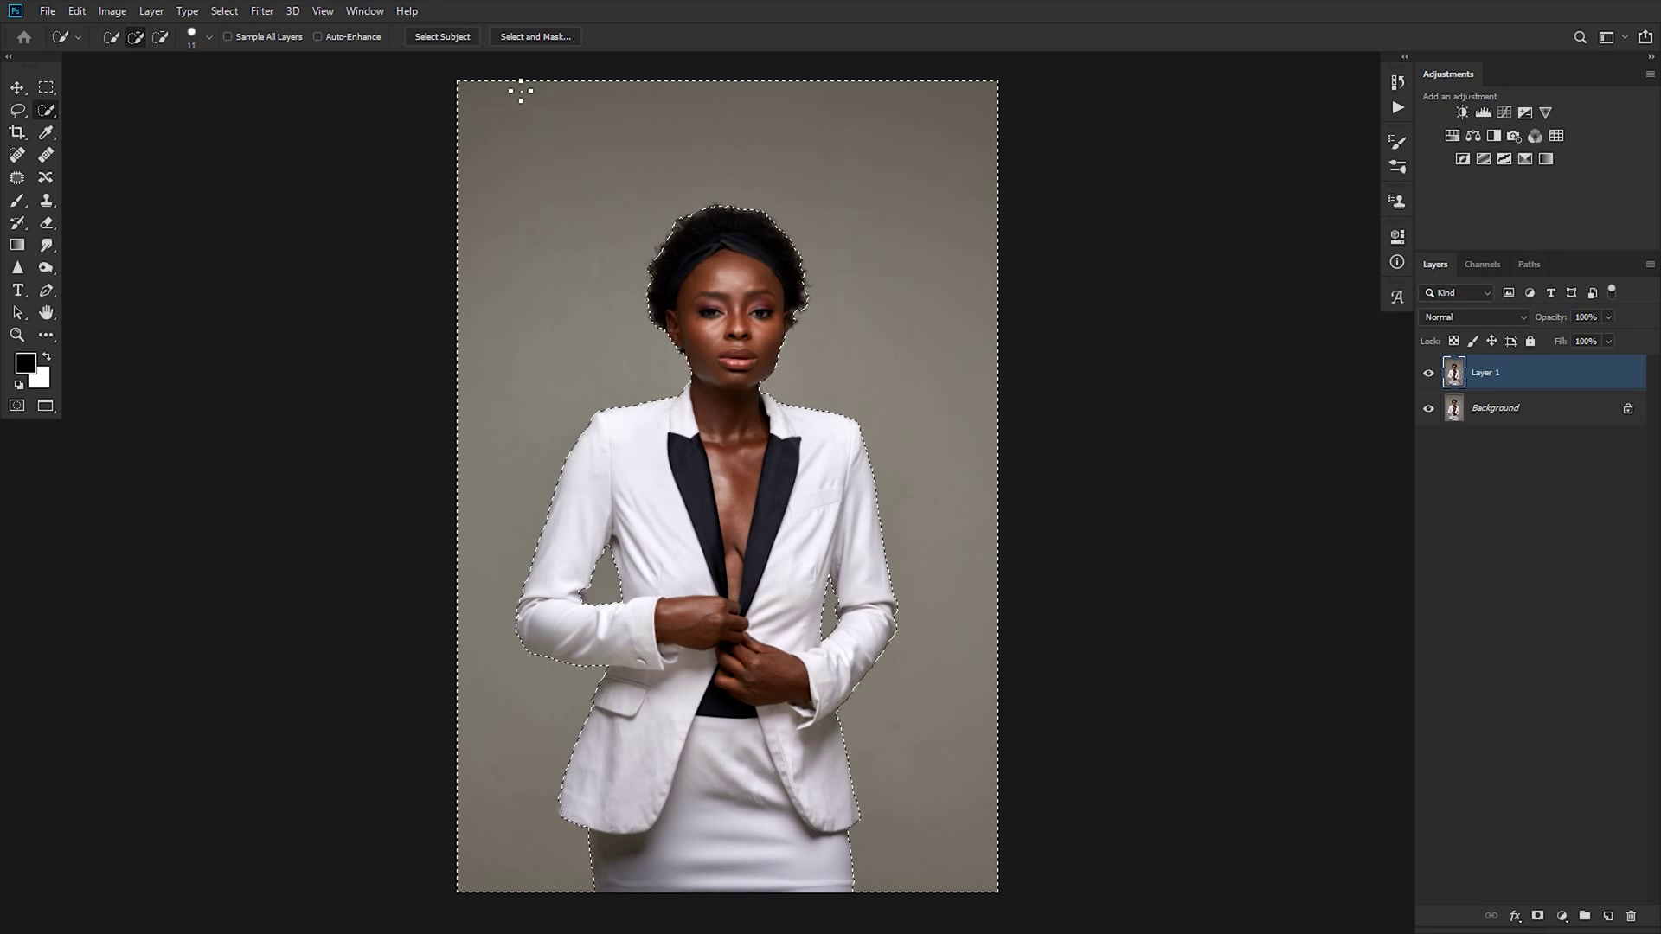
- Refine the selection edge around the hair, shoulders and sleeves with the Refine Edge Brush in Select and Mask
left_click(531, 37)
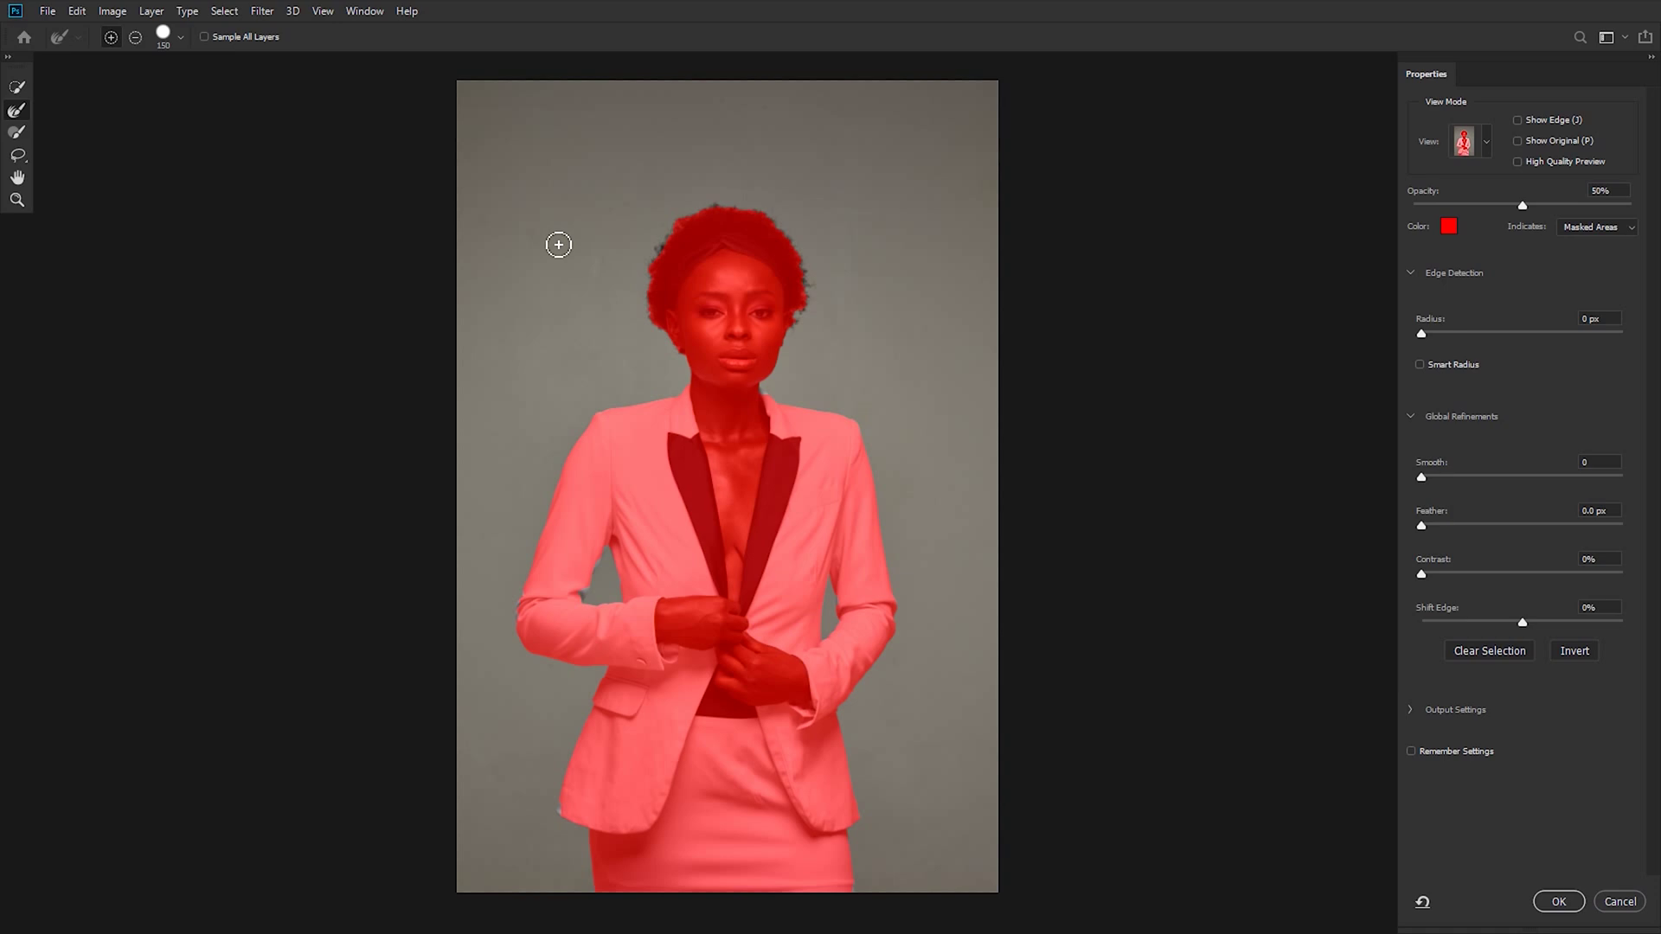
left_click(17, 110)
mouse_move(677, 228)
left_mouse_down()
mouse_move(749, 211)
mouse_move(780, 228)
mouse_move(817, 307)
mouse_move(780, 371)
mouse_move(790, 400)
mouse_move(868, 430)
mouse_move(876, 459)
left_mouse_up()
left_click_drag(878, 524, 900, 609)
mouse_move(665, 245)
left_mouse_down()
mouse_move(643, 290)
mouse_move(658, 253)
mouse_move(651, 317)
mouse_move(661, 403)
left_mouse_up()
mouse_move(522, 596)
left_mouse_down()
mouse_move(516, 638)
mouse_move(519, 599)
mouse_move(540, 670)
left_mouse_up()
left_click(1558, 902)
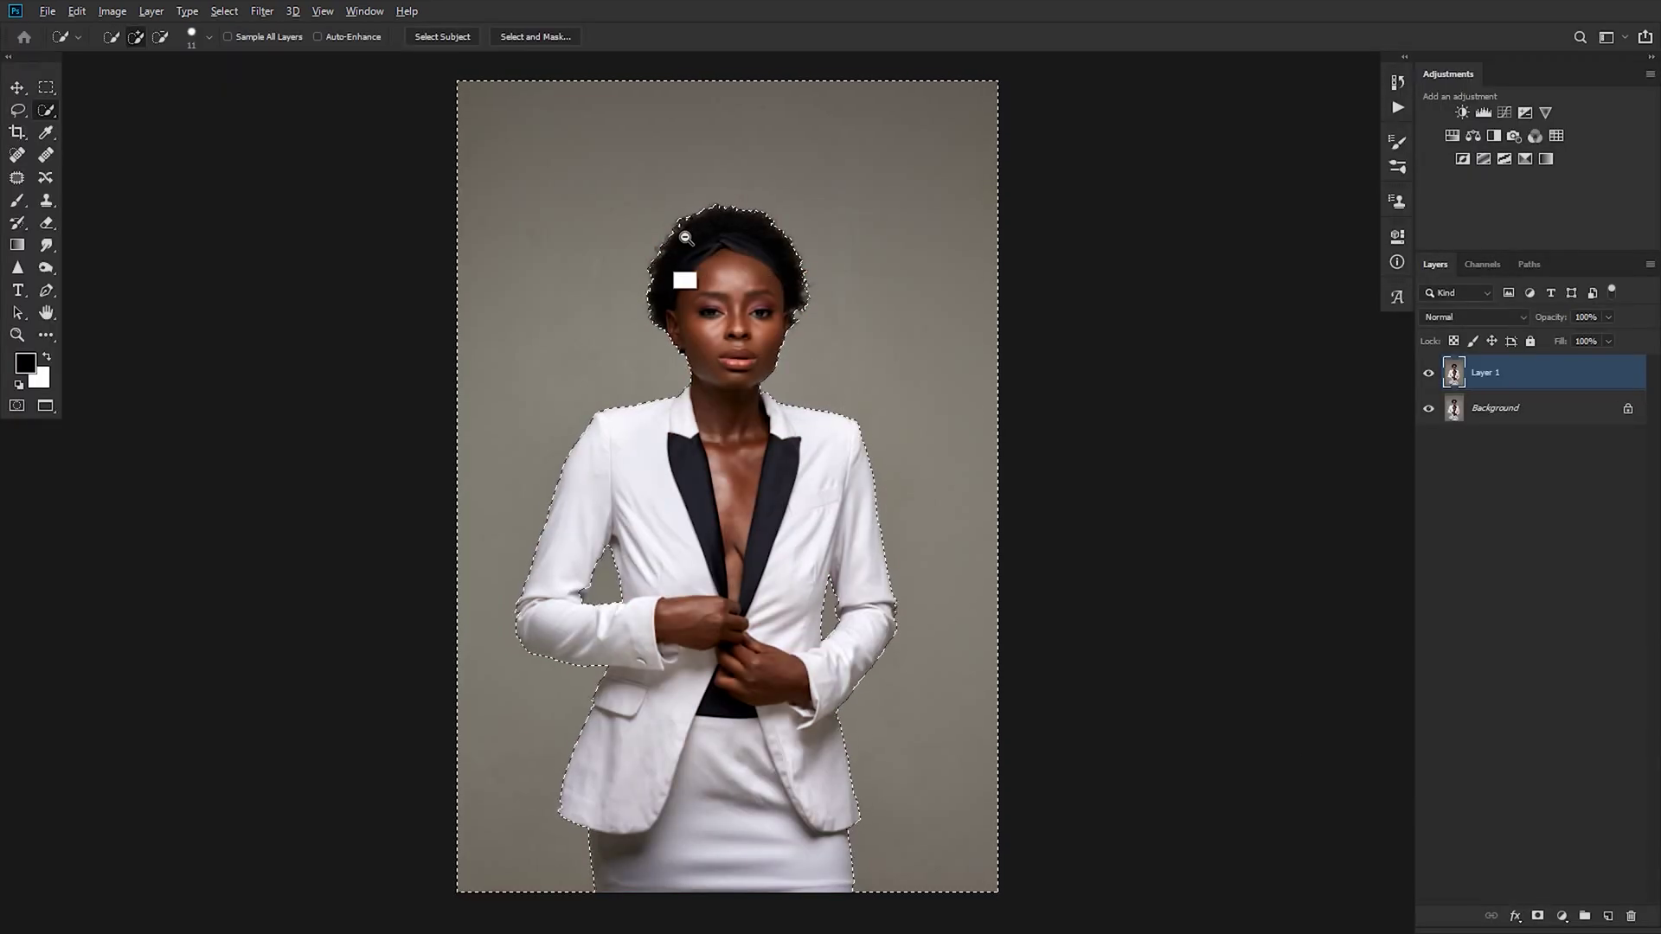
- Check the selection edge along the hair and sleeves and copy the selected backdrop to a new layer
left_click_drag(687, 237, 659, 368)
left_click_drag(764, 460, 802, 168)
mouse_move(586, 673)
left_mouse_down()
mouse_move(700, 693)
mouse_move(671, 667)
left_mouse_up()
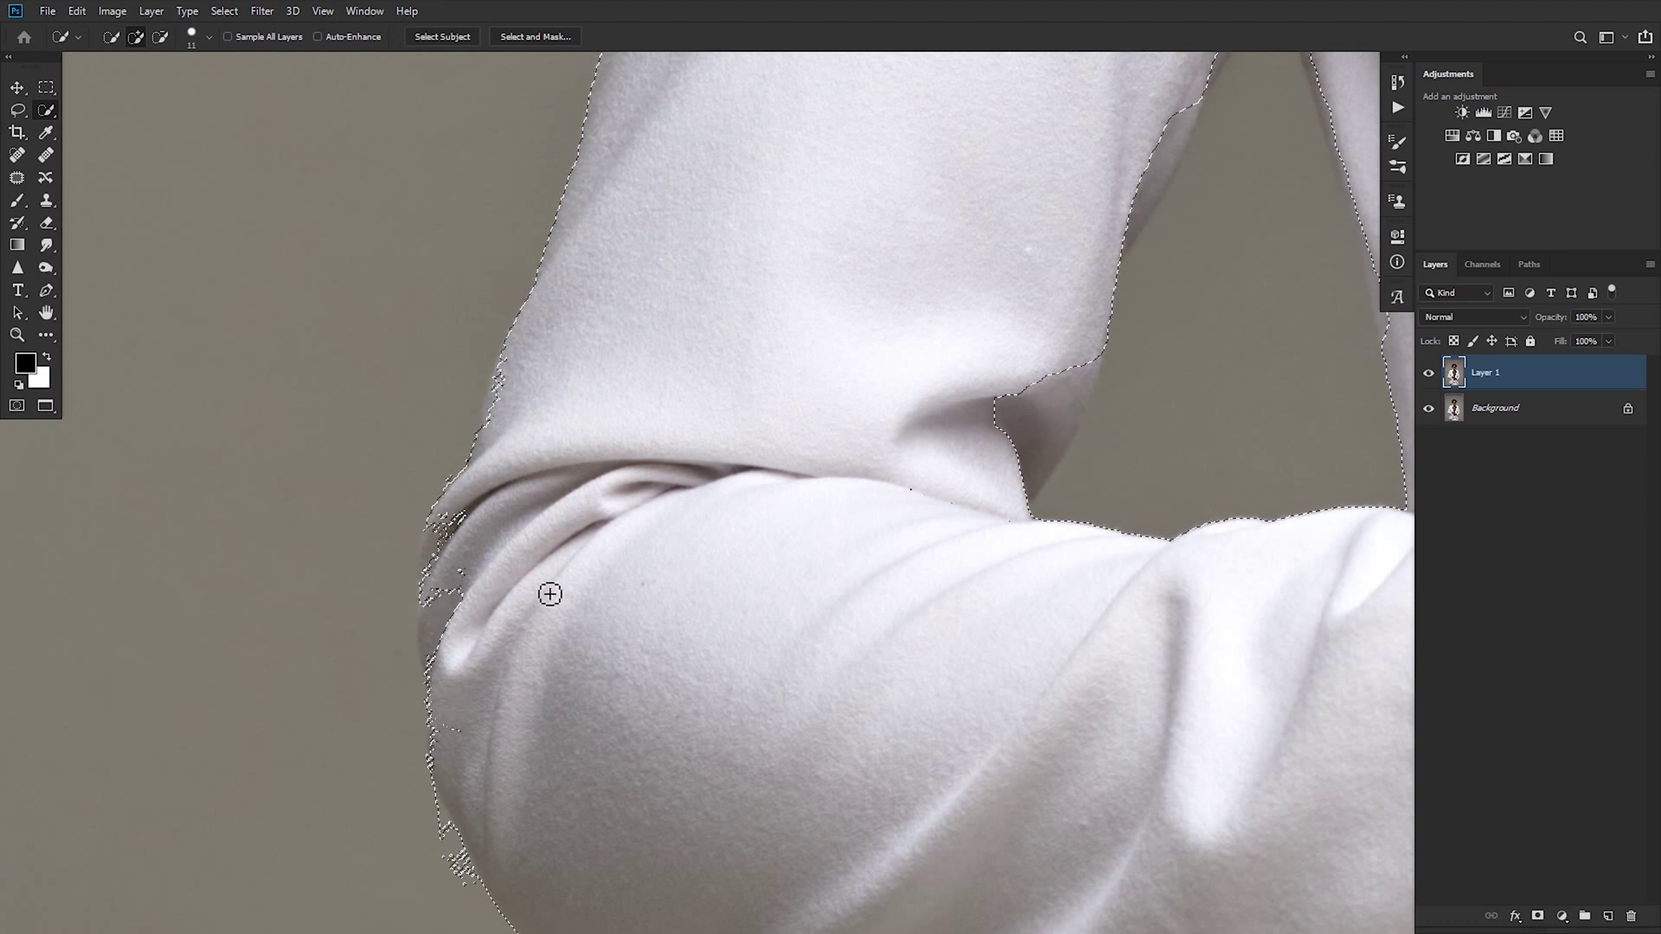
scroll(846, 530, "down", 5, "alt")
left_click_drag(1096, 446, 789, 521)
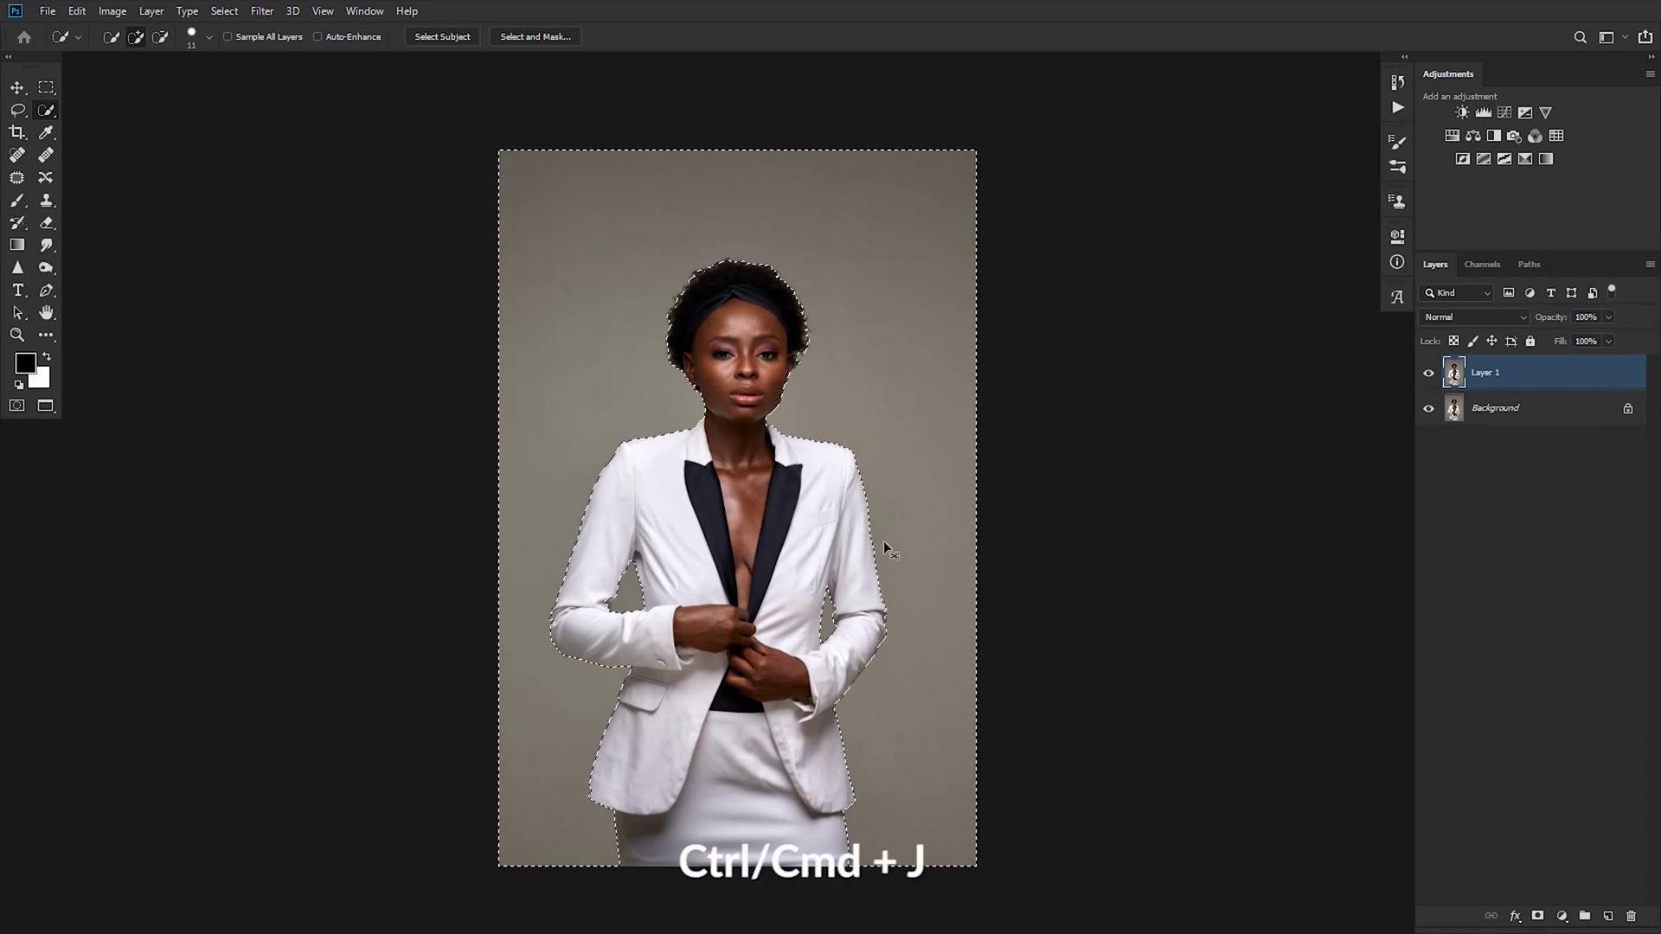
key("ctrl+j")
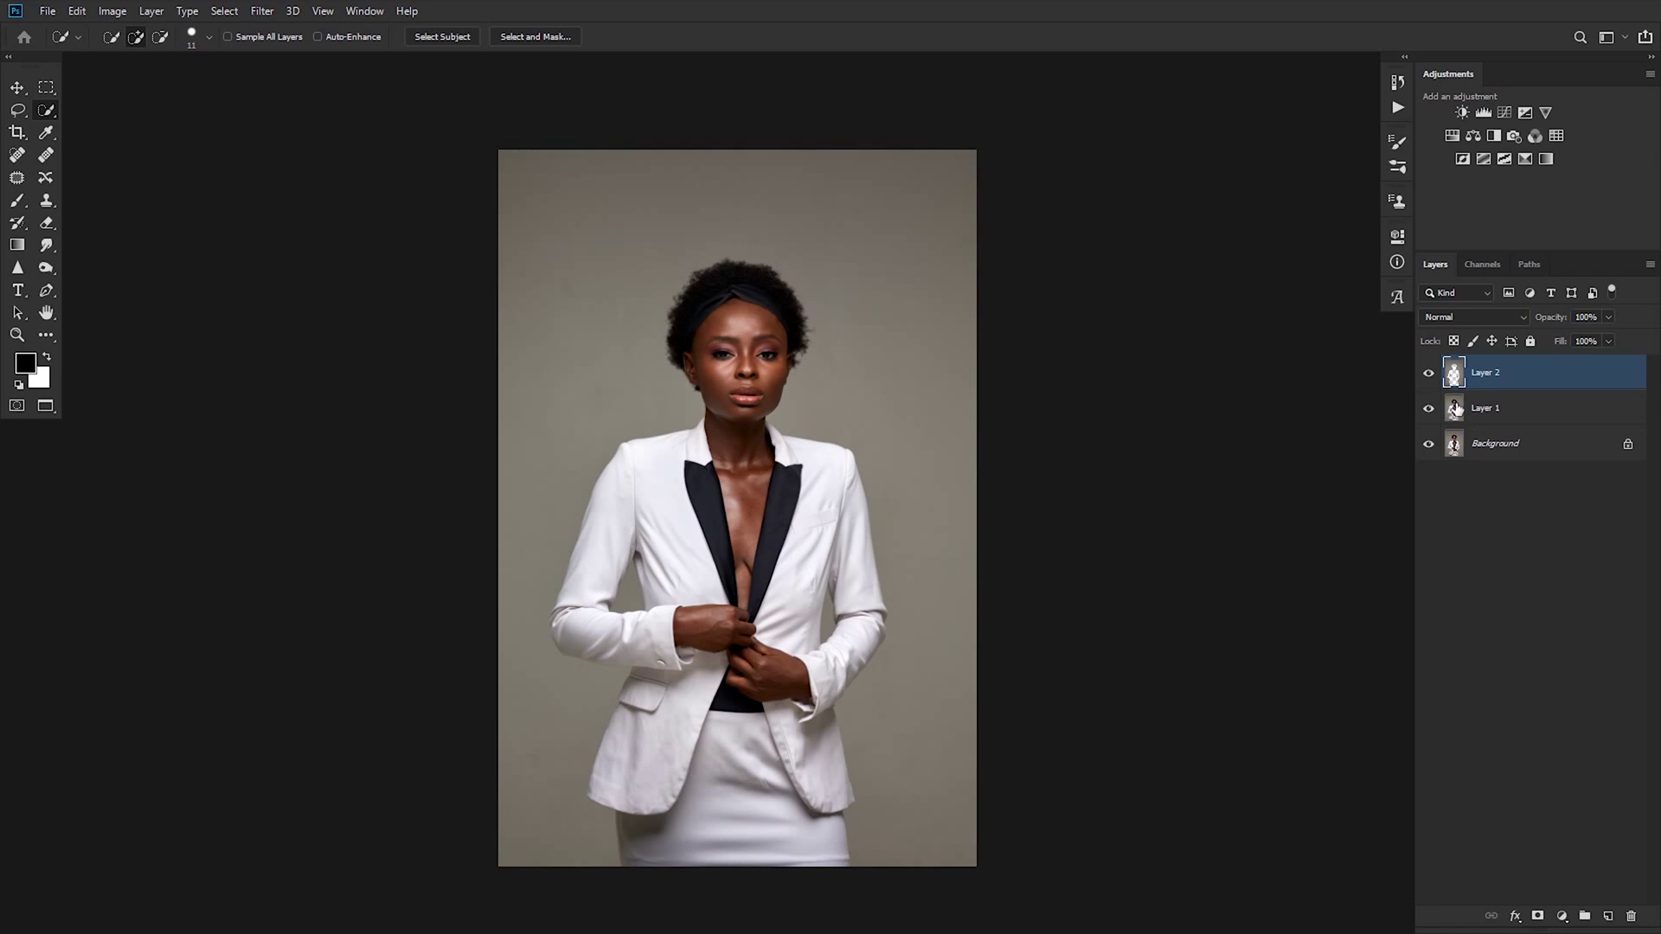
key("ctrl+z")
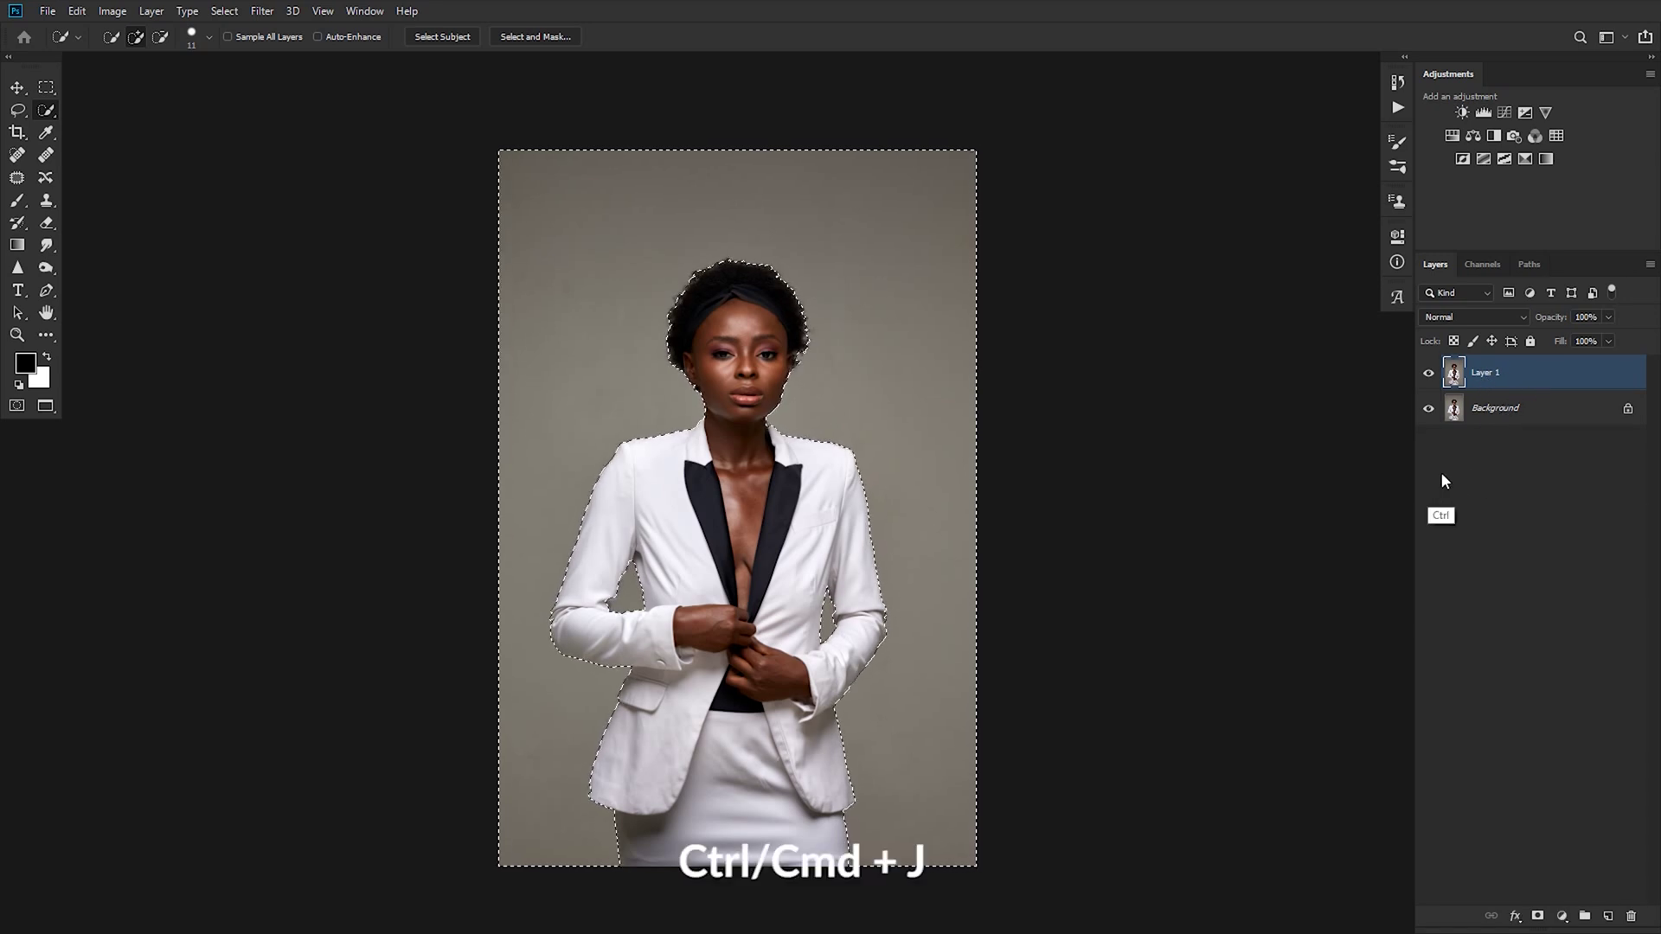
key("ctrl+j")
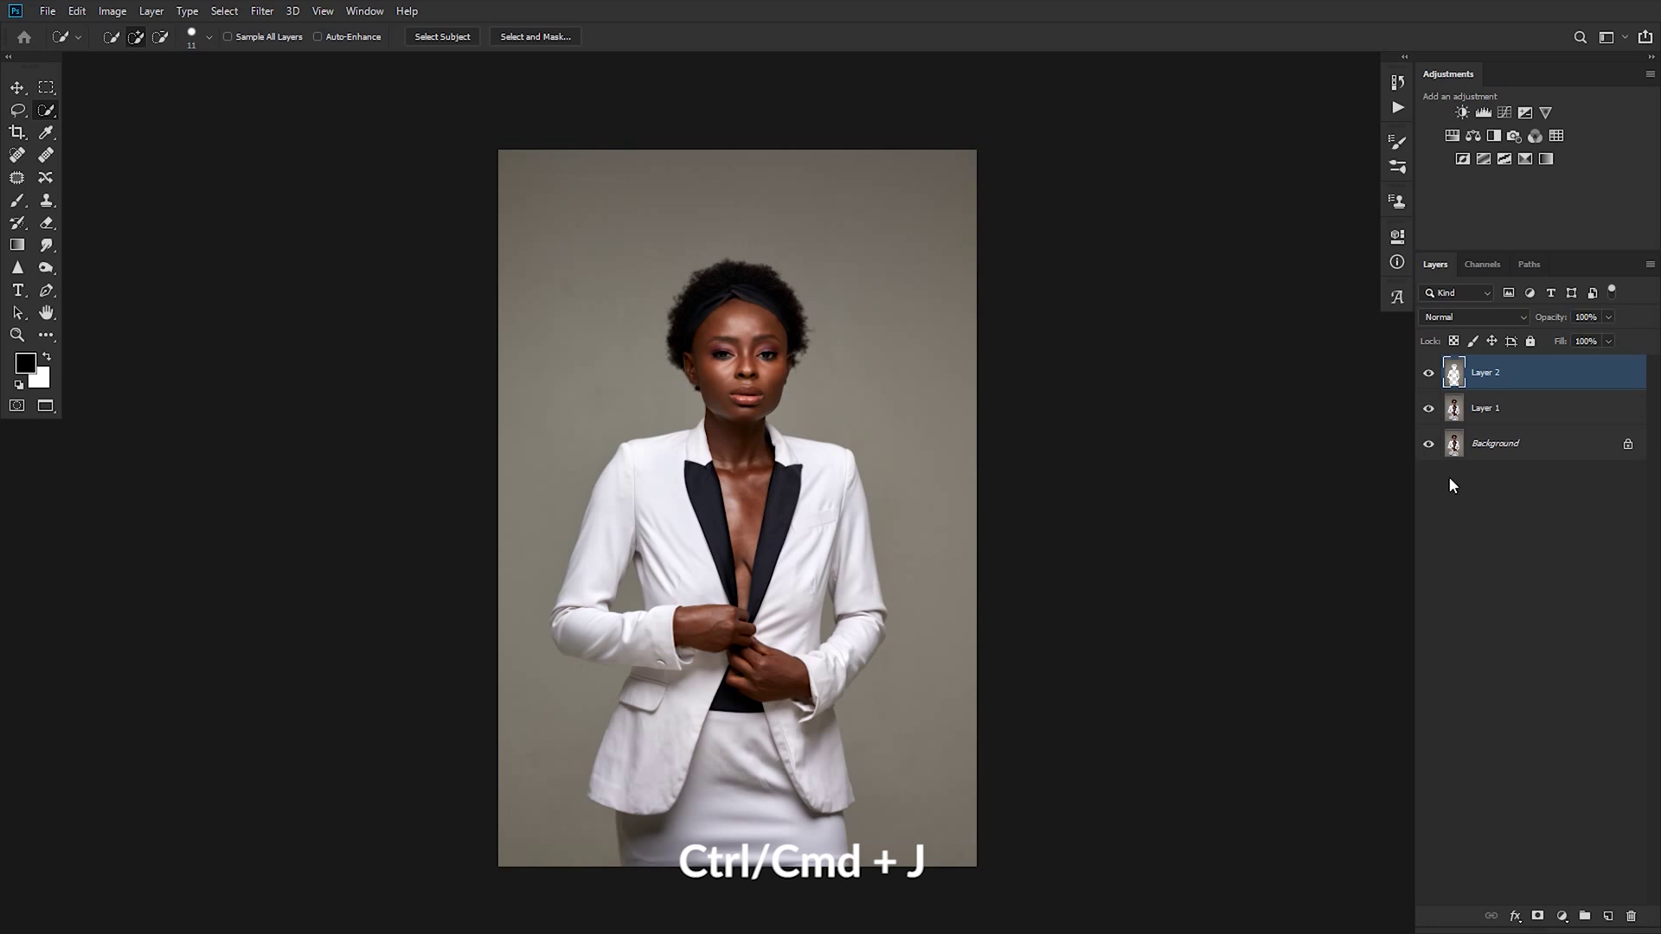
- View the backdrop-only Layer 2 on its own and restore the visibility of the other layers
left_click(1428, 373, "alt")
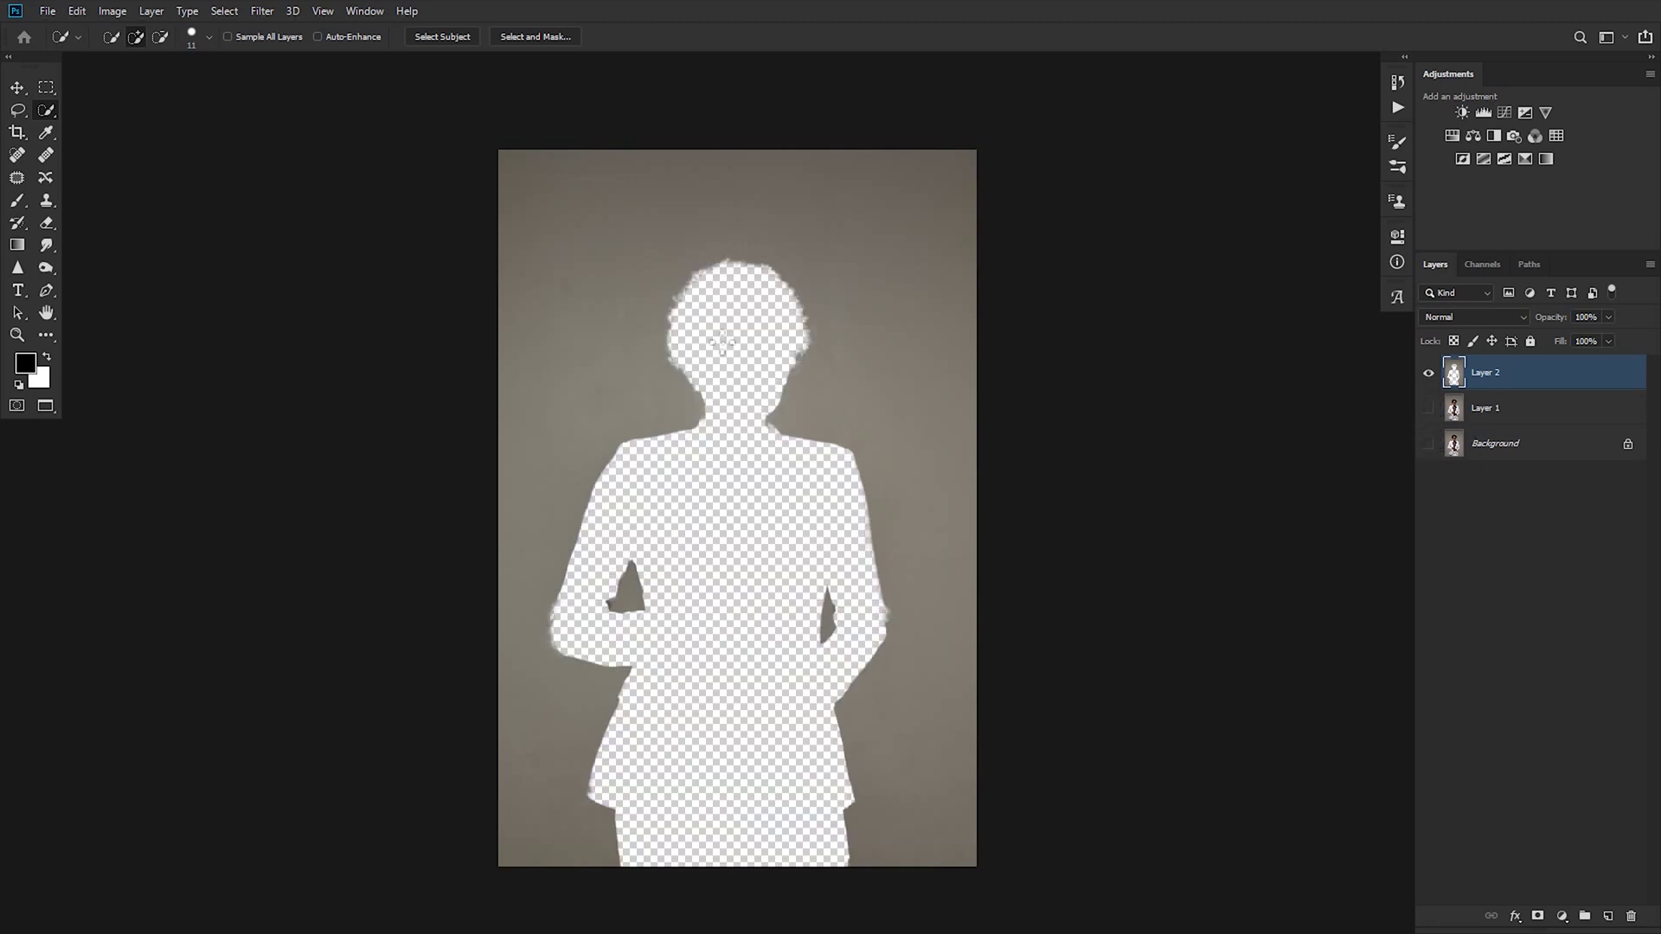
left_click(1429, 376, "alt")
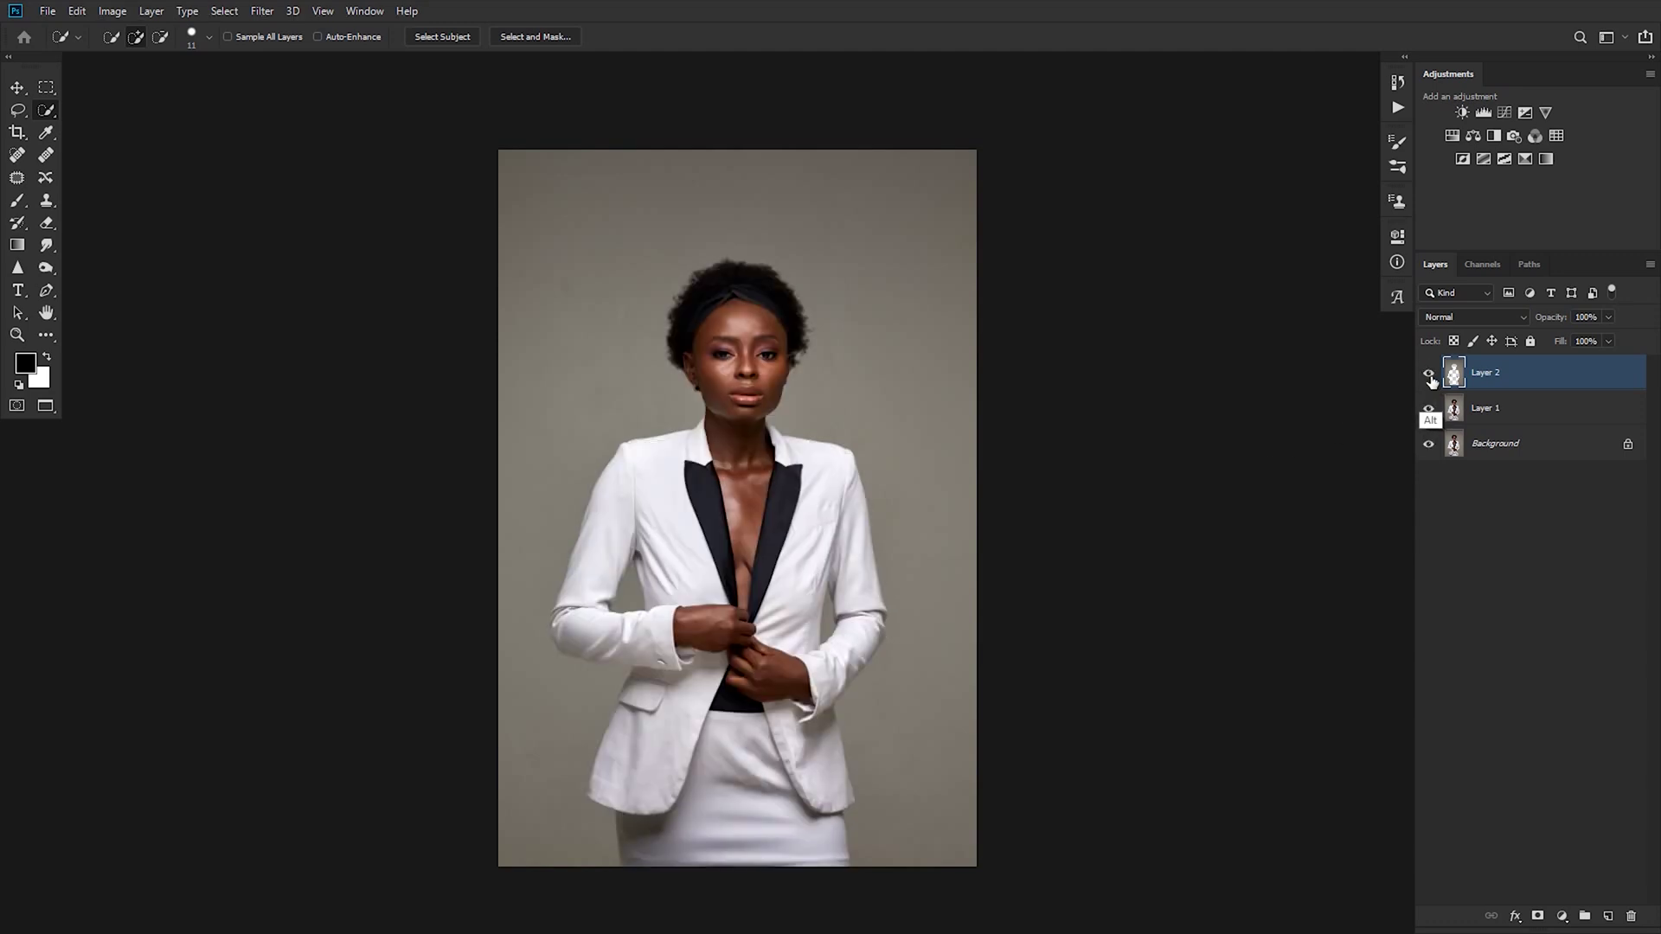
left_click(1428, 374, "alt")
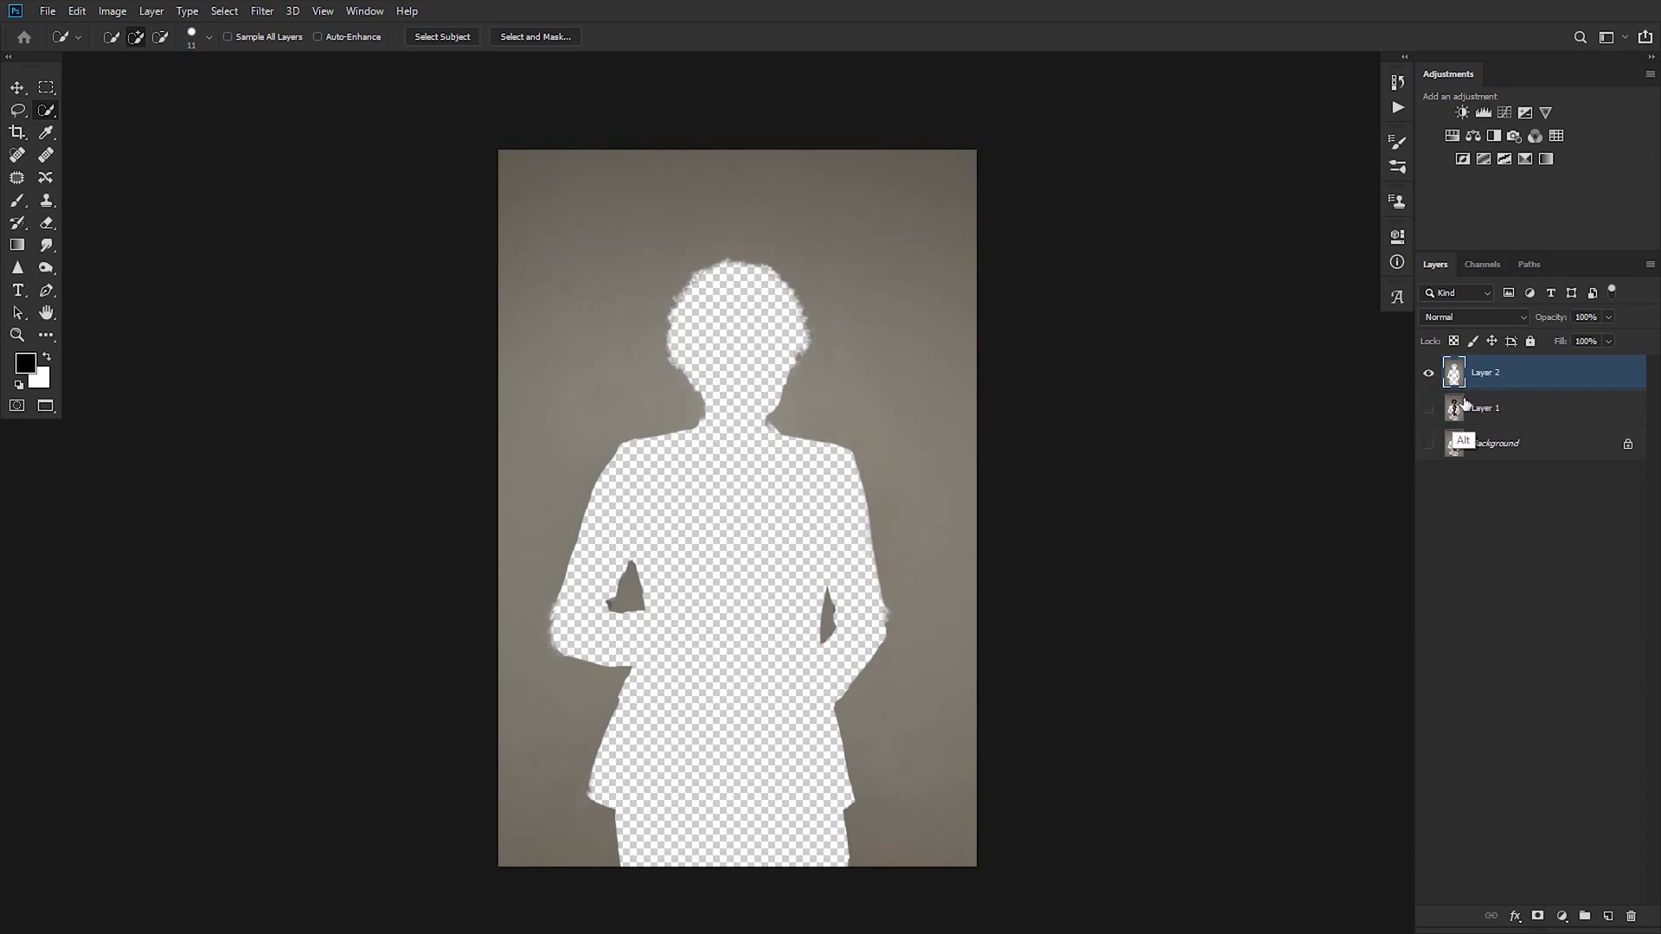
left_click(1429, 374, "alt")
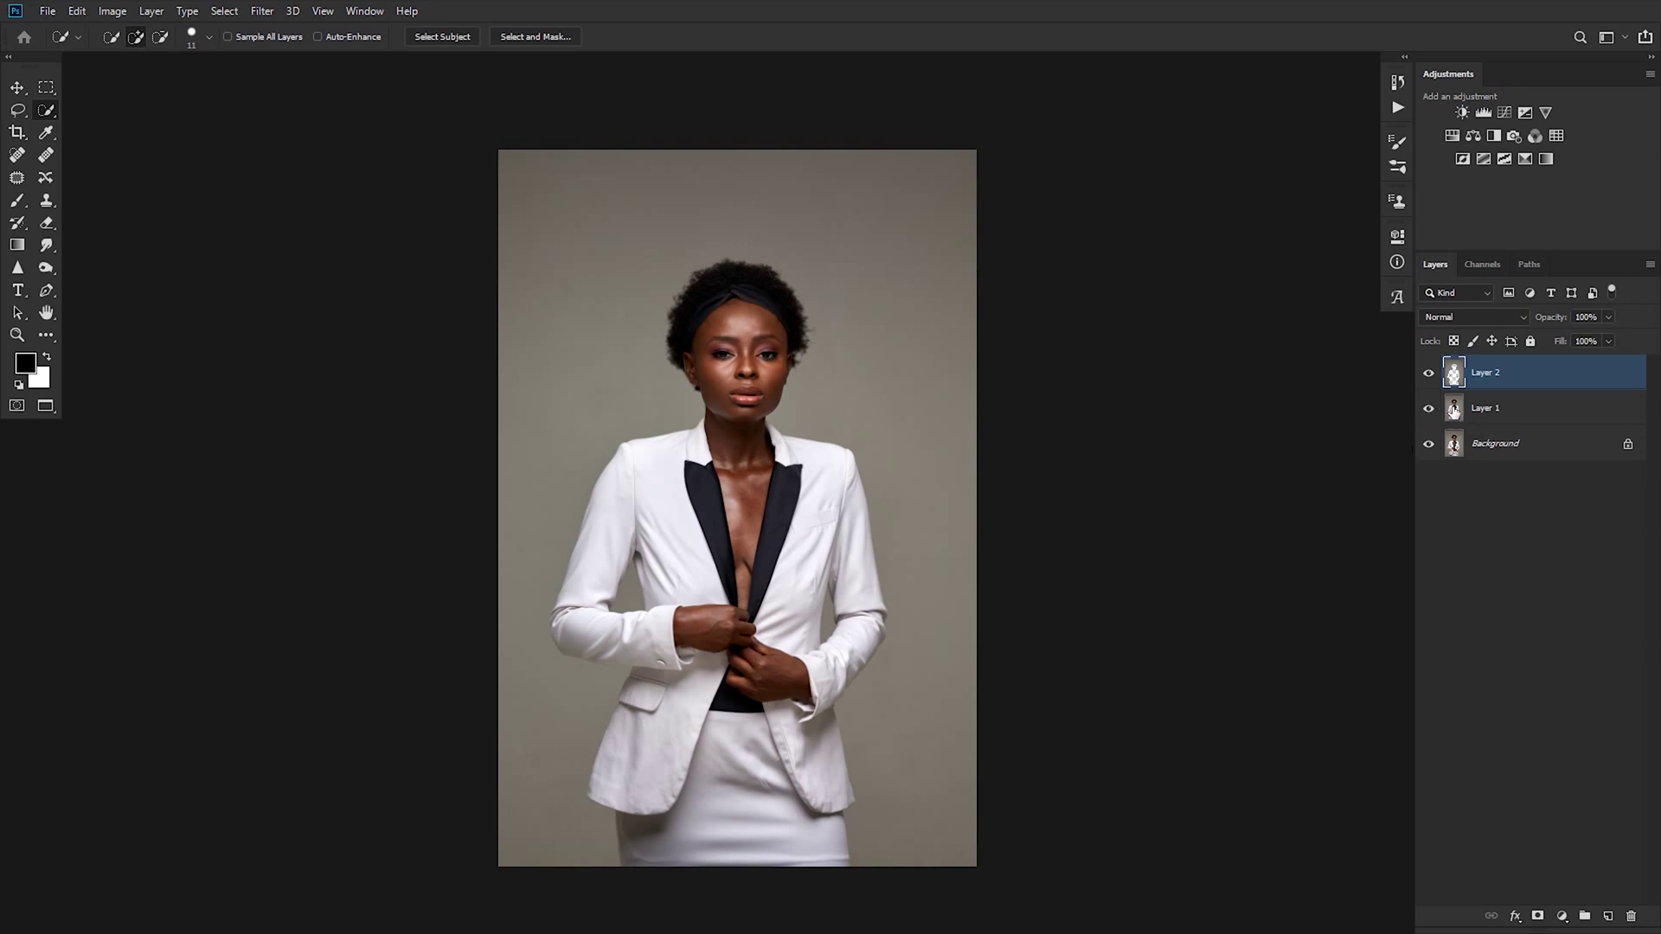
- Load Layer 2's outline as a selection, invert it to cover the woman, and copy her from Layer 1 to a new layer
left_click(1454, 377, "ctrl")
key("ctrl+shift+i")
left_click(1508, 418)
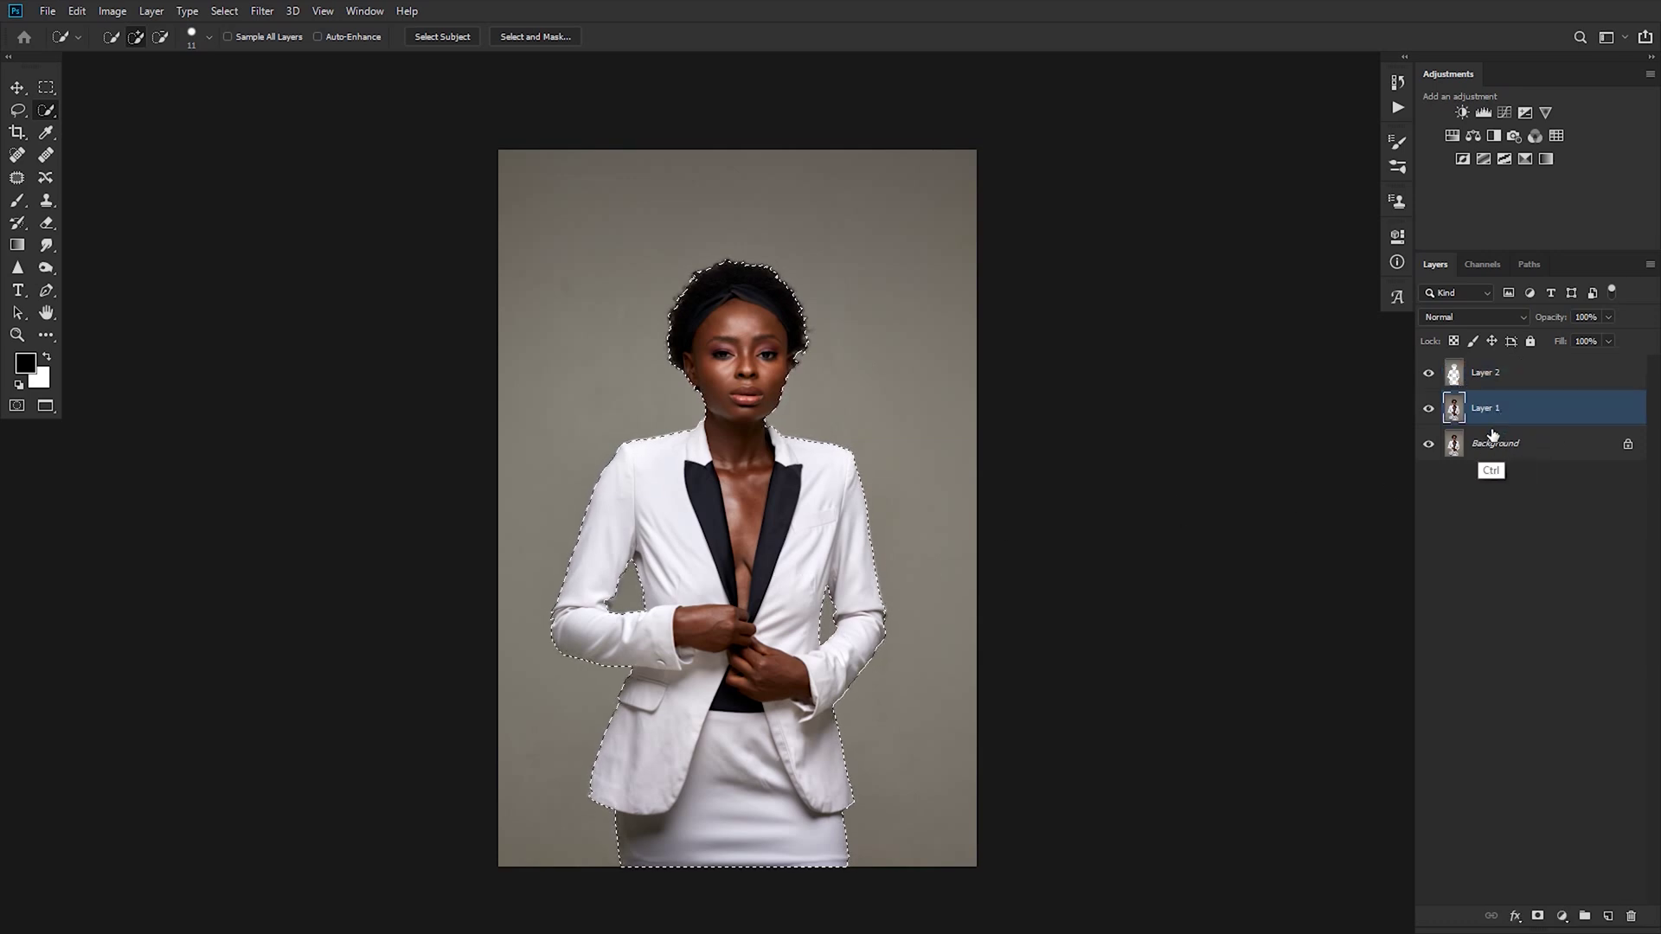
key("ctrl+j")
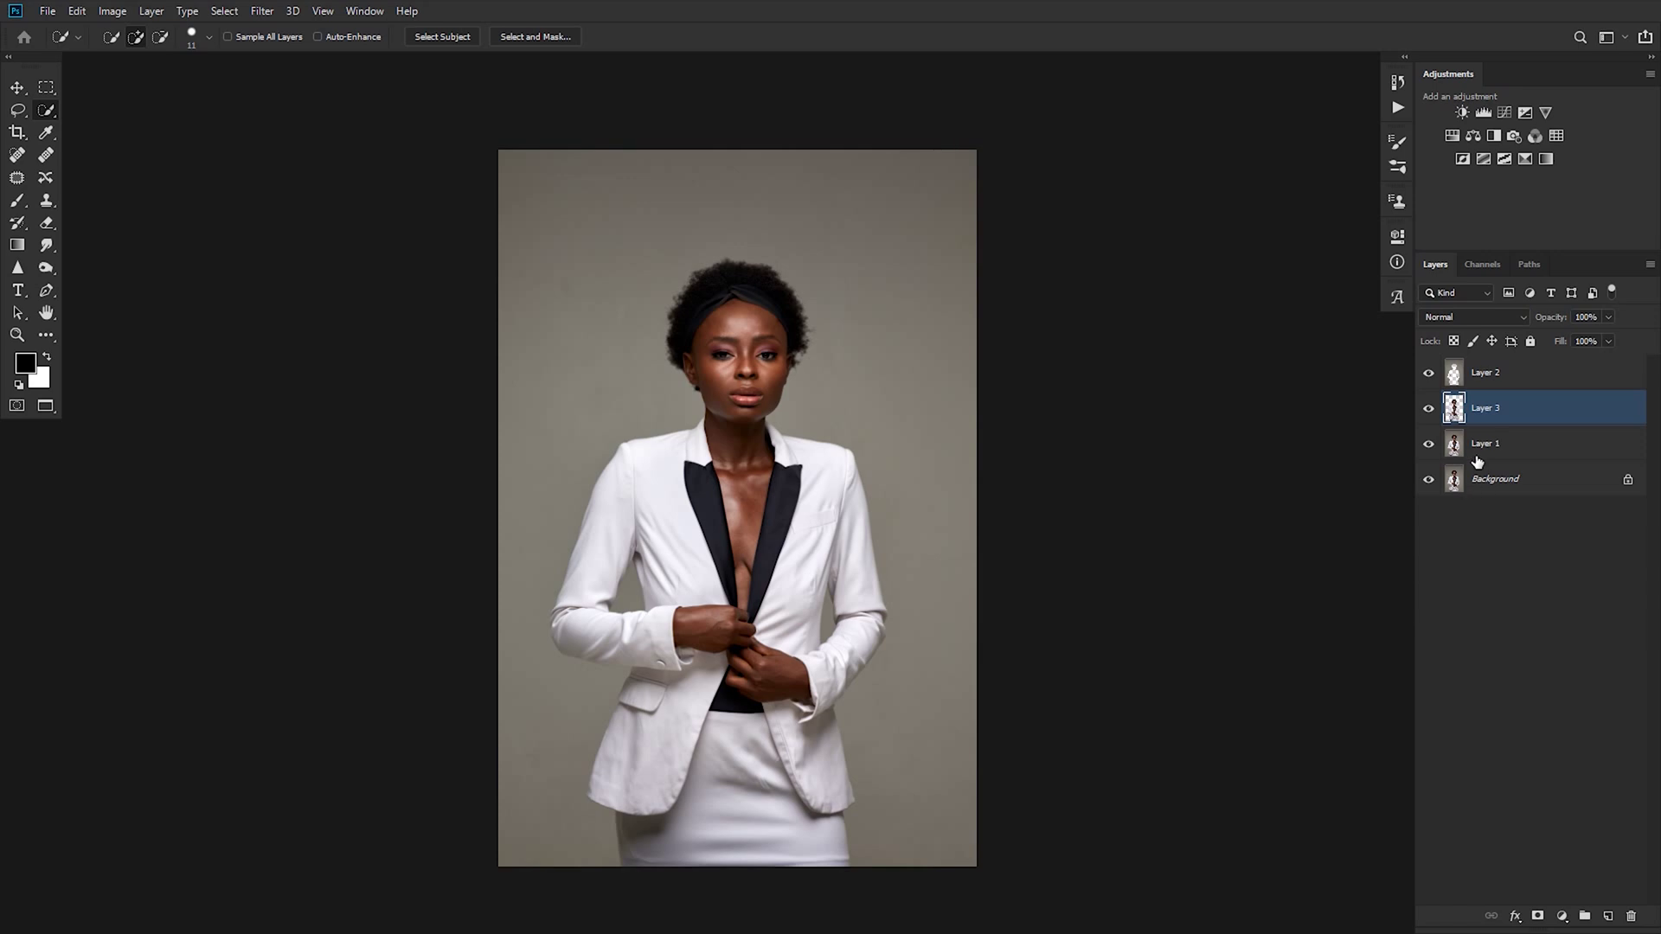
- View the woman's cut-out layer on its own, restore the other layers' visibility and move the cut-out above Layer 2
left_click(1428, 410, "alt")
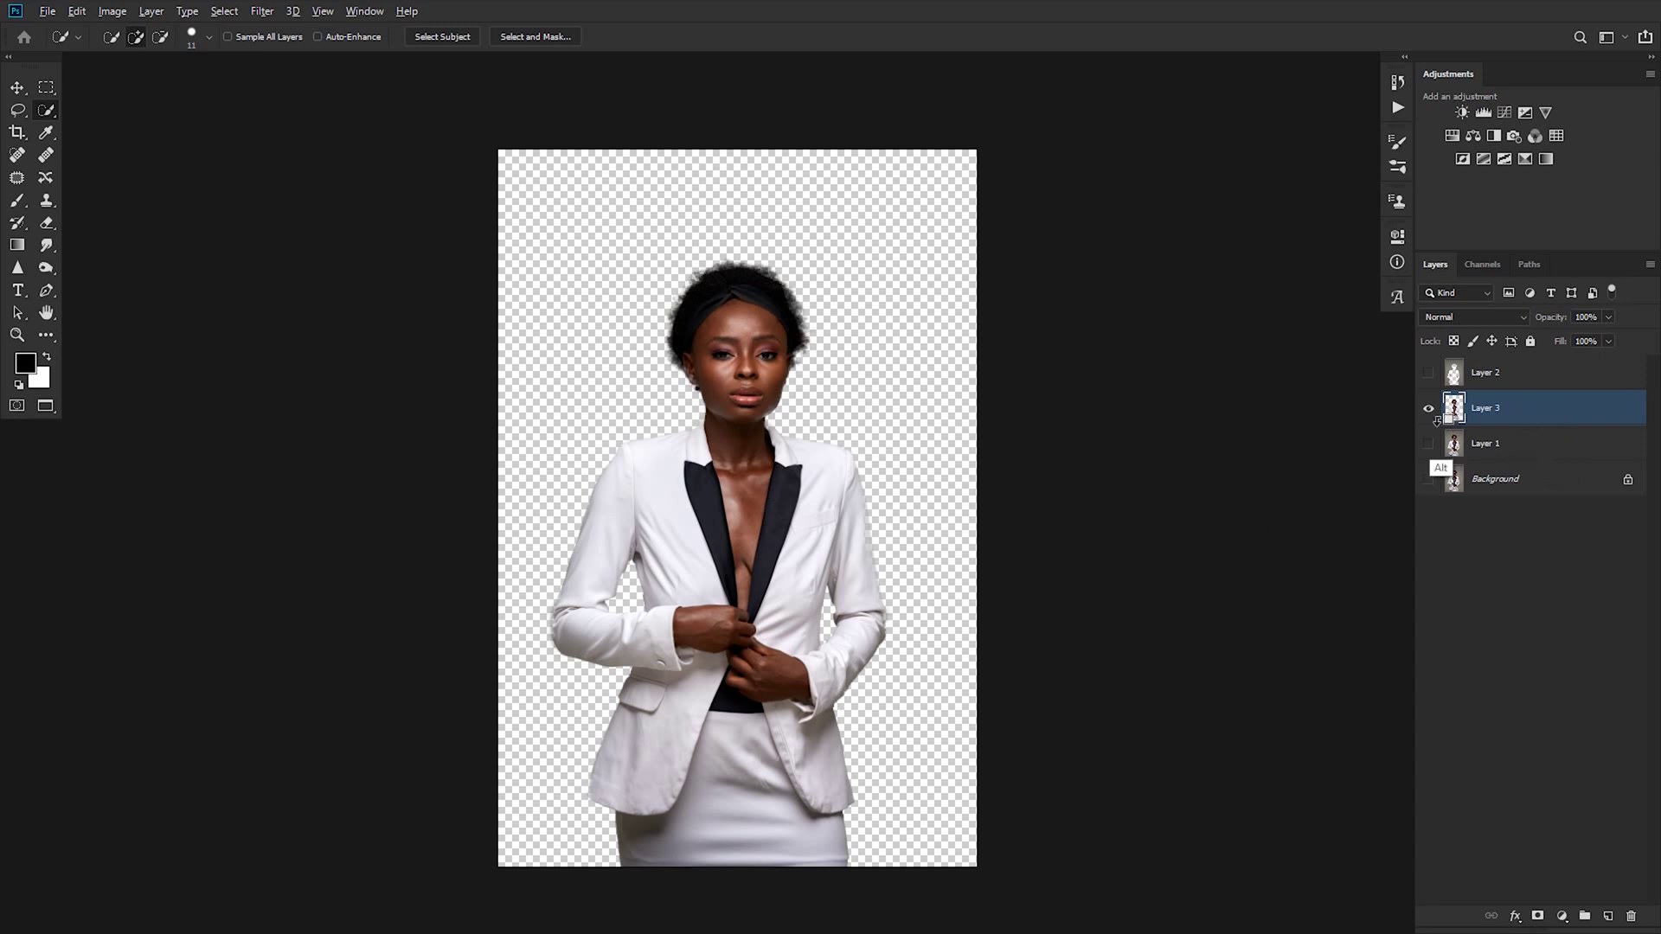
key("alt")
left_click(1428, 408, "alt")
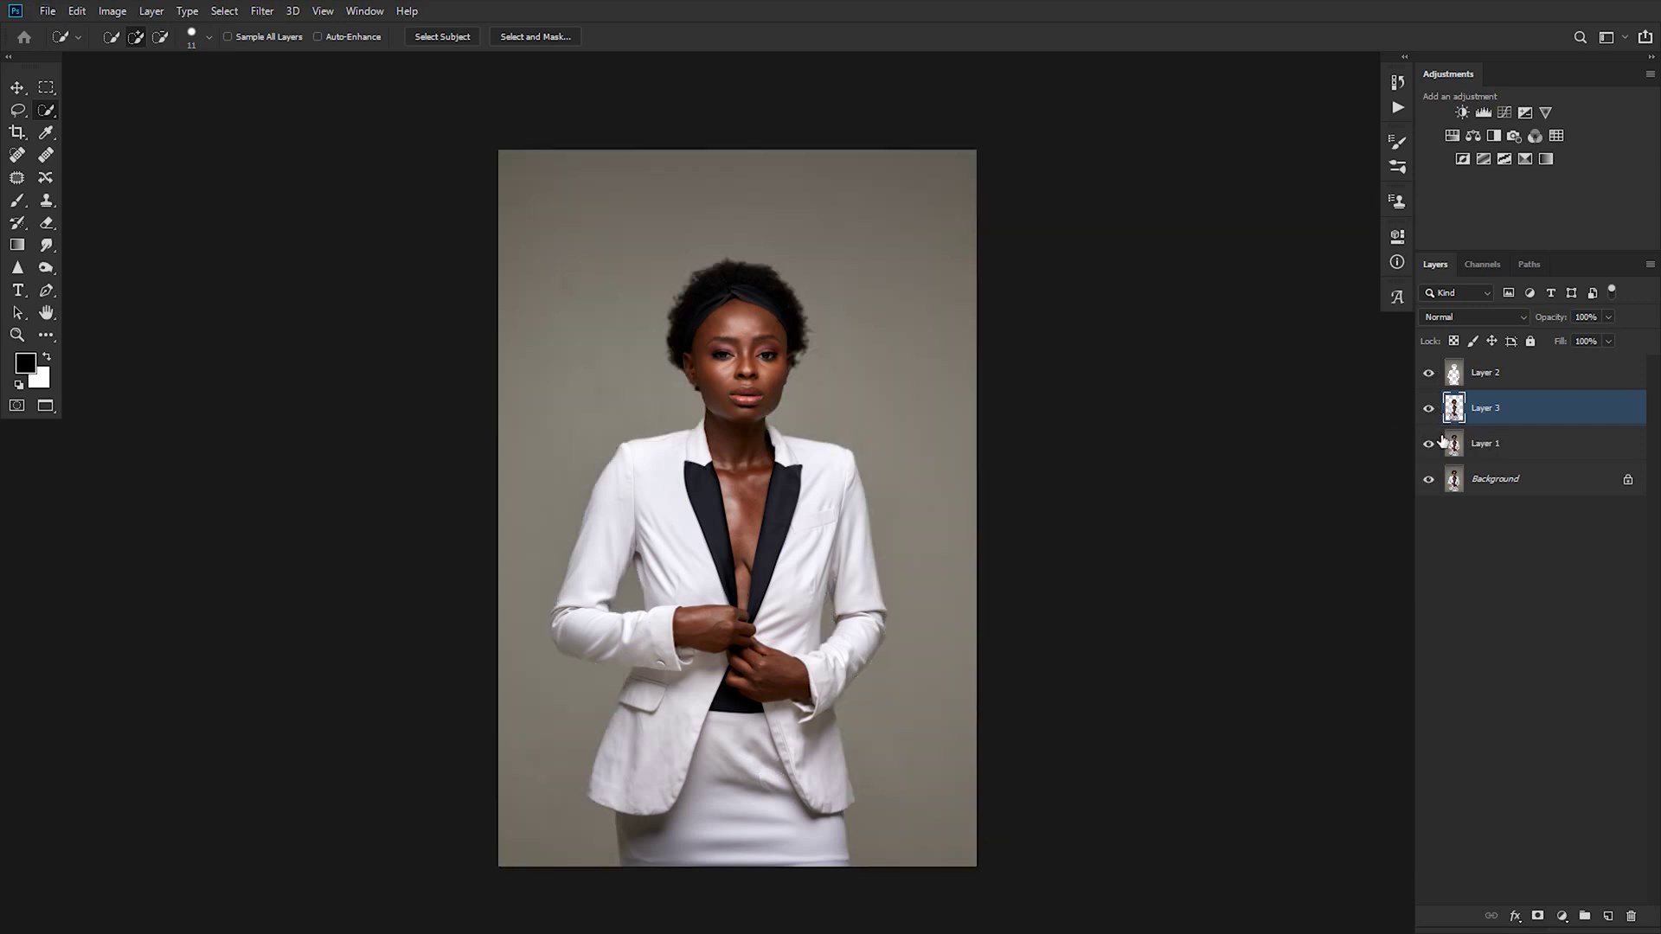
left_click_drag(1457, 411, 1466, 368)
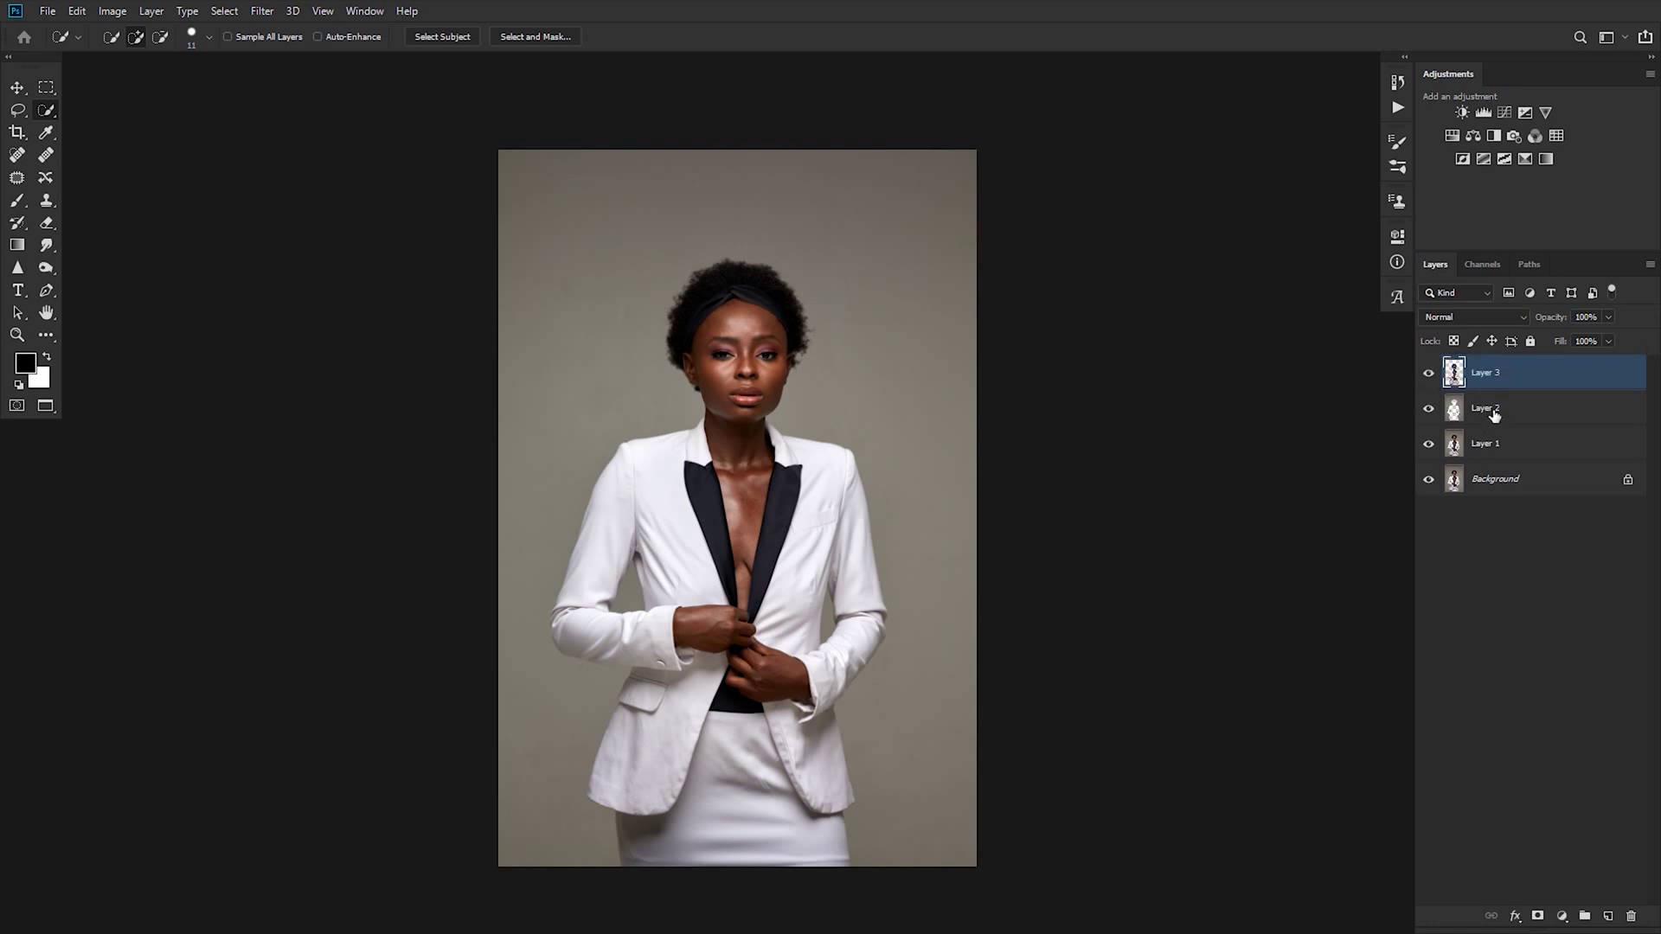
- Apply a Gaussian Blur with an increased radius to the backdrop on Layer 2
left_click(1491, 418)
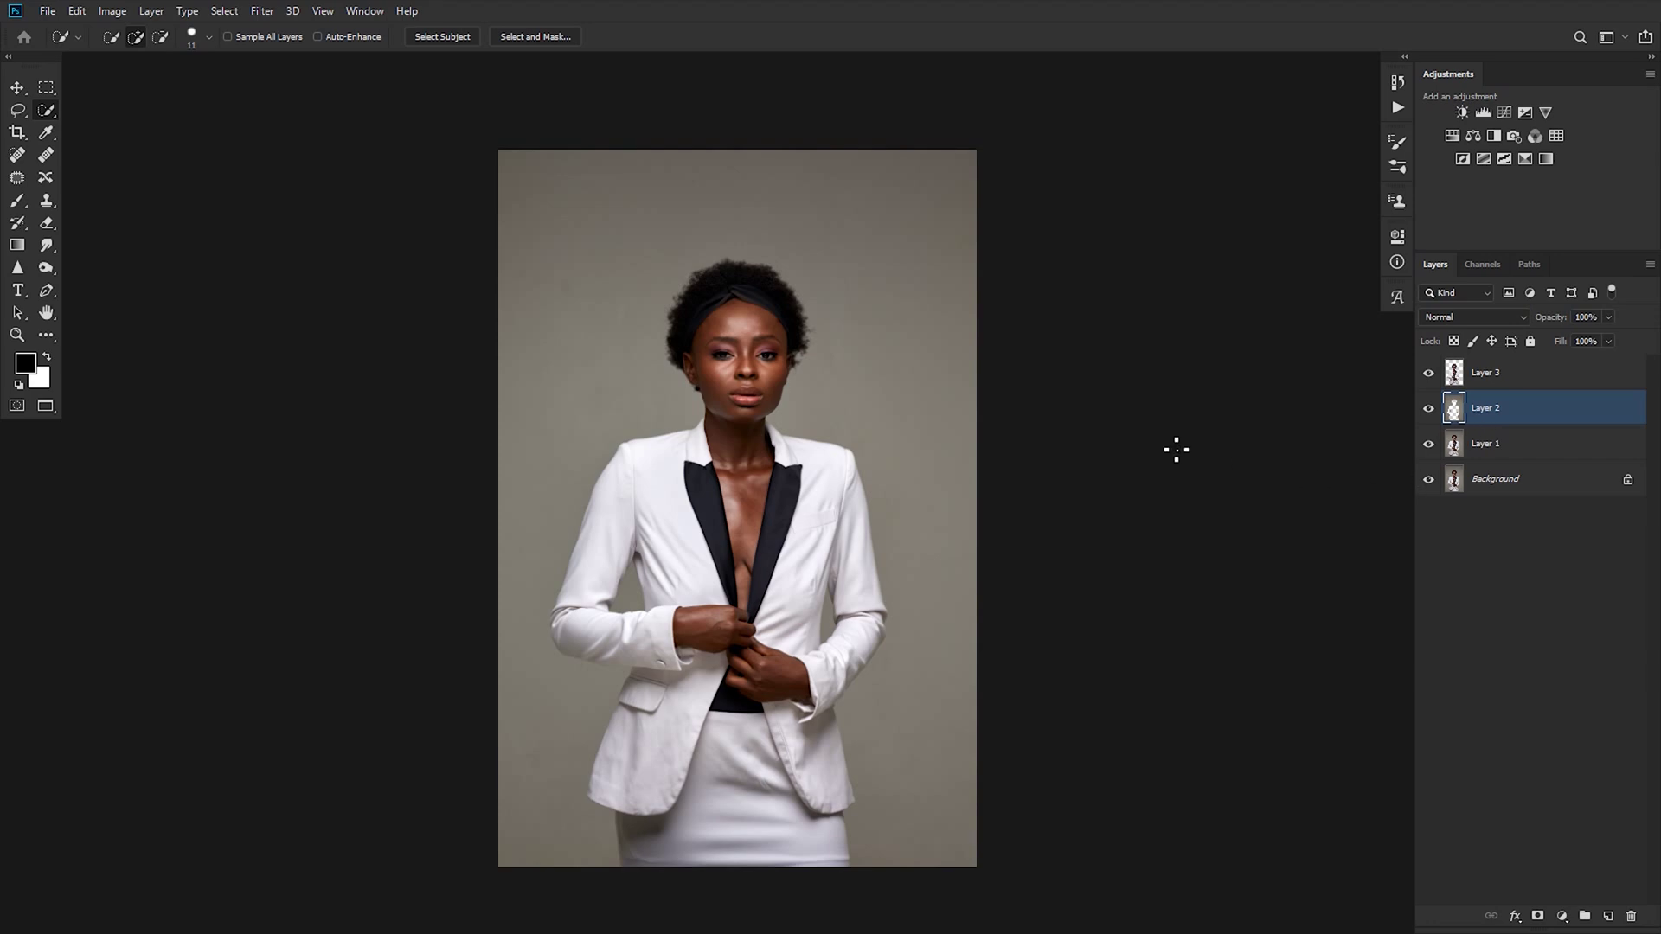
left_click_drag(617, 316, 682, 328)
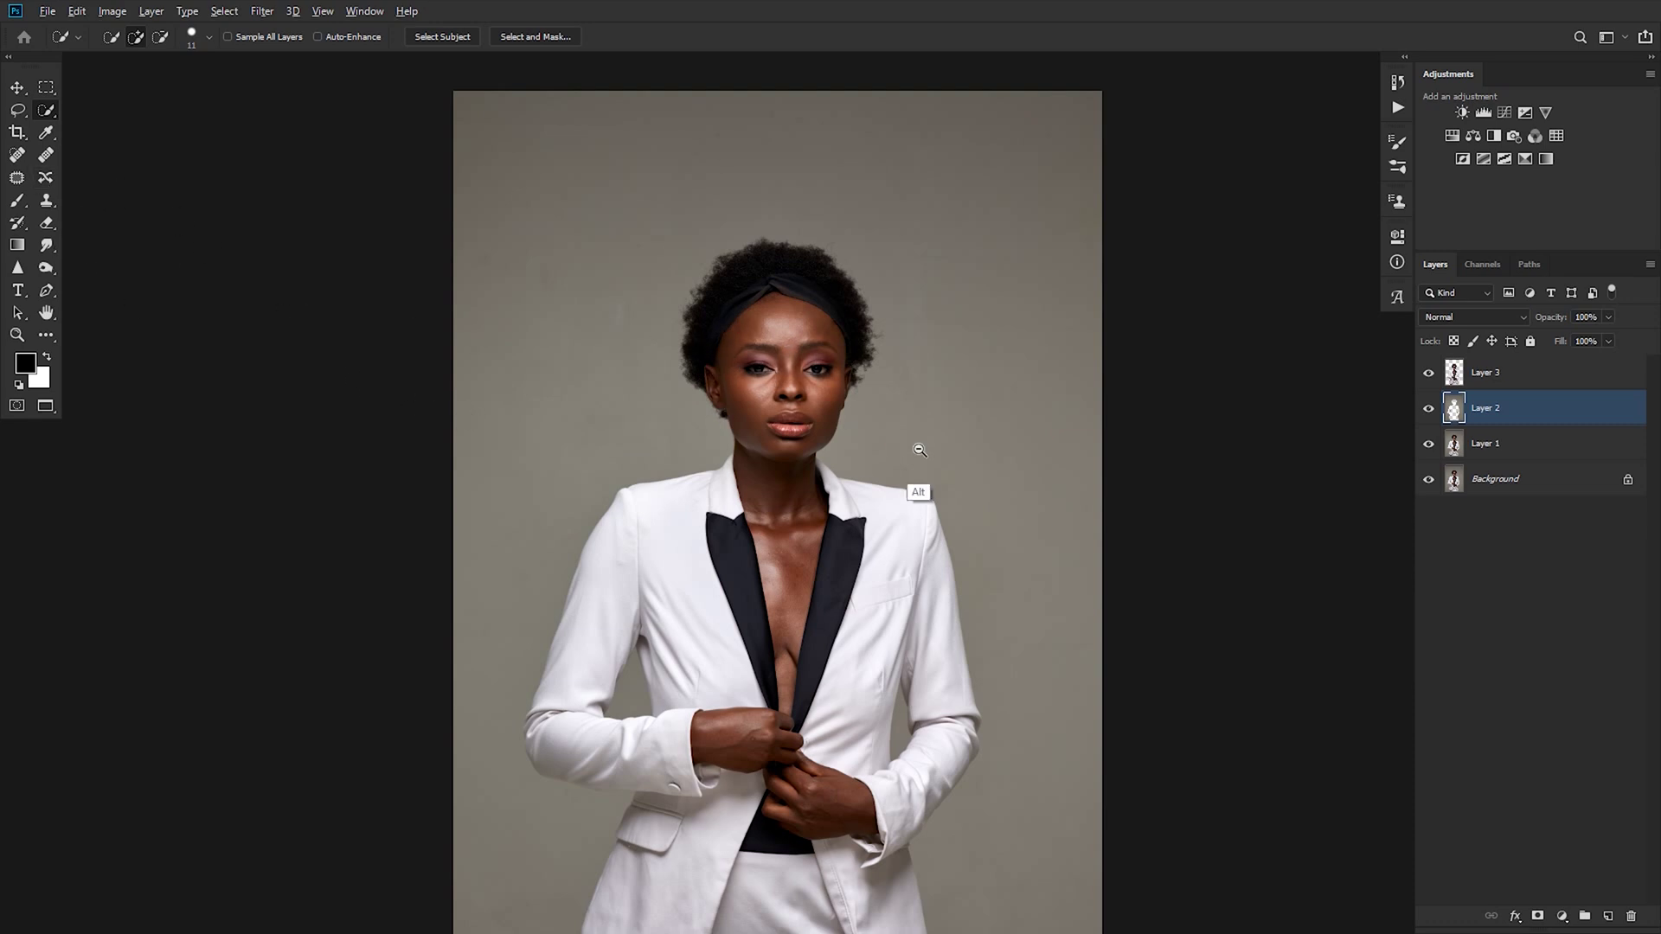
left_click_drag(919, 449, 830, 432)
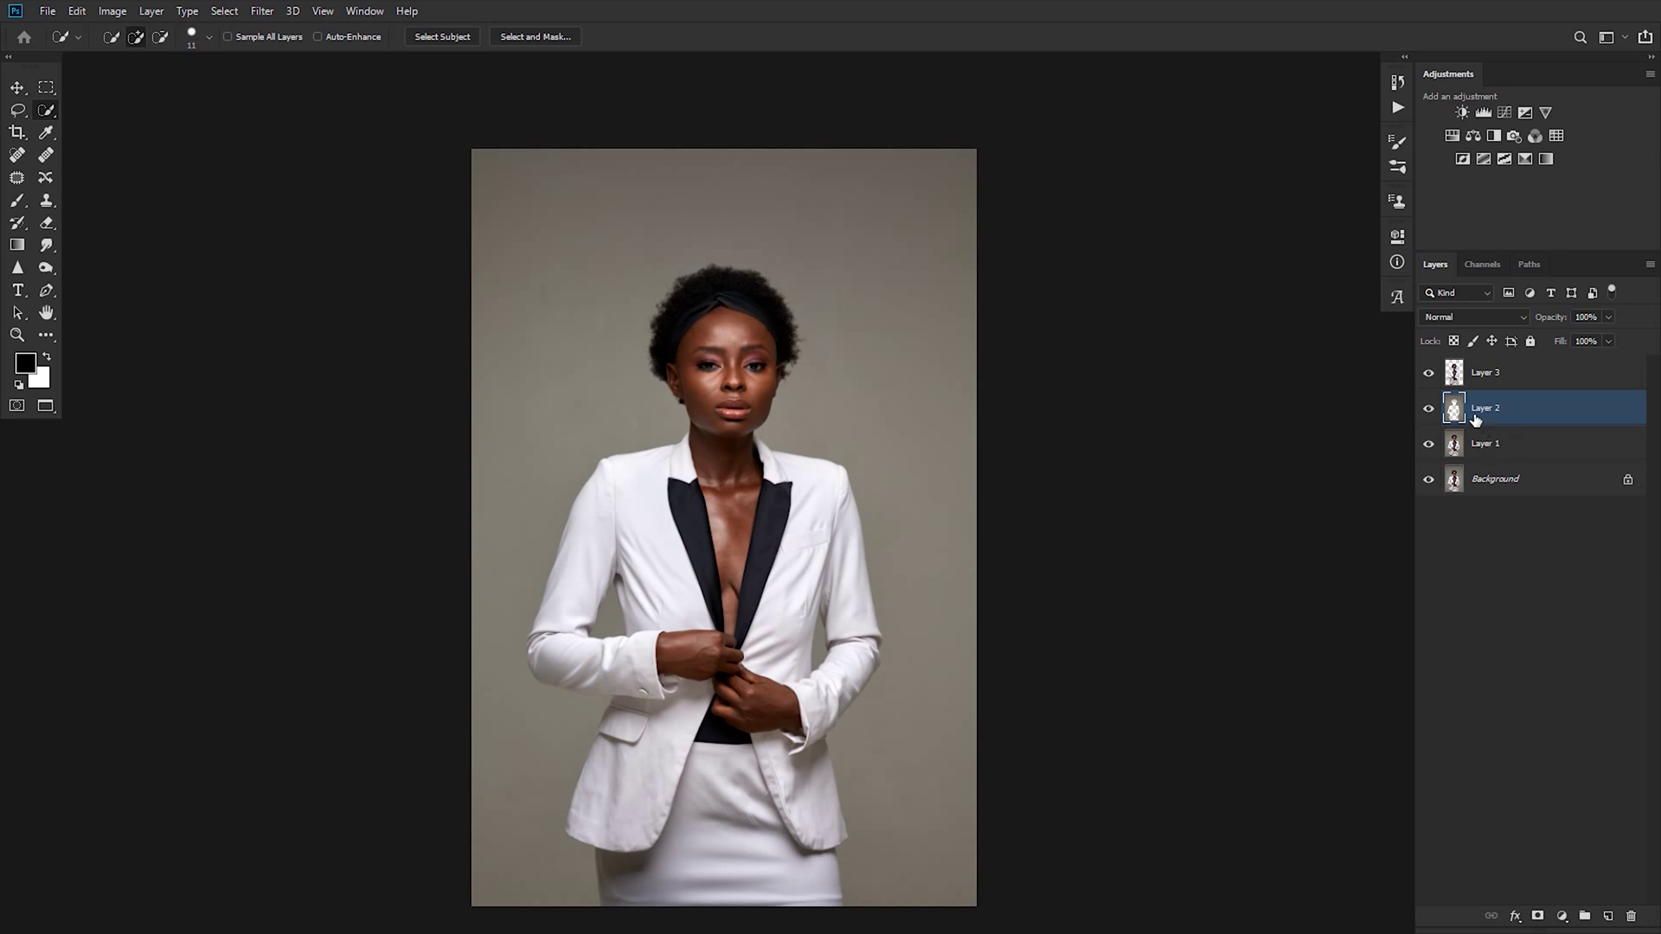
left_click(262, 10)
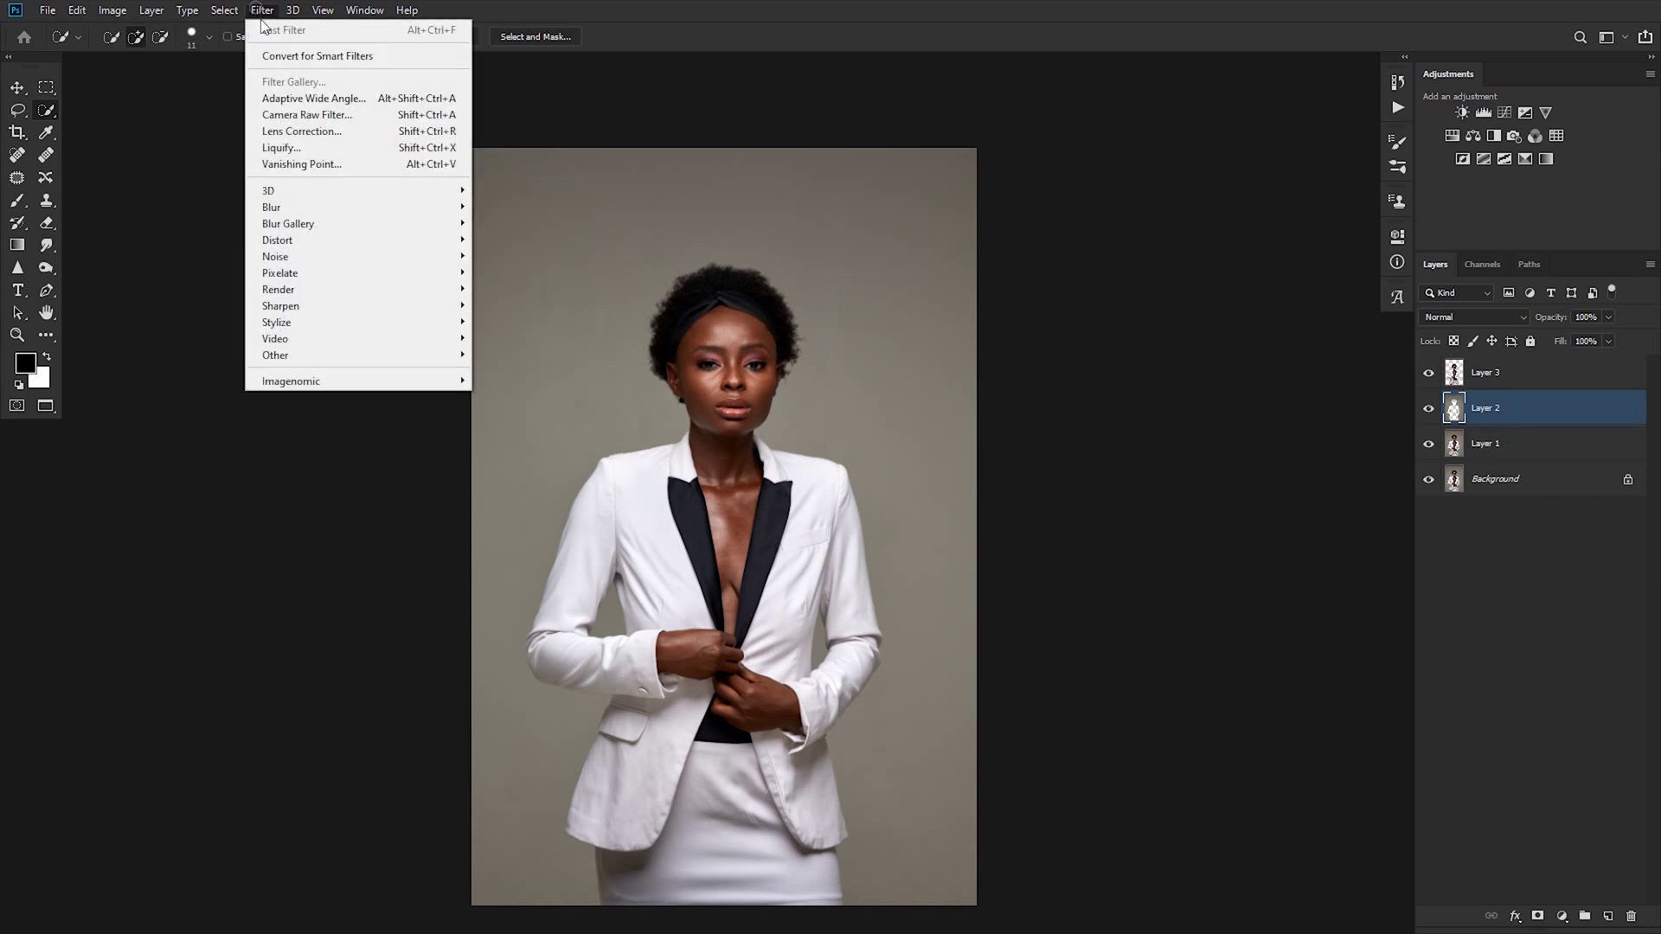
mouse_move(437, 211)
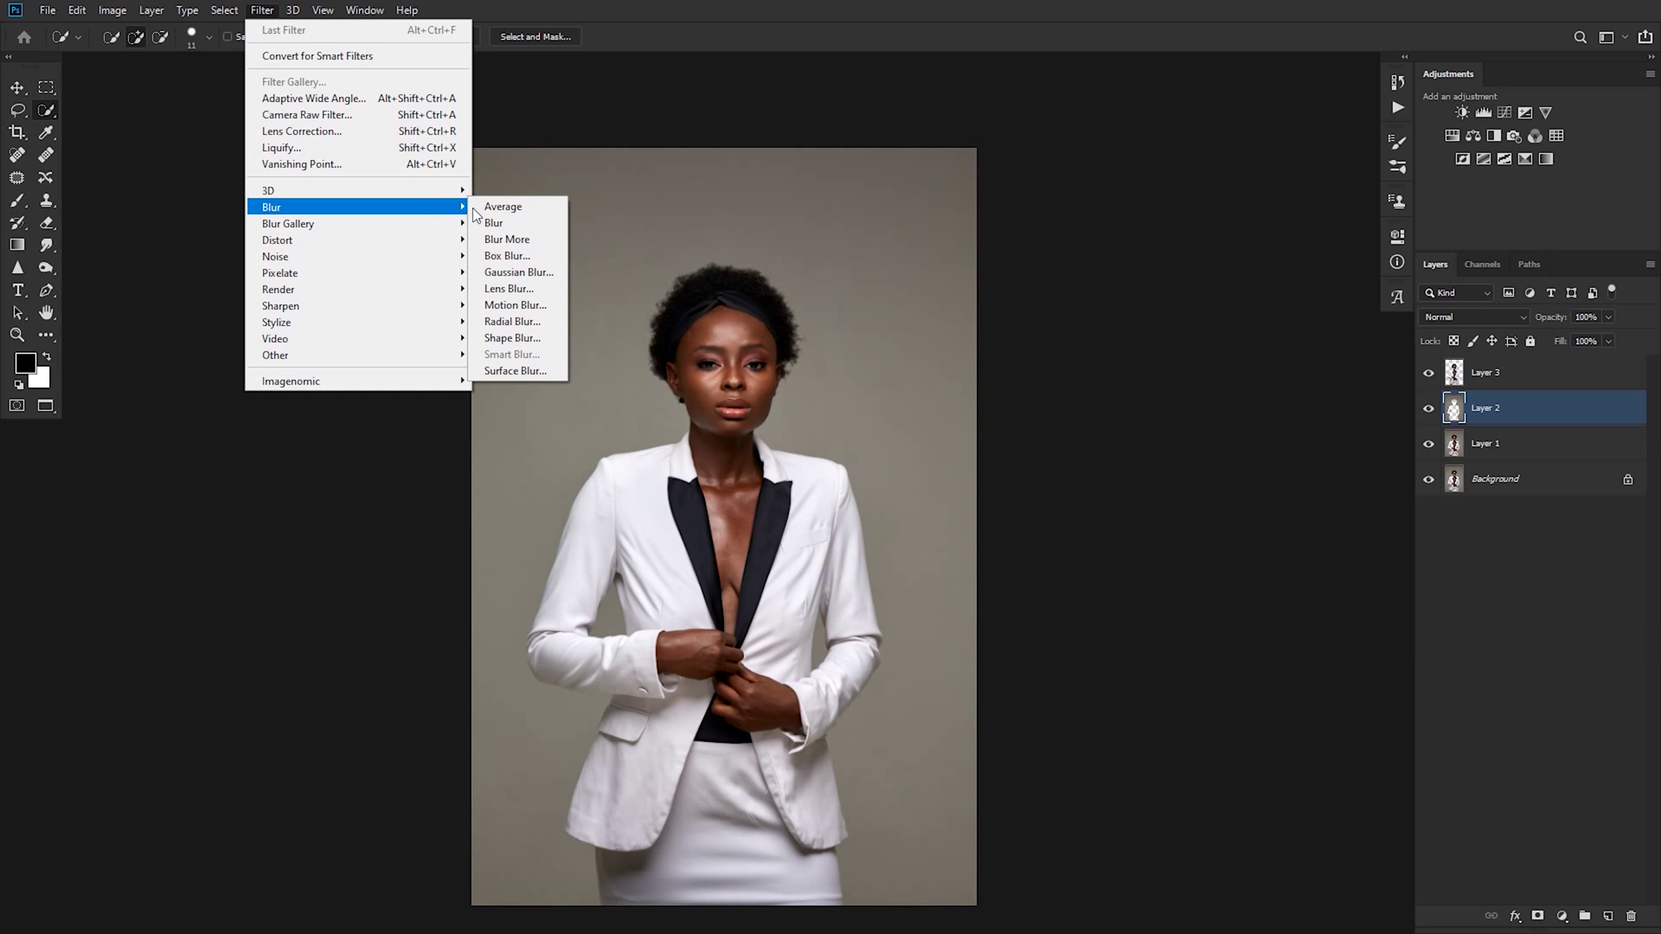
left_click(513, 272)
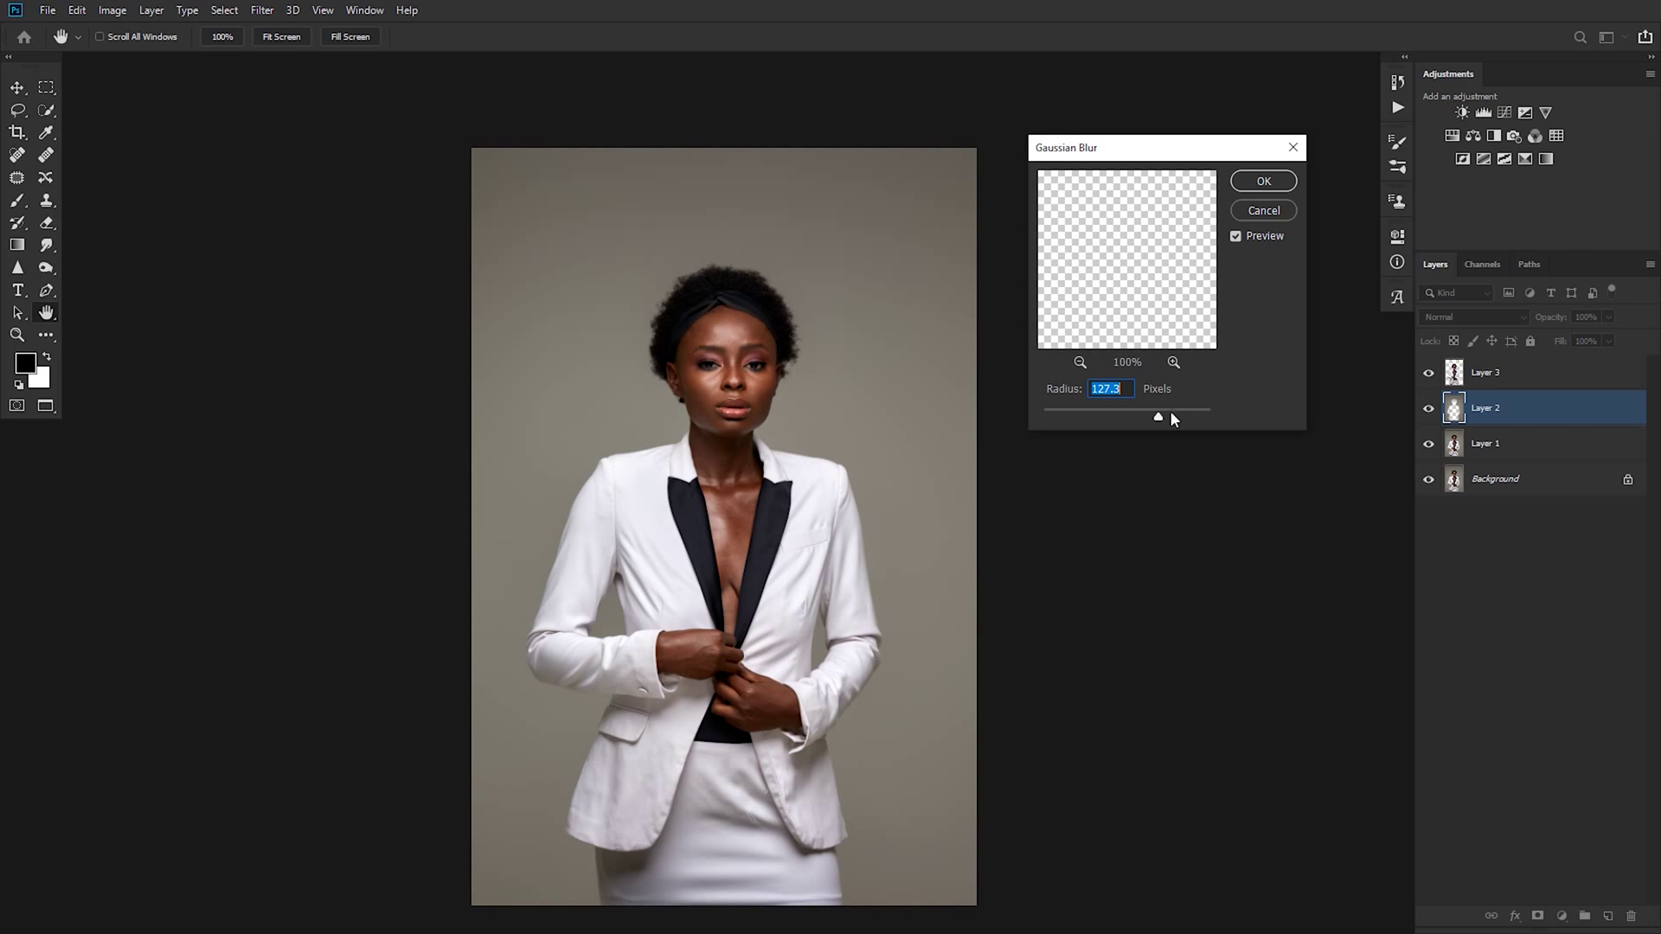
left_click(1174, 419)
left_click(1180, 416)
left_click_drag(1182, 420, 1197, 420)
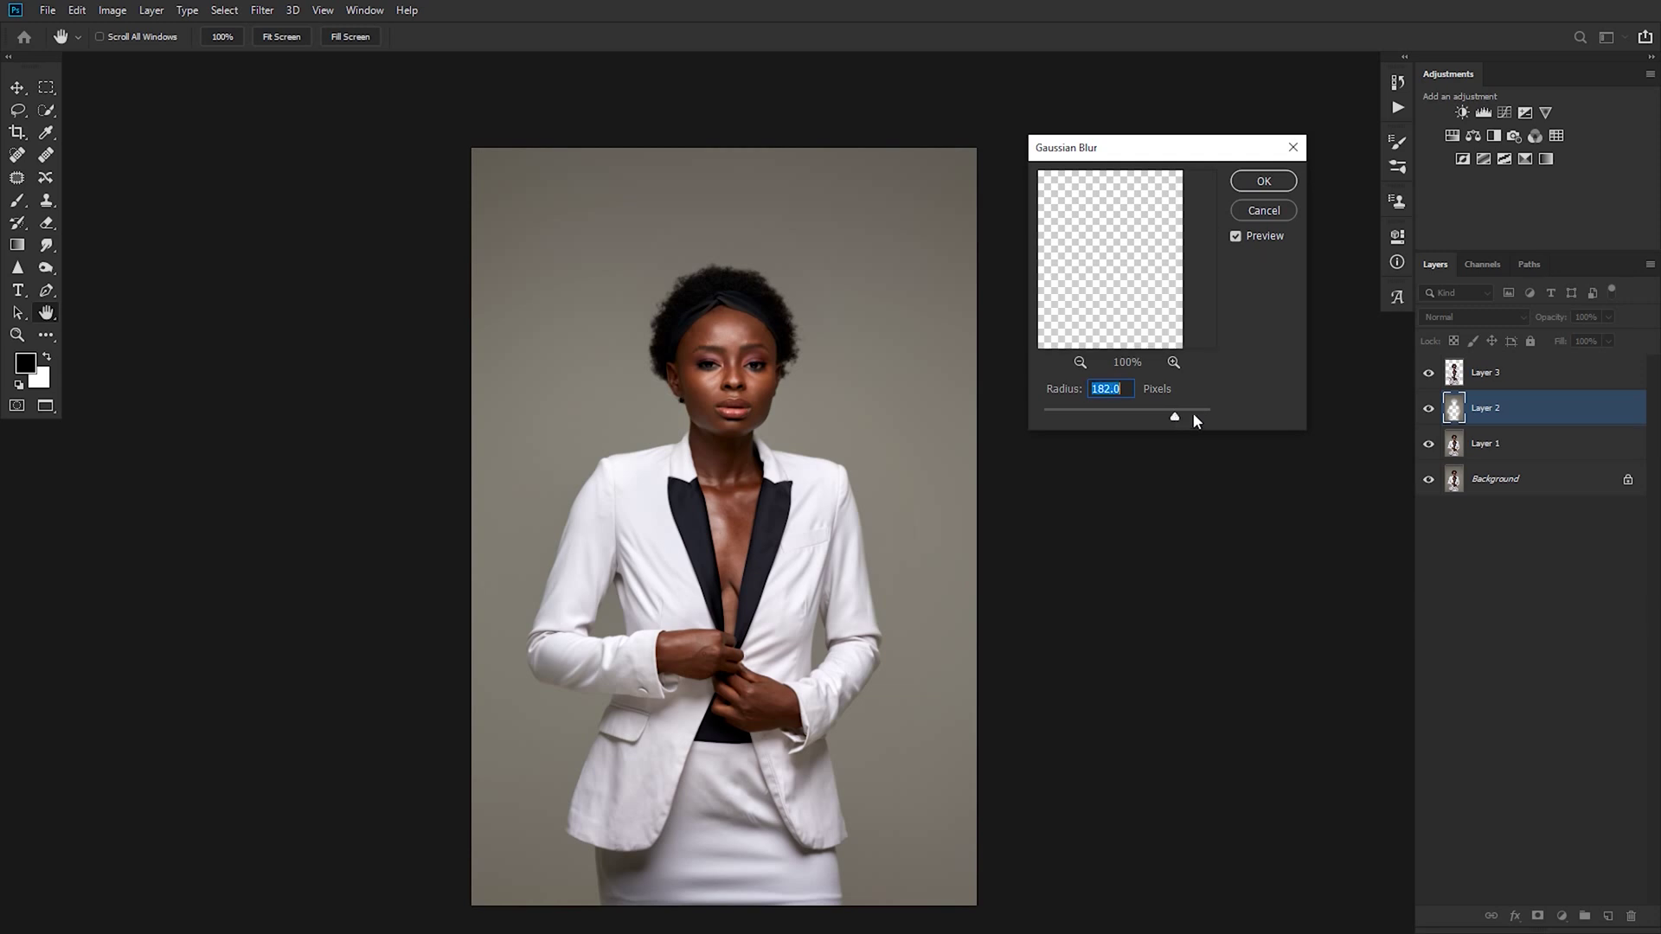
left_click(1263, 183)
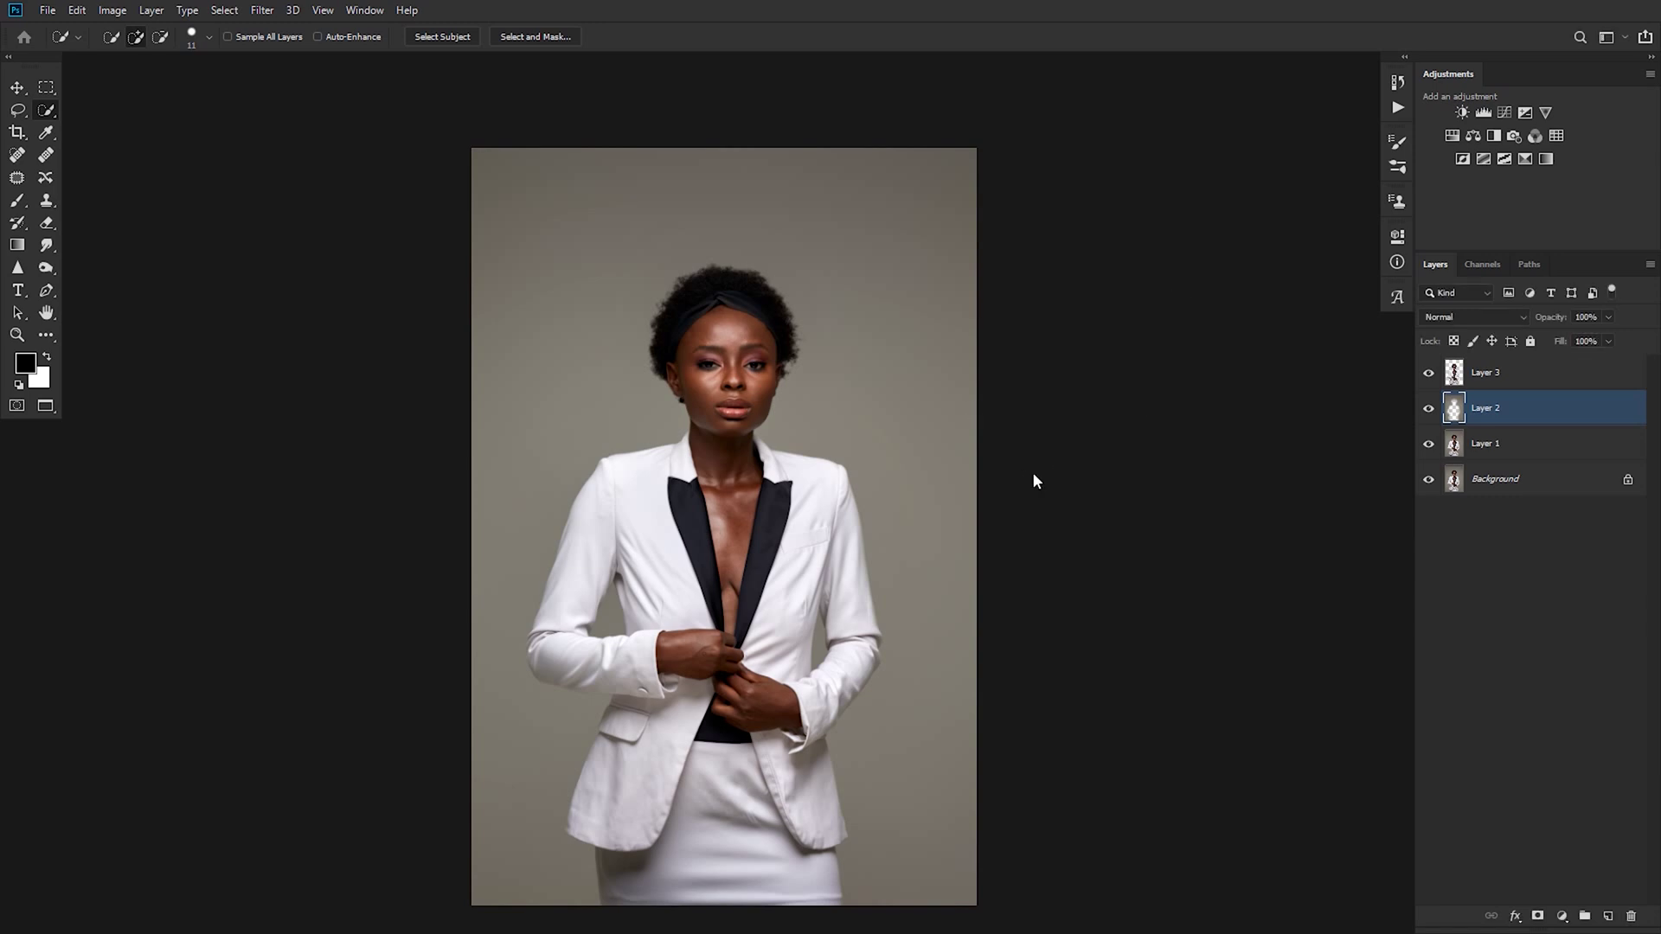
- Compare the backdrop with and without the blurred Layer 2, both at full view and close up beside the hair
left_click(1432, 413)
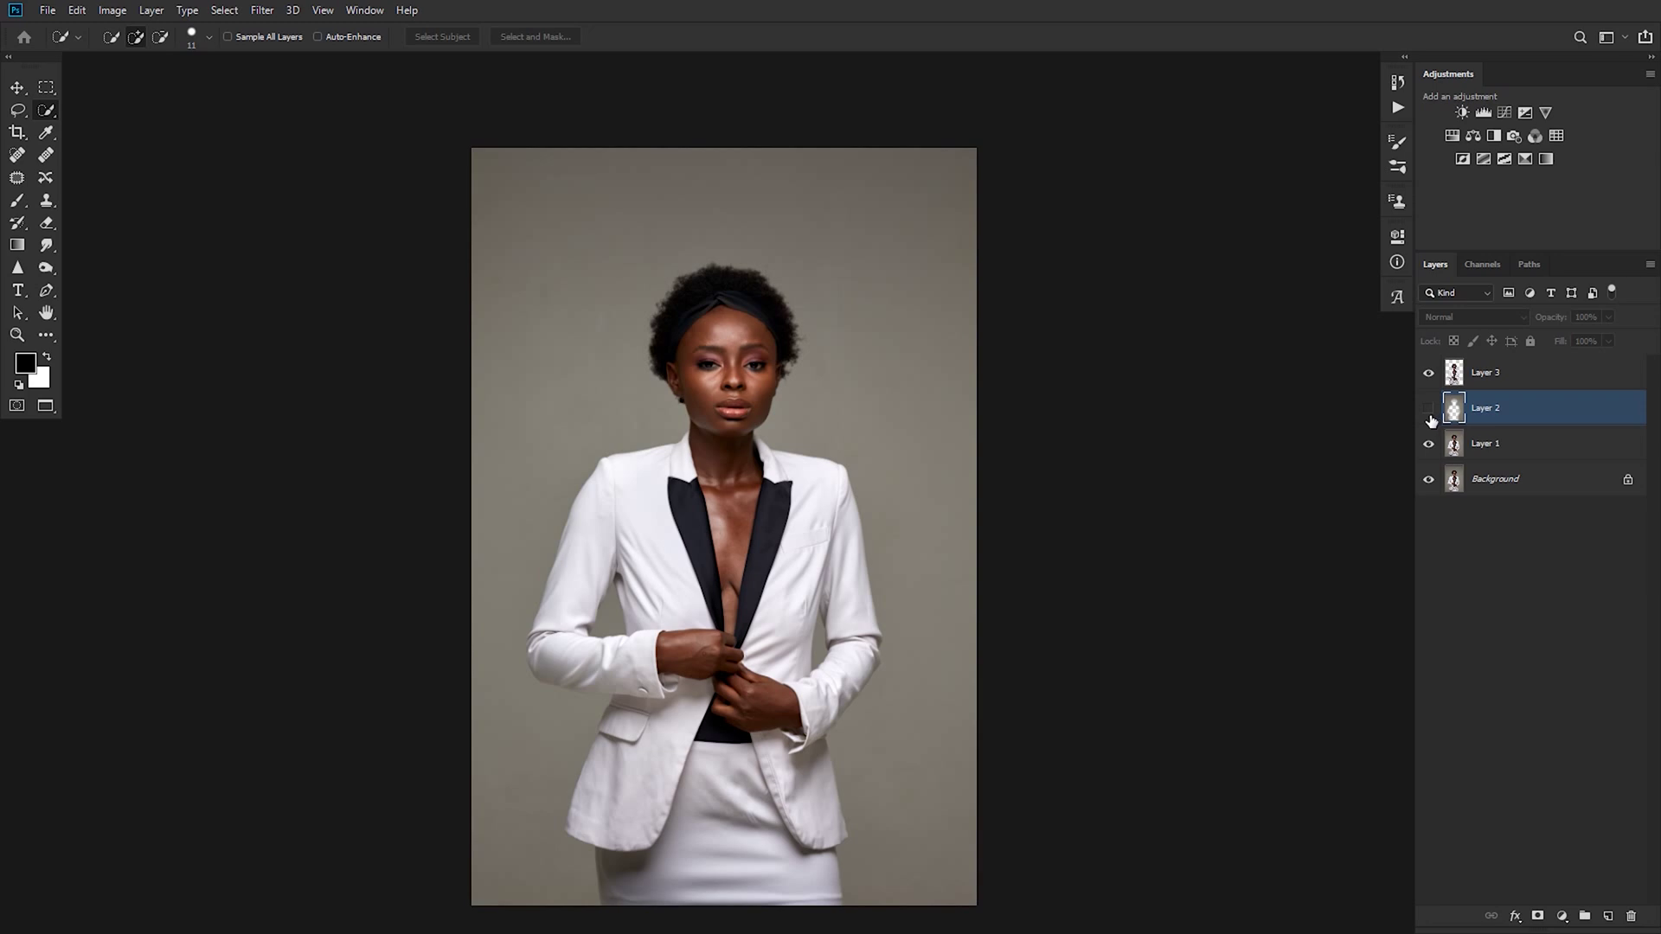
left_click(1429, 416)
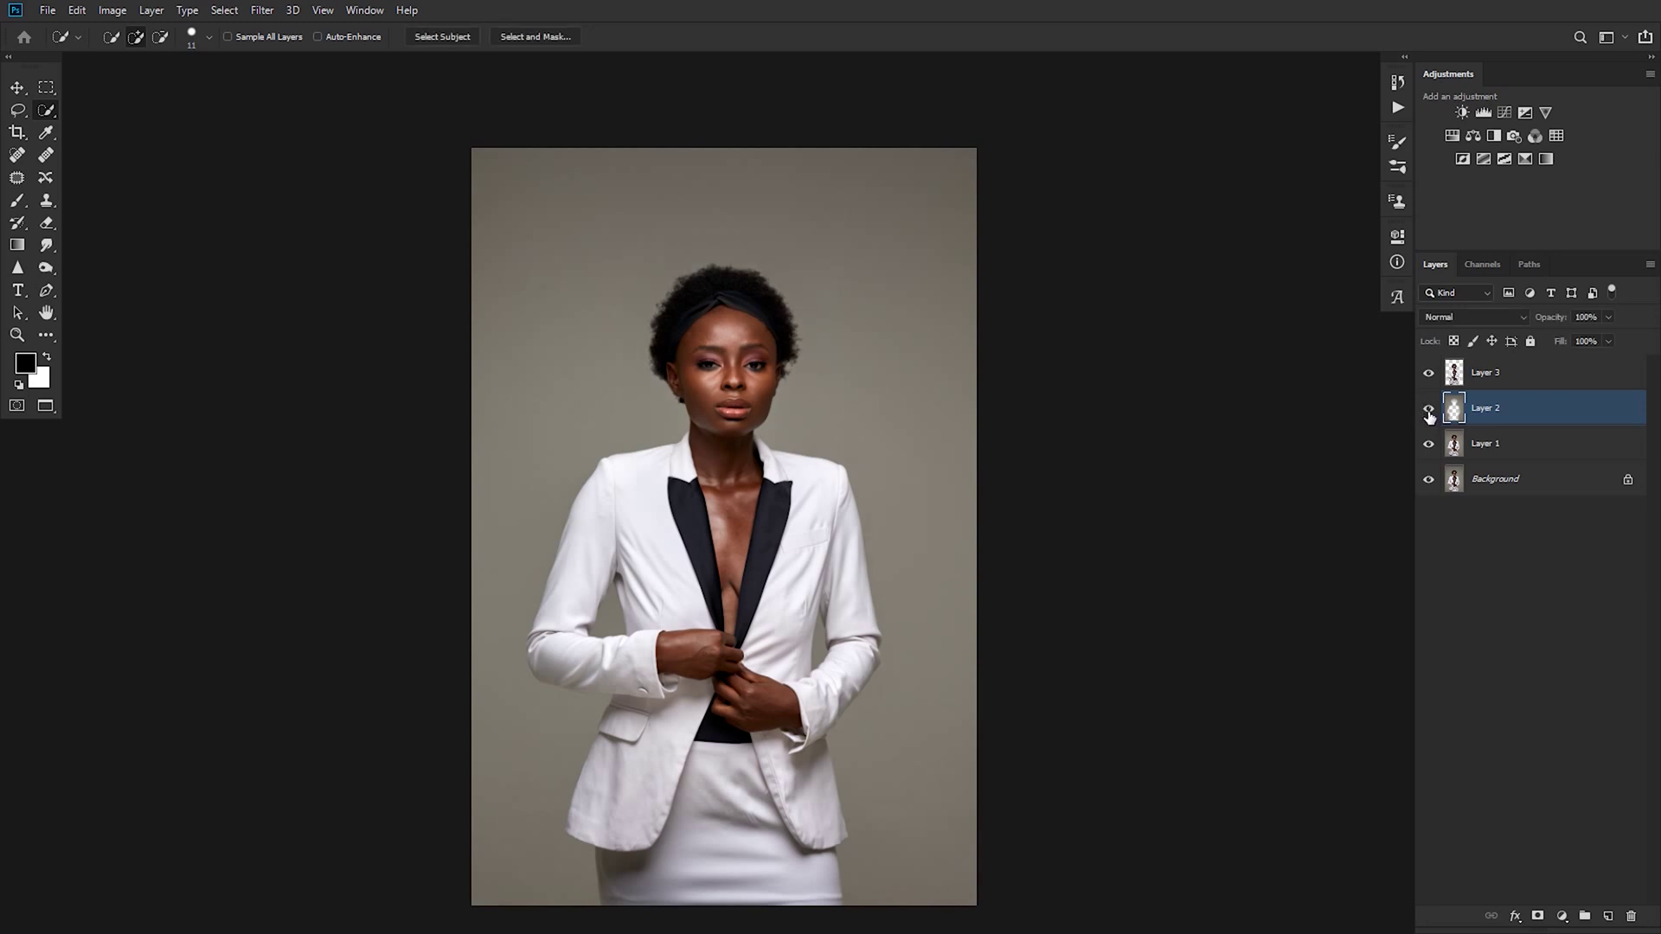
left_click(1429, 415)
left_click(1429, 415)
scroll(612, 311, "up", 5)
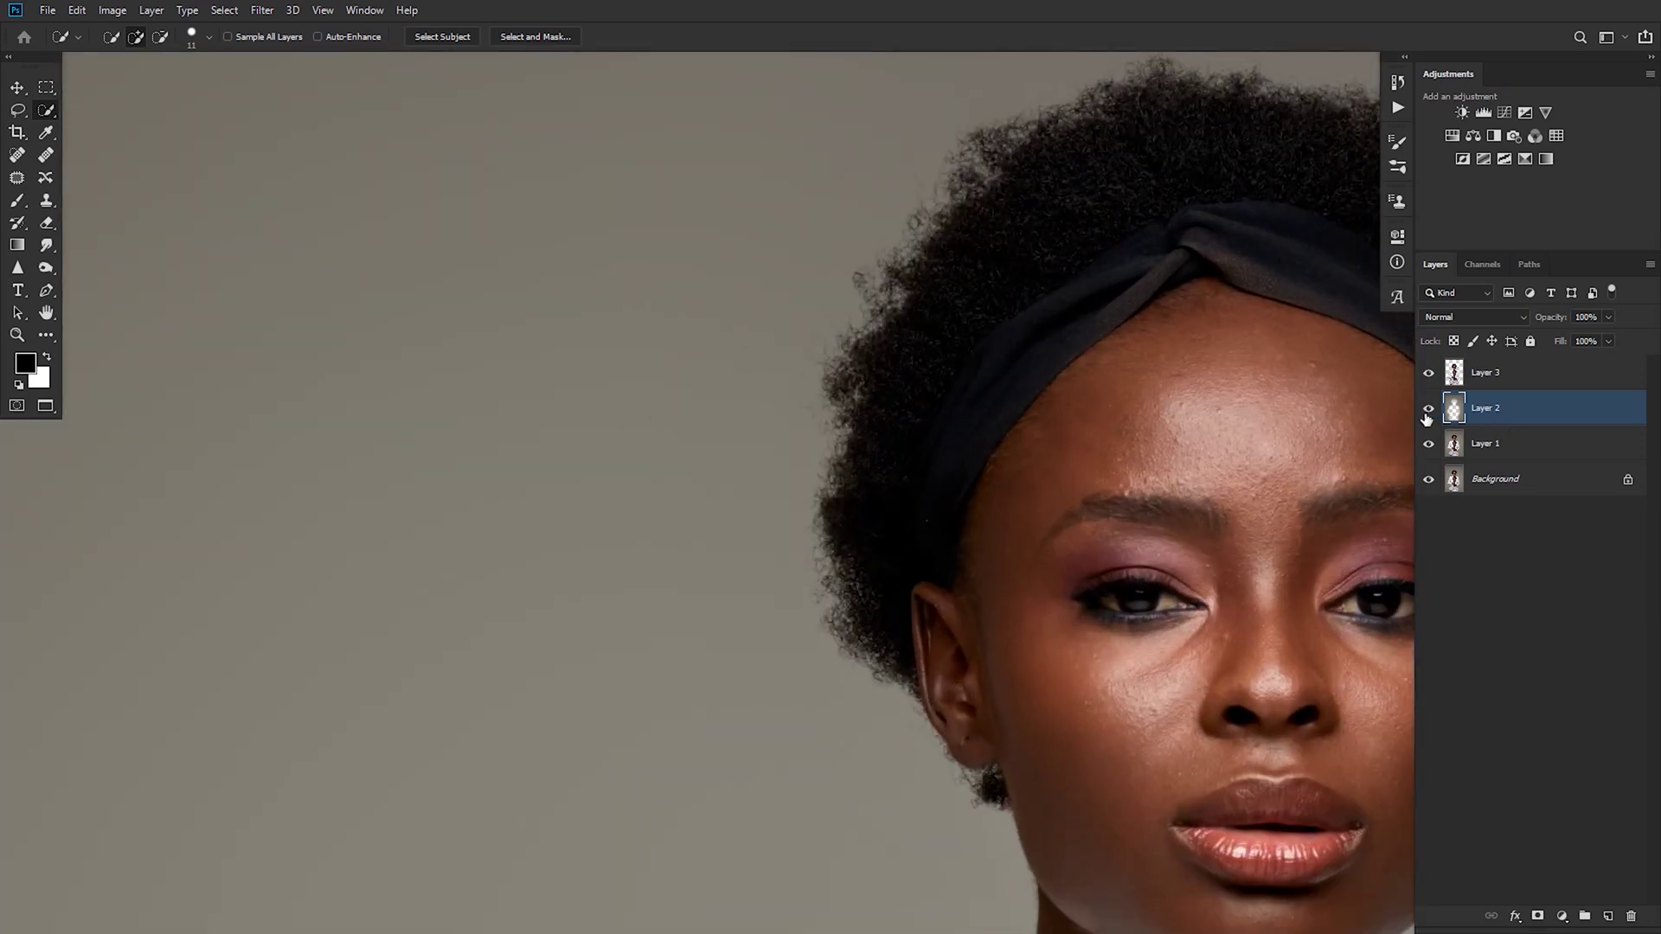
left_click(1429, 410)
left_click(1429, 410)
- Examine the blurred backdrop on both sides of the woman's head for uneven tones and banding
scroll(921, 461, "down", 5)
left_click_drag(915, 408, 750, 389)
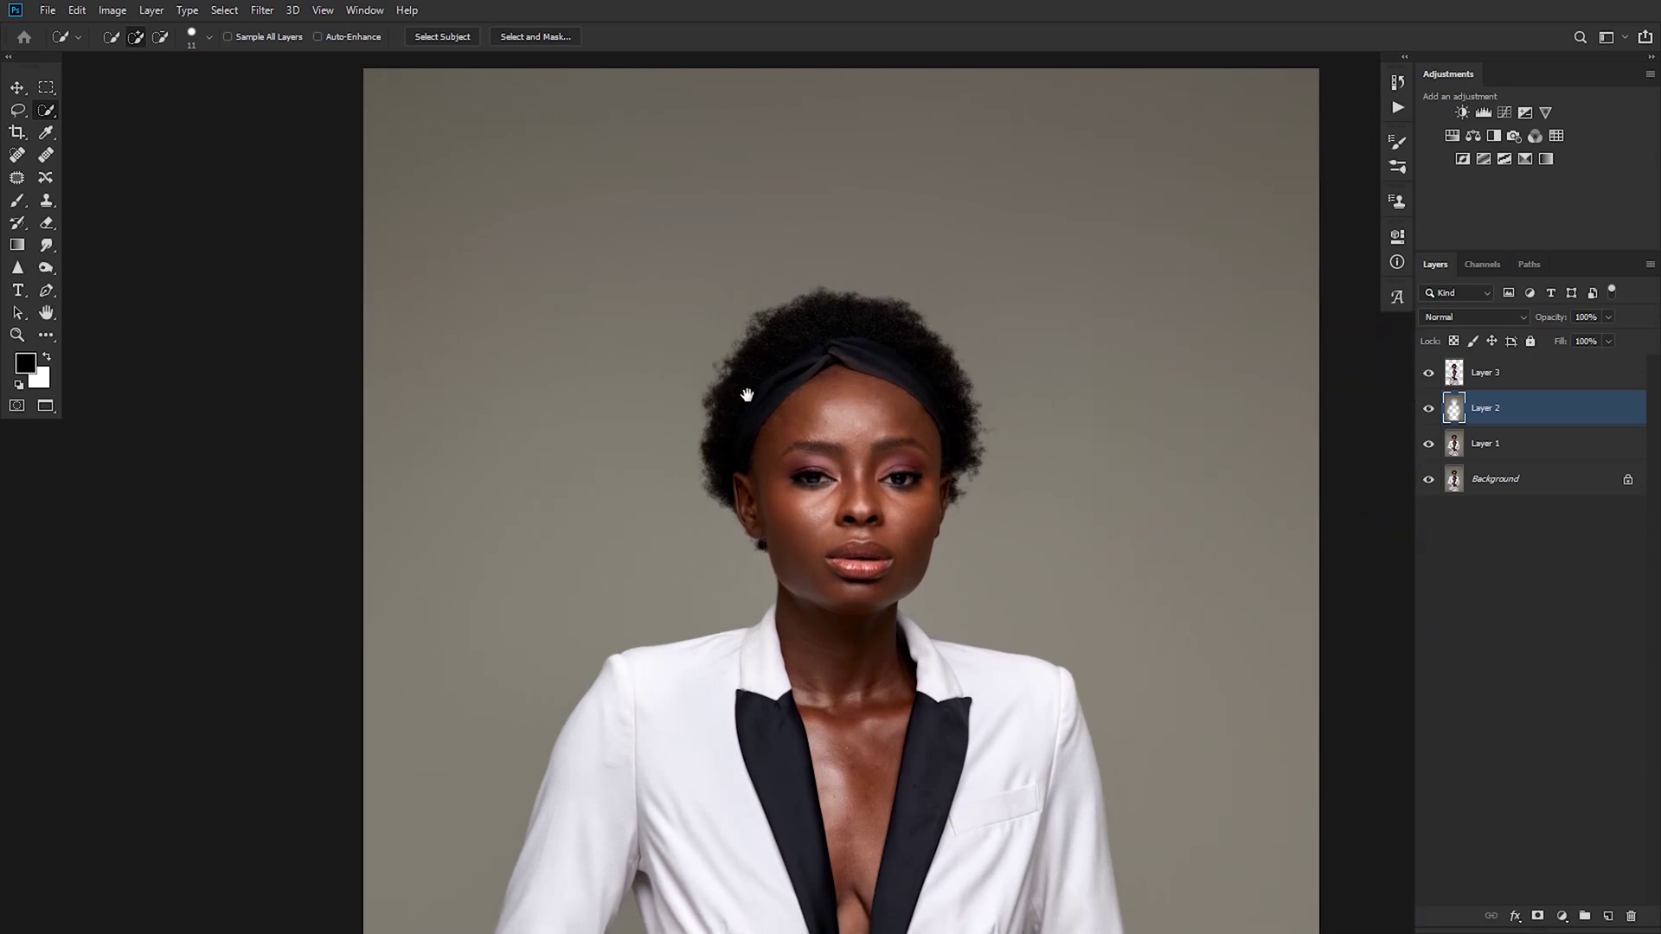
left_click_drag(817, 456, 775, 532)
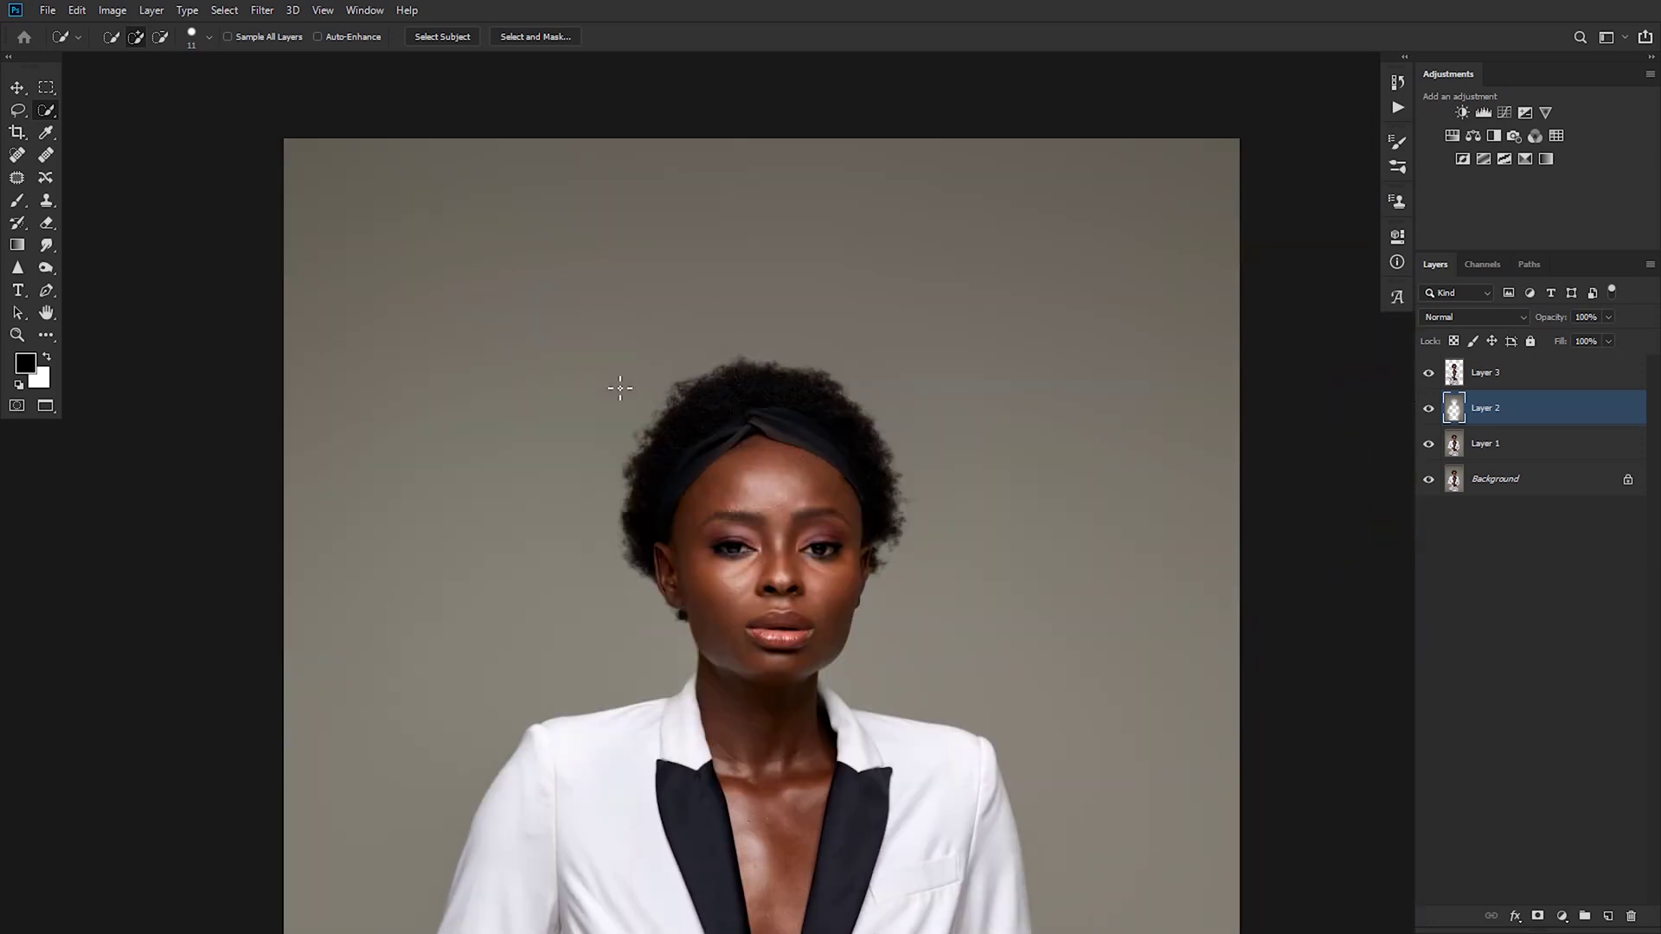
scroll(621, 388, "up", 2)
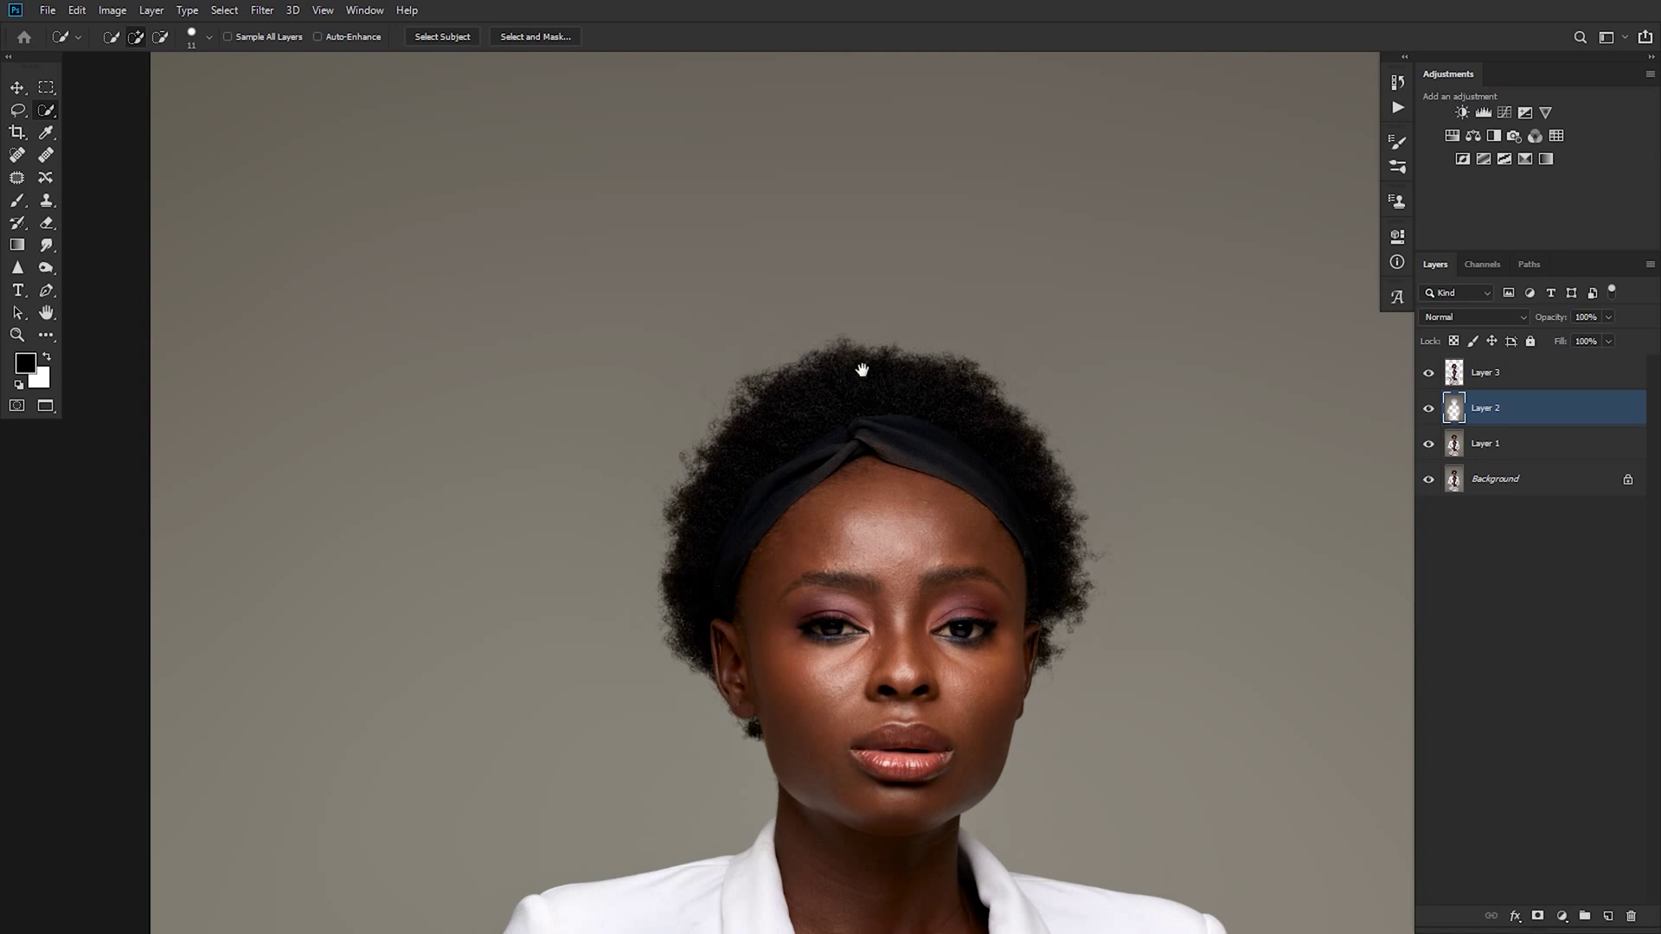
scroll(801, 408, "down", 3)
scroll(879, 311, "up", 5)
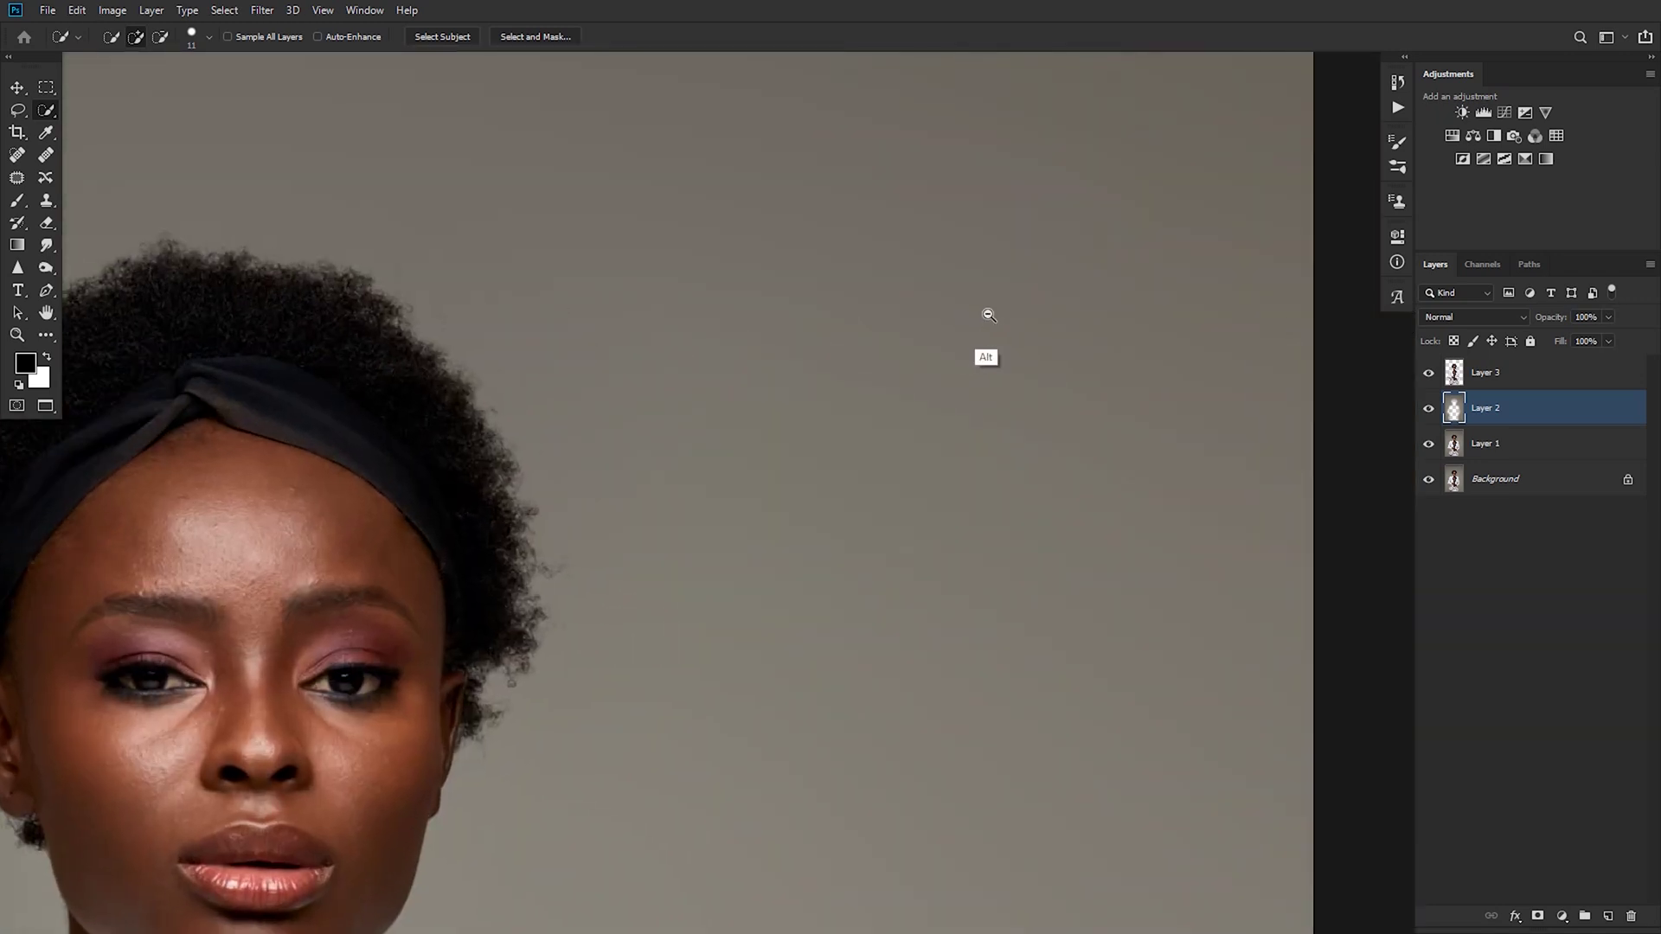
scroll(977, 315, "down", 2)
scroll(987, 318, "up", 1)
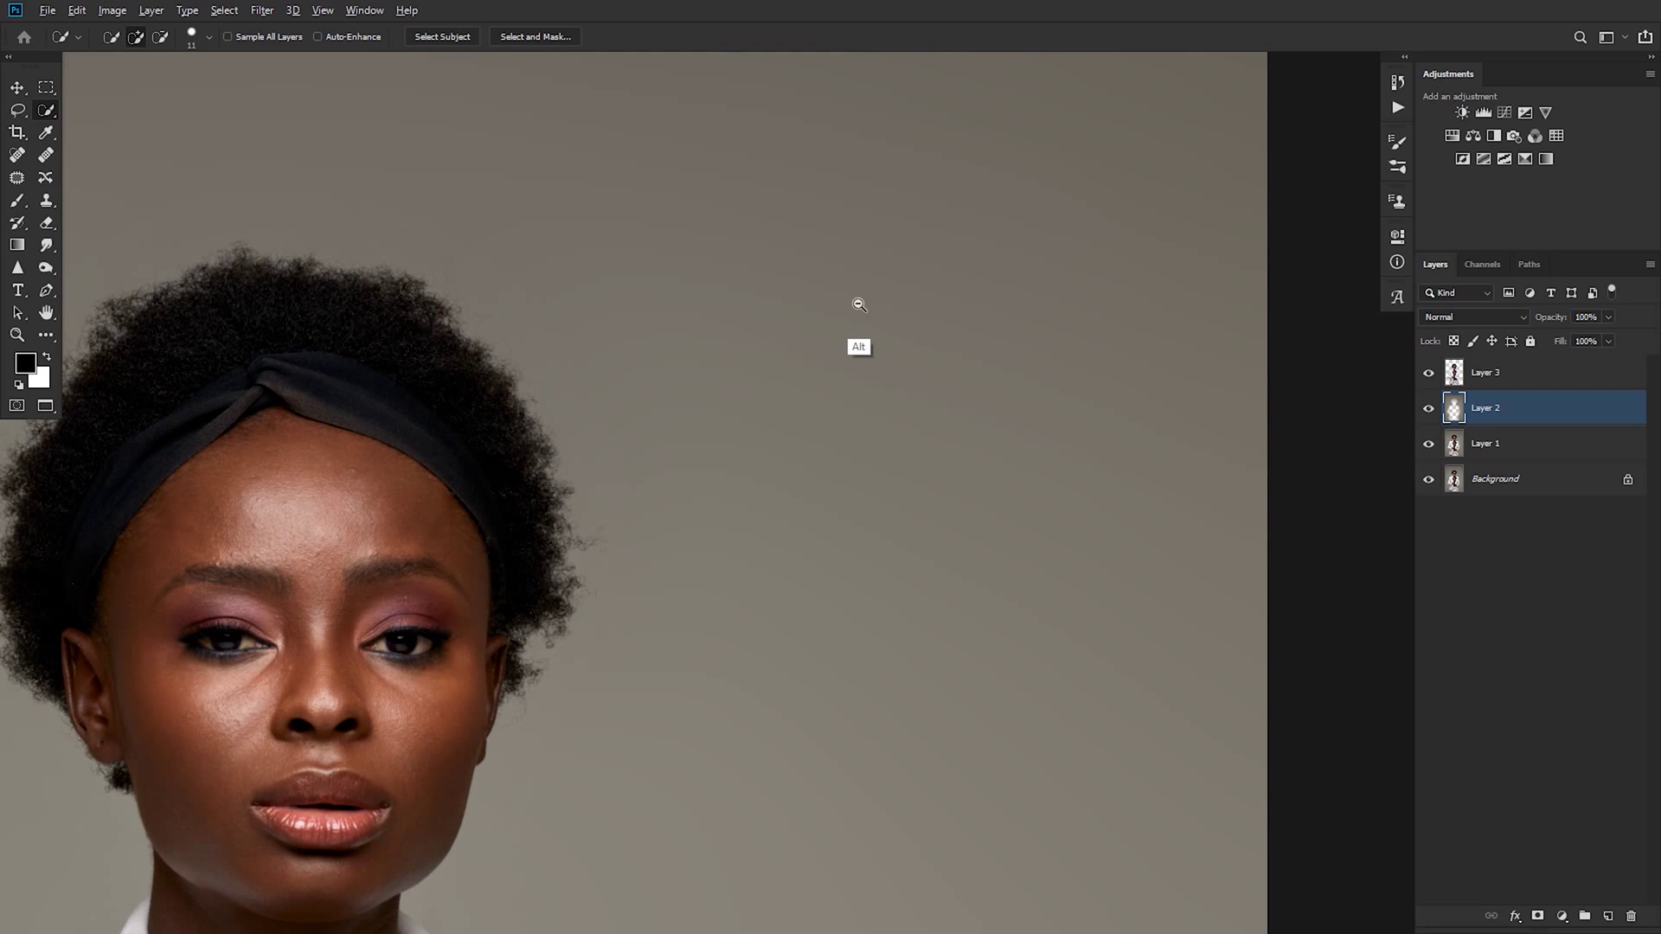
scroll(900, 306, "up", 1)
scroll(882, 297, "down", 3)
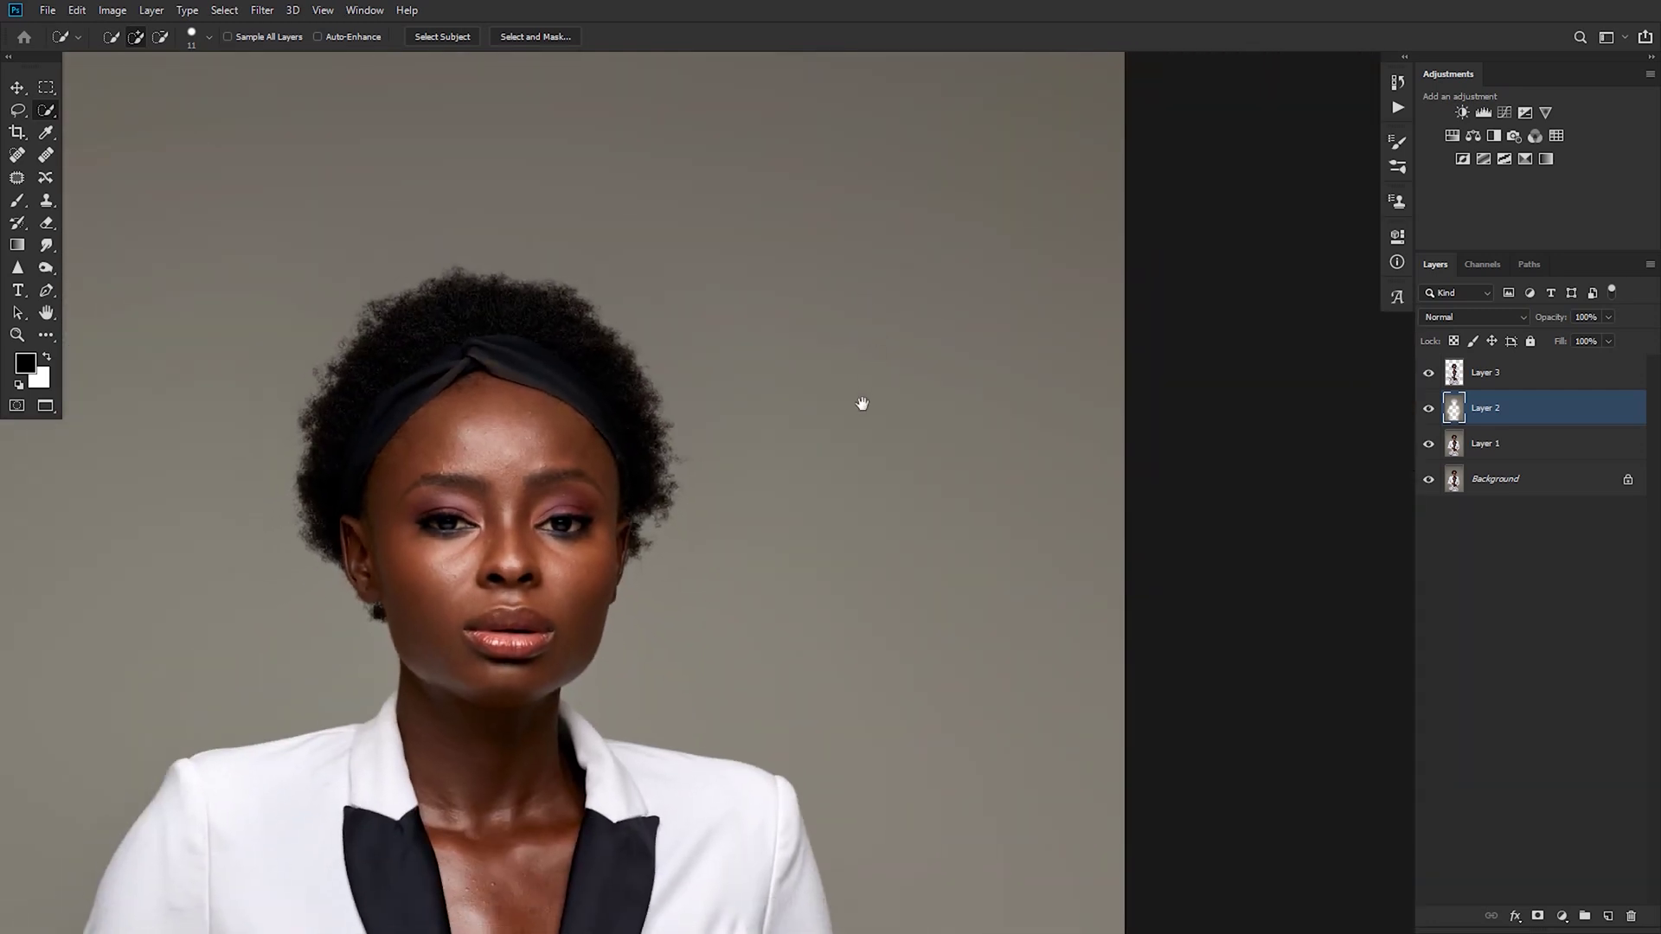
scroll(860, 260, "down", 3)
scroll(719, 334, "down", 2)
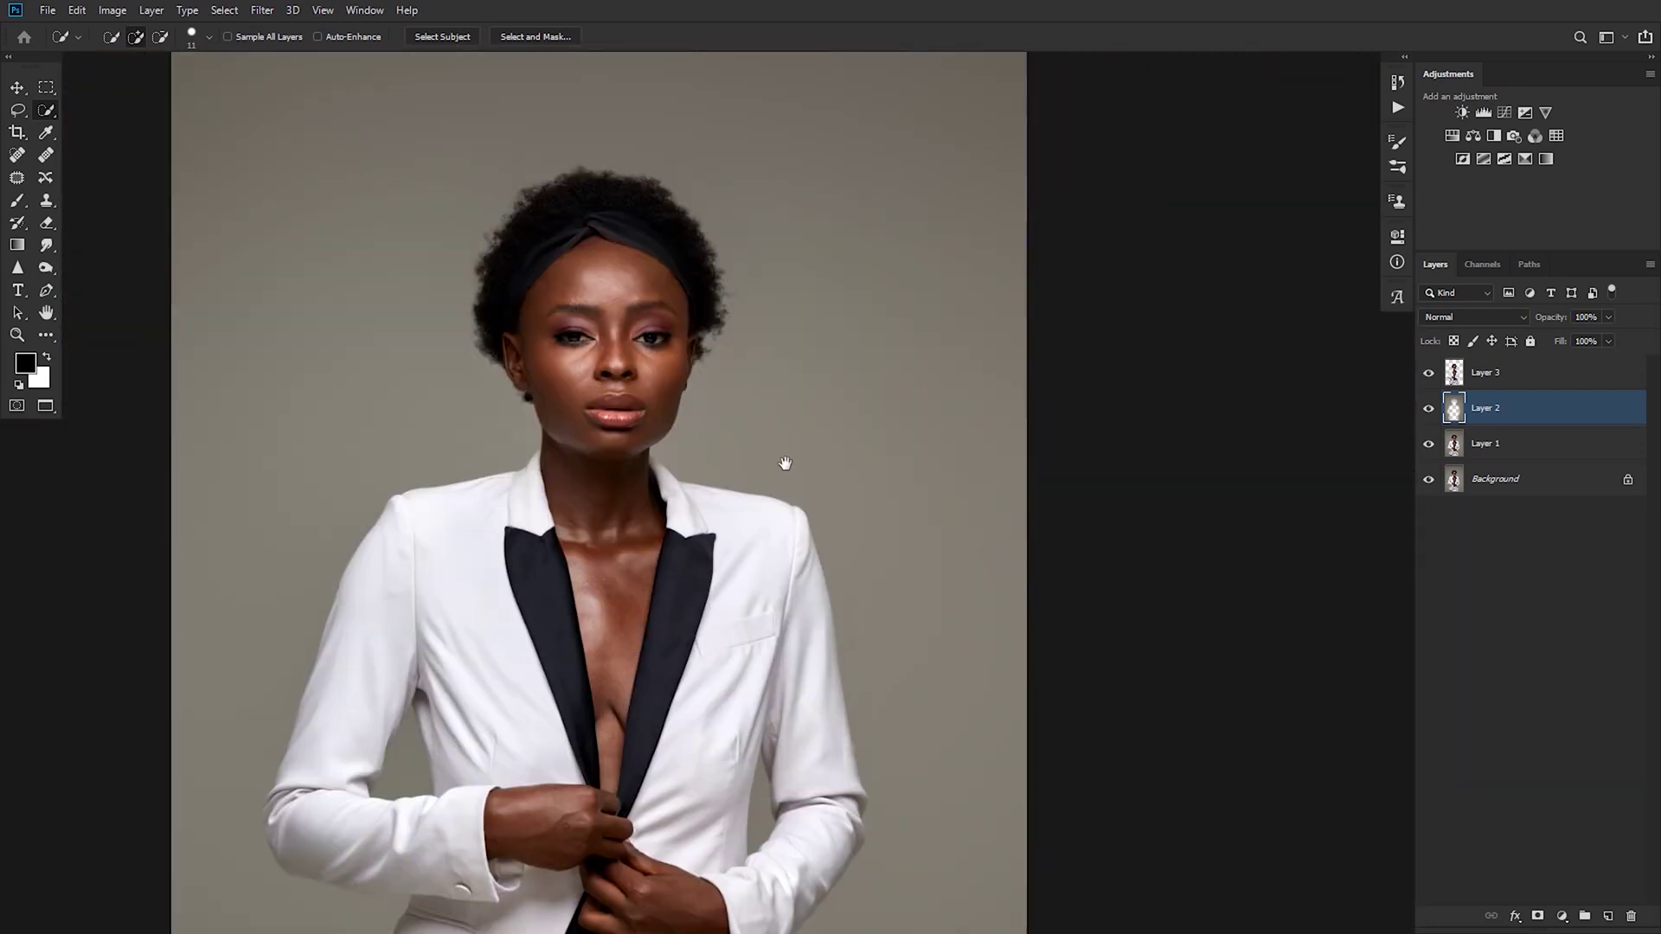
scroll(809, 390, "up", 2)
scroll(616, 386, "up", 3)
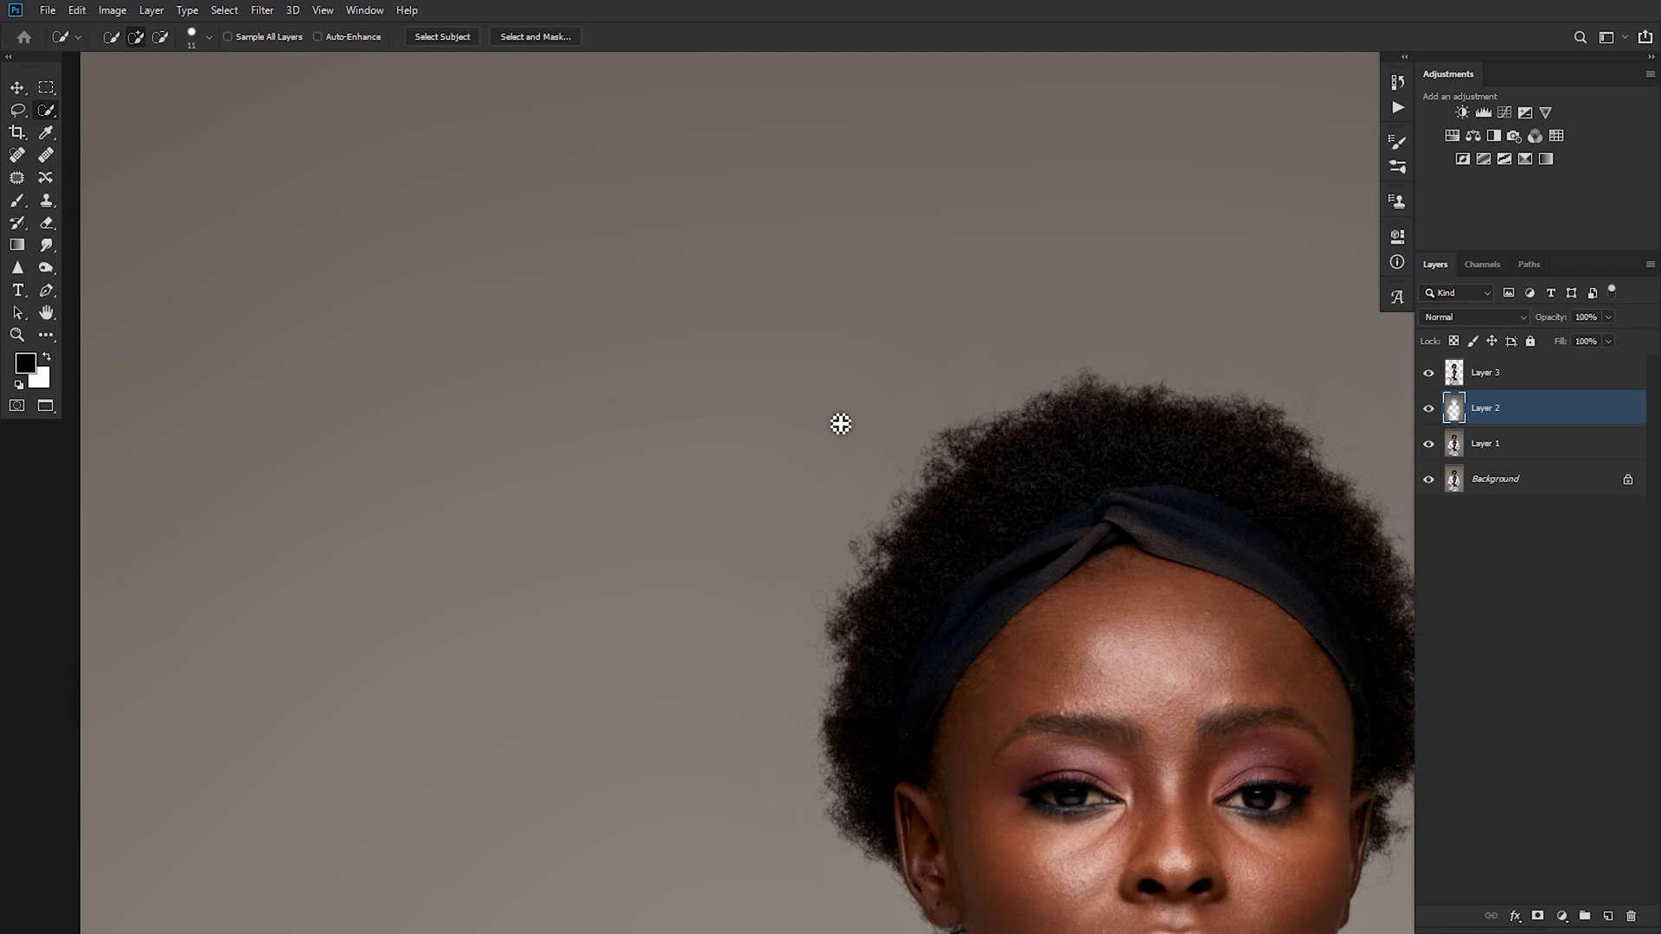
left_click_drag(740, 525, 664, 519)
left_click_drag(721, 454, 652, 332)
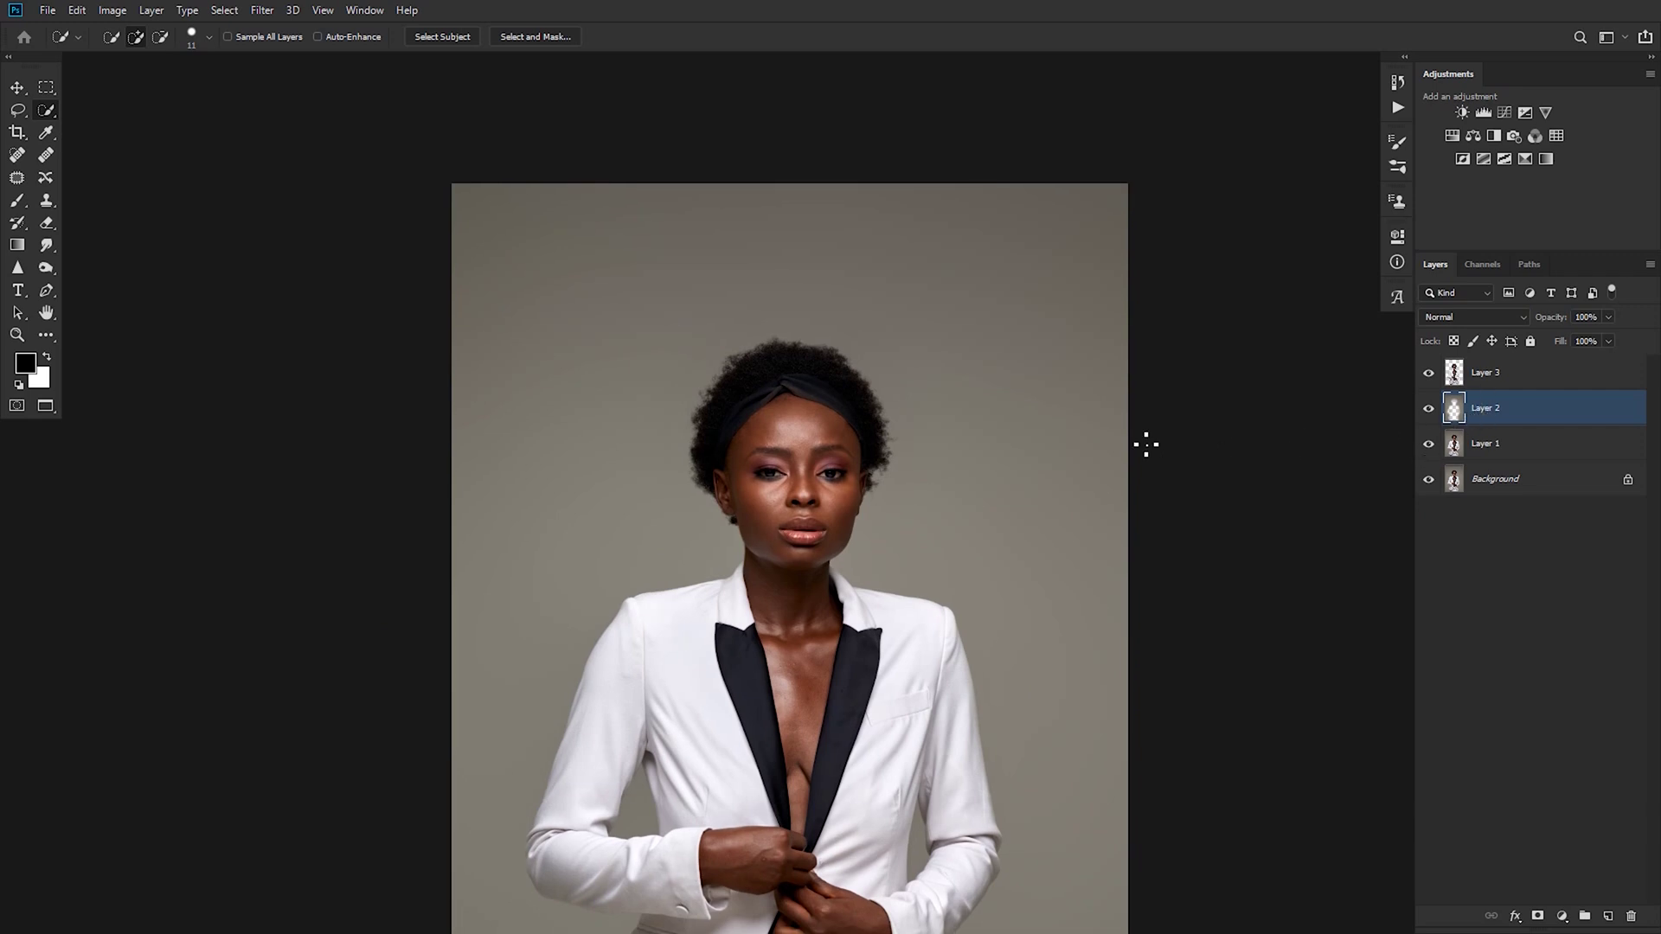
- Start the Add Noise filter on the backdrop Layer 2 and set the amount to 1.1%
left_click(263, 10)
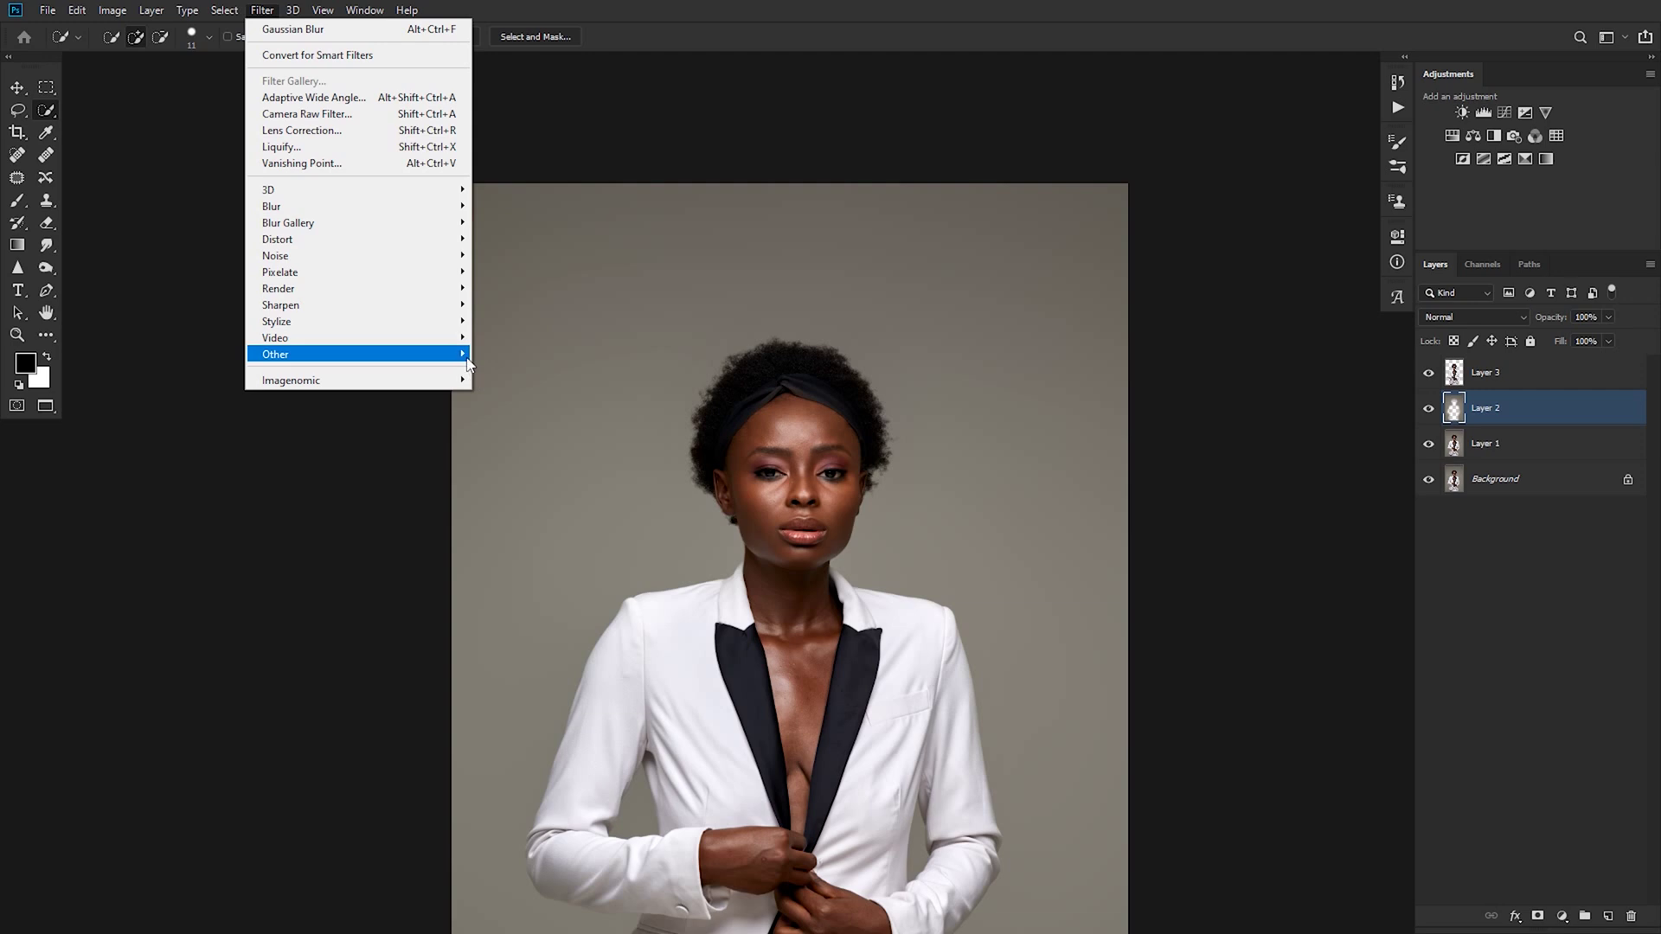
mouse_move(428, 257)
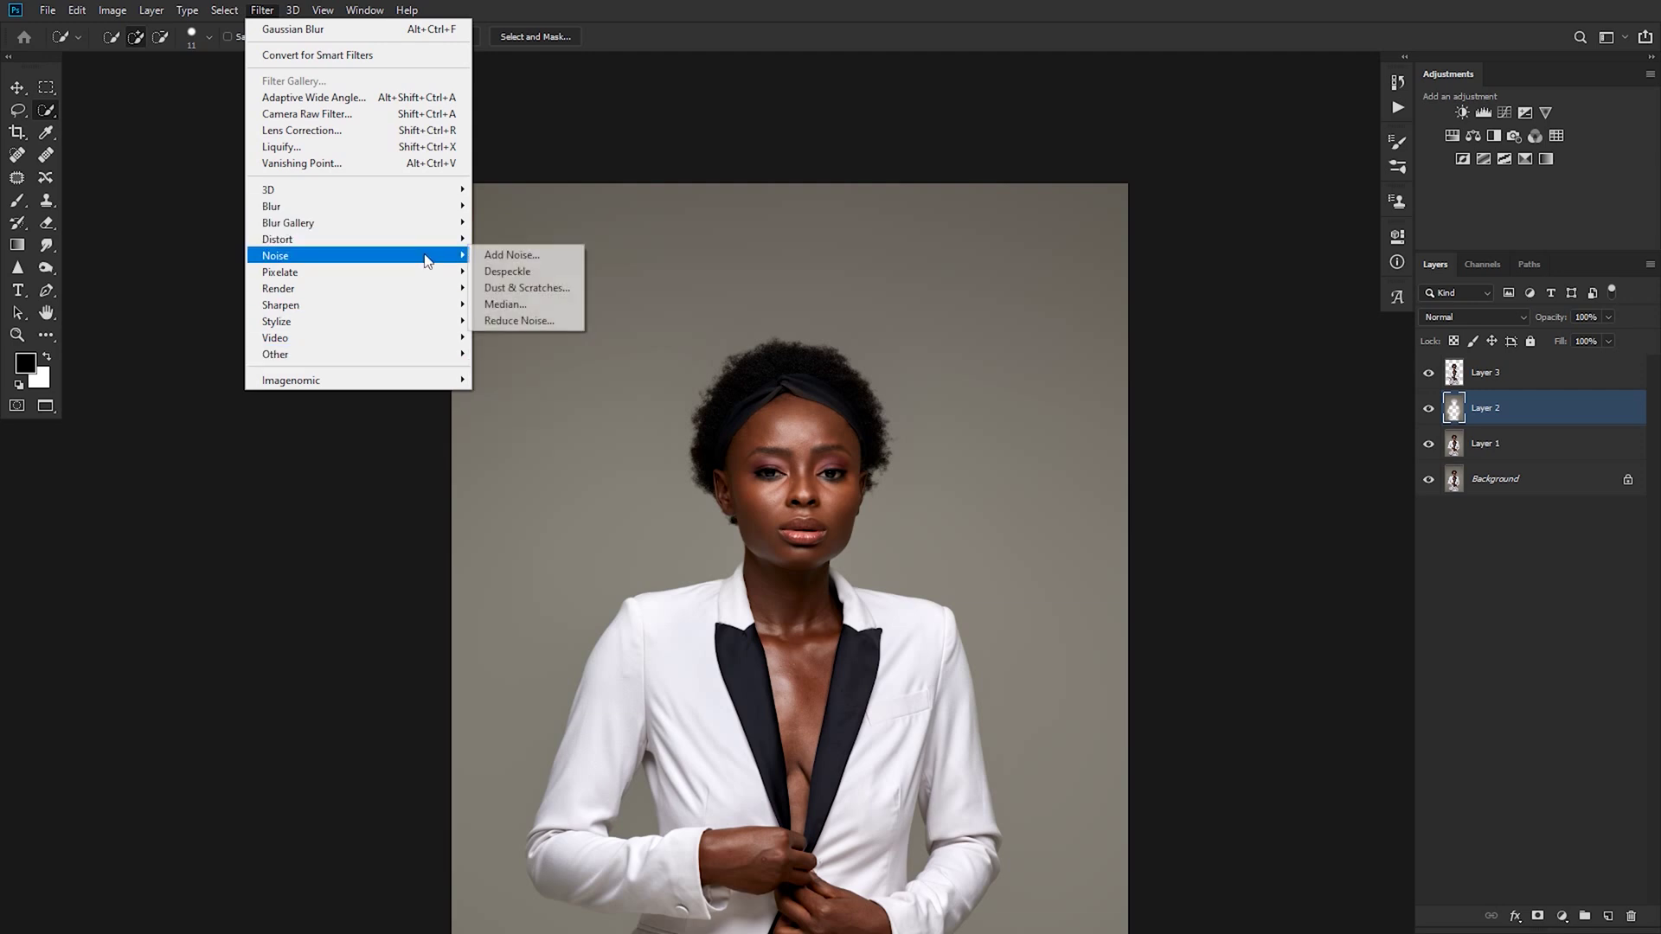
left_click(500, 257)
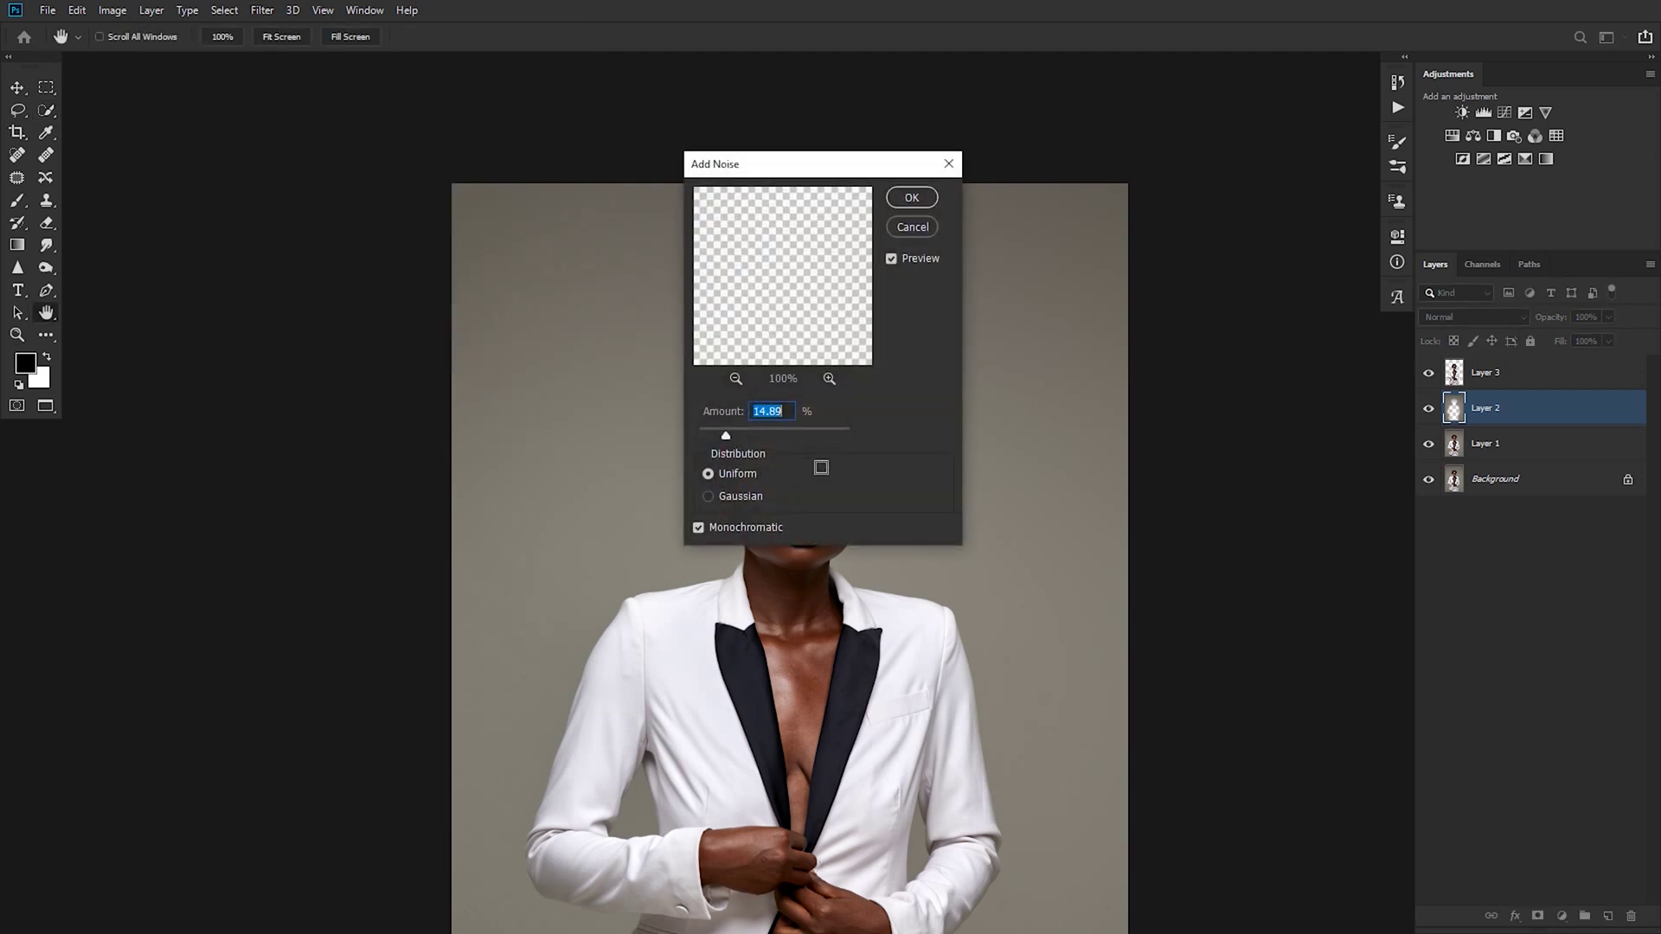
type("1.1")
- Check the uniform, monochromatic noise preview close up on the backdrop, apply the noise and inspect the result
scroll(530, 327, "up", 3)
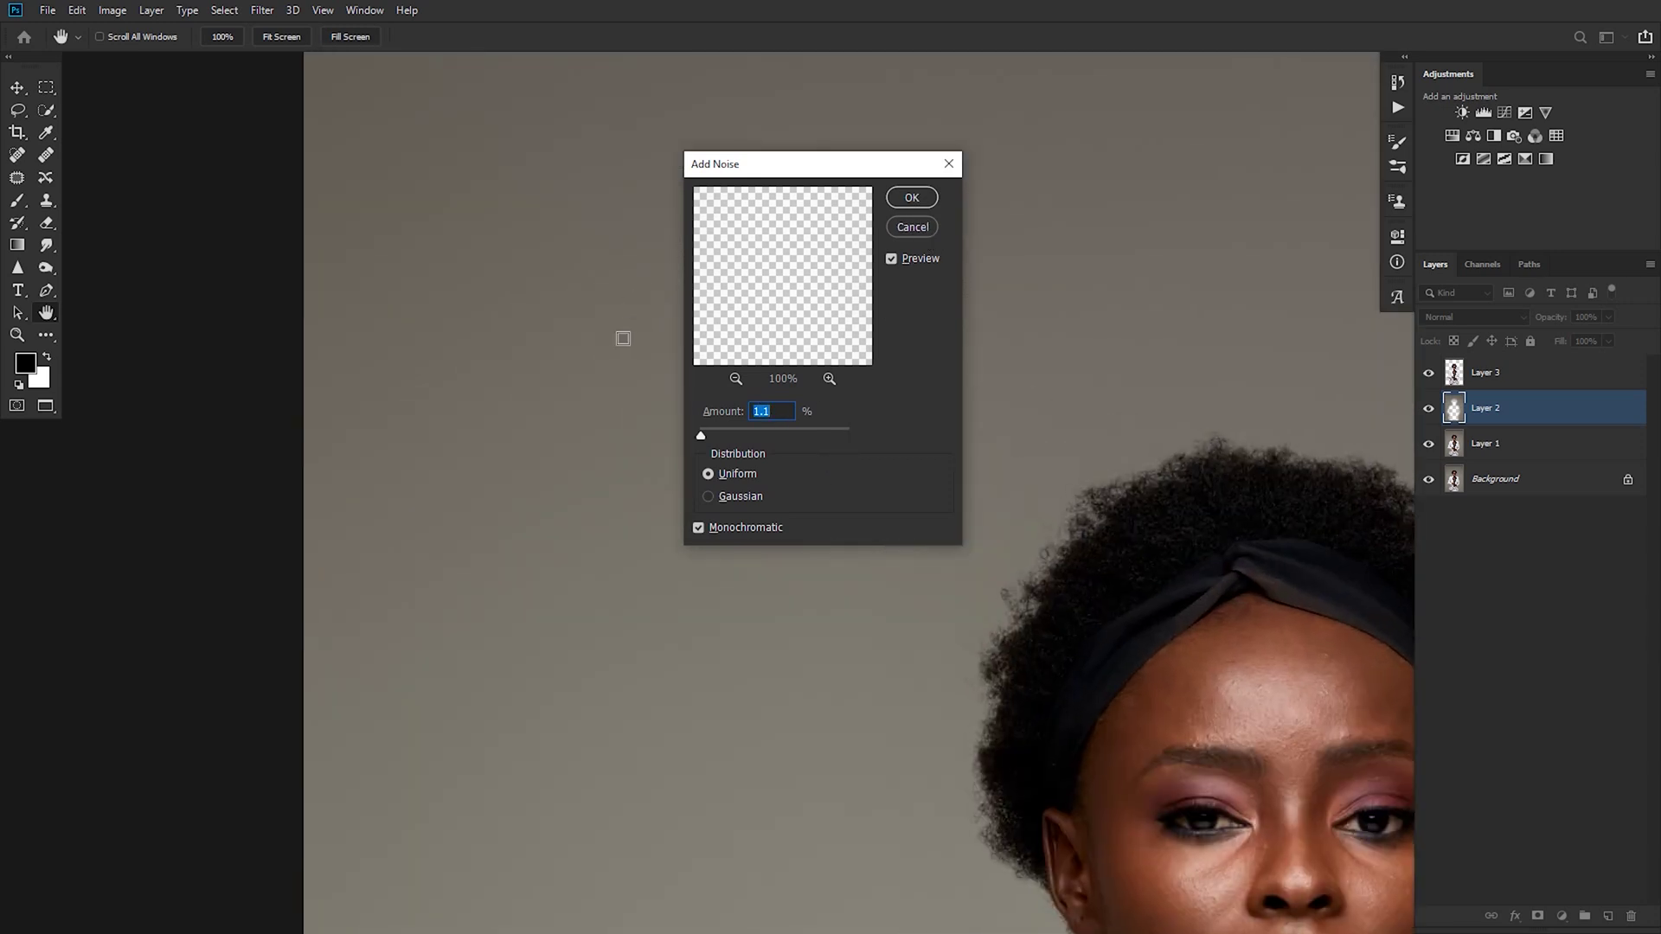
scroll(559, 360, "down", 3)
scroll(513, 348, "up", 2)
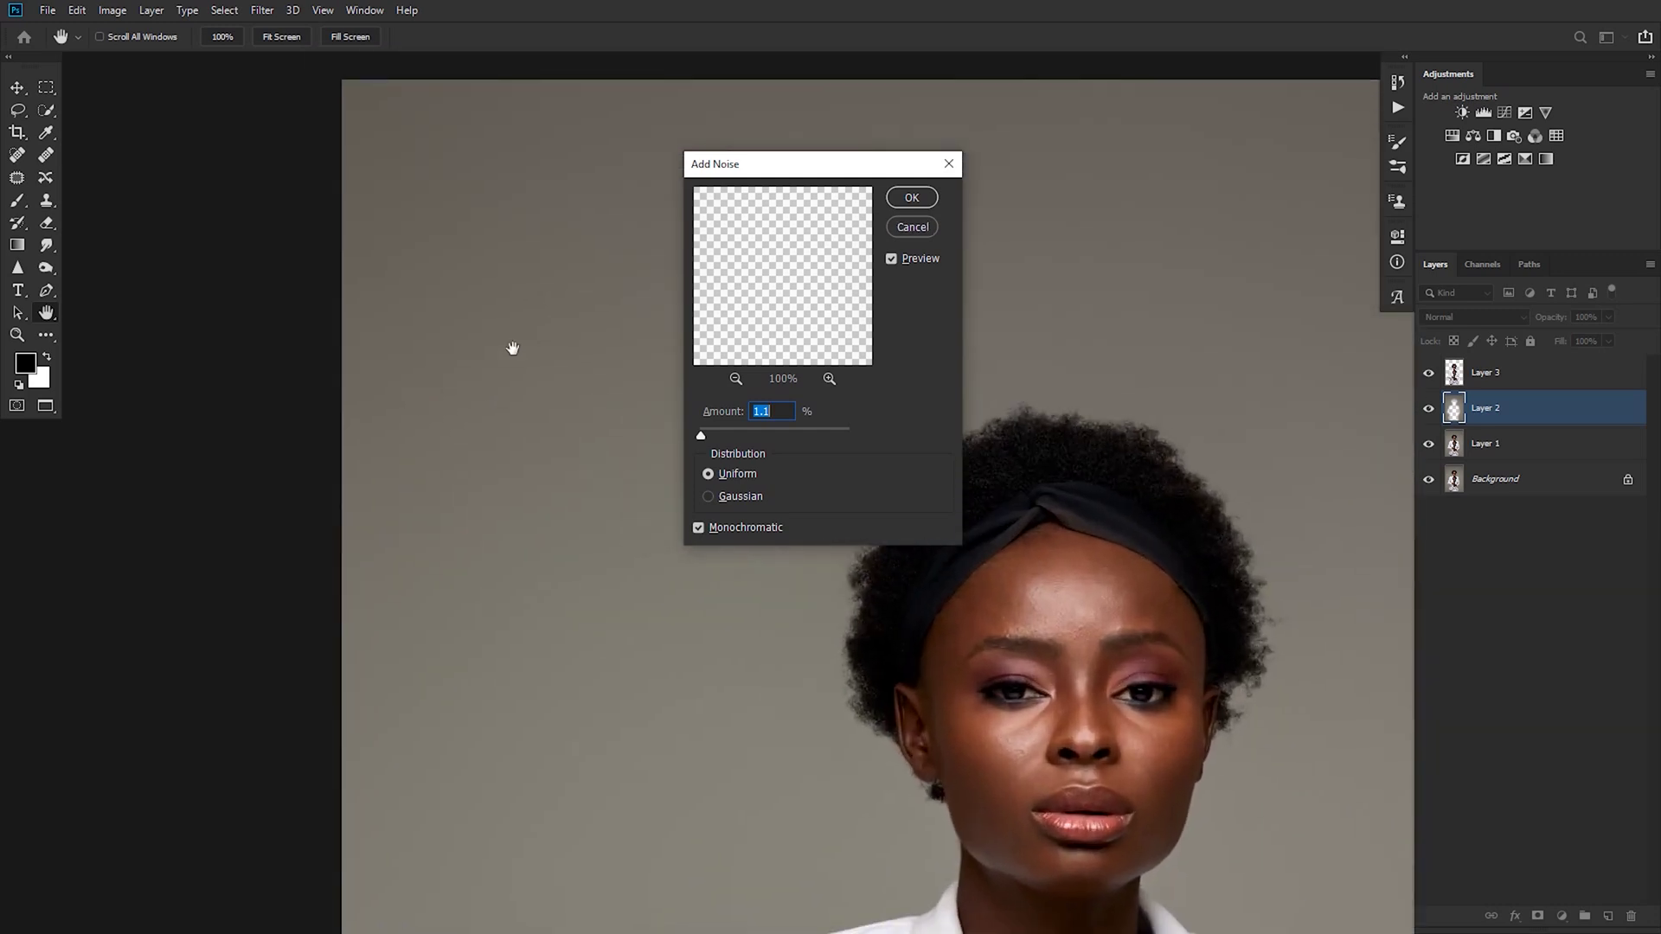
left_click_drag(513, 348, 441, 334)
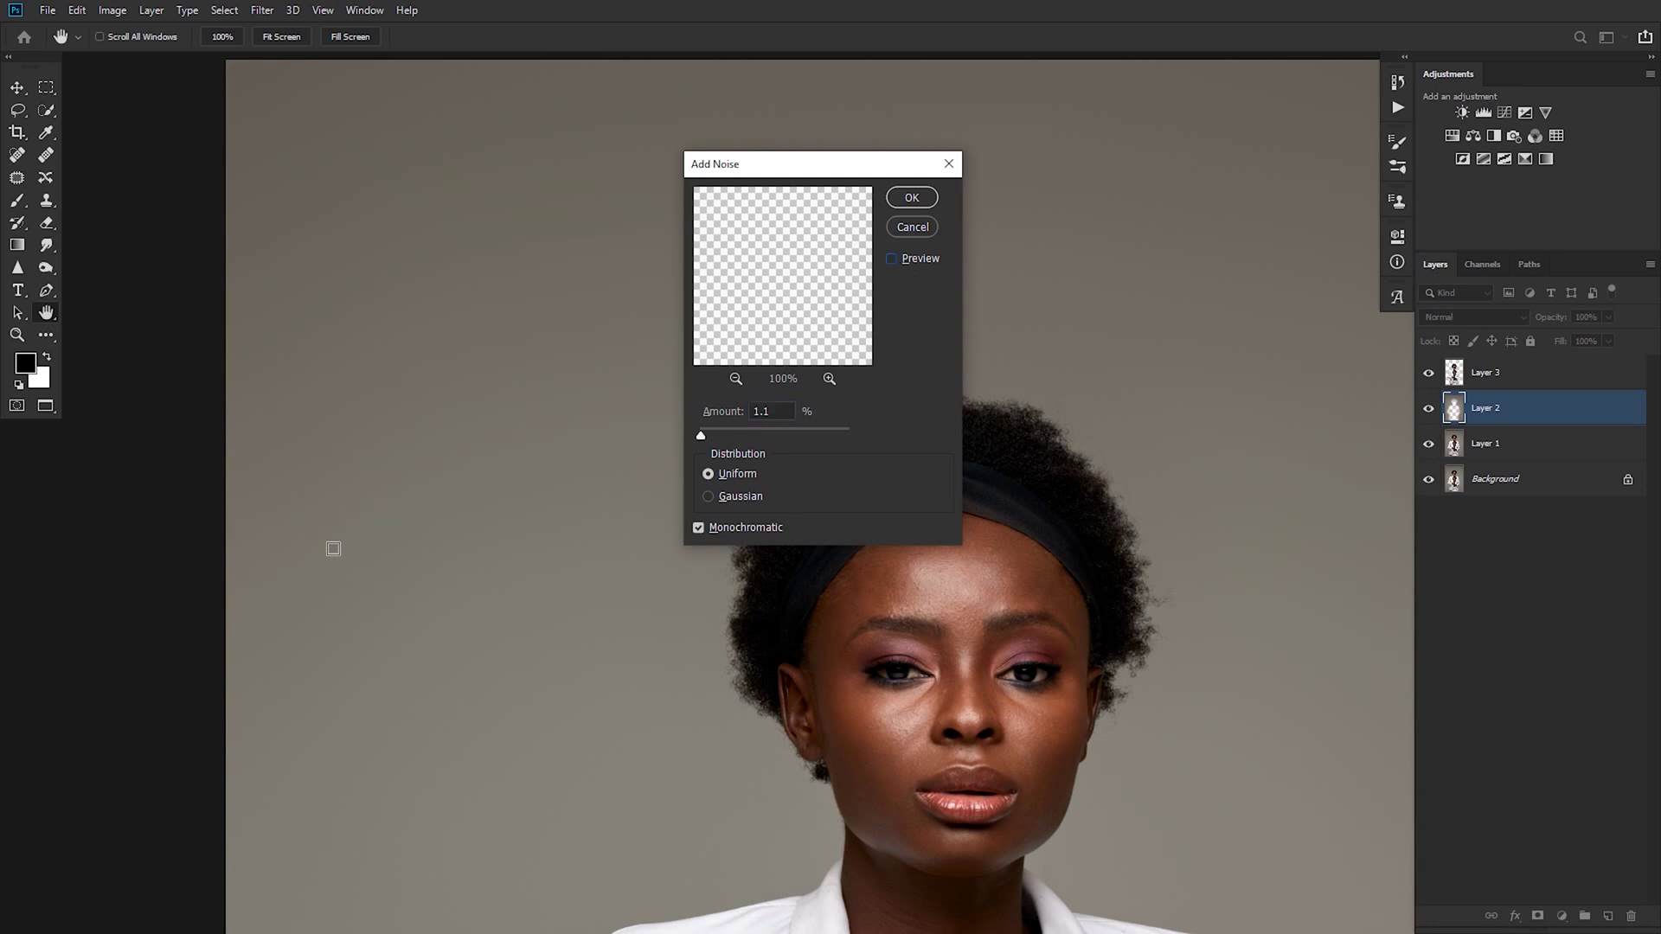
left_click(892, 258)
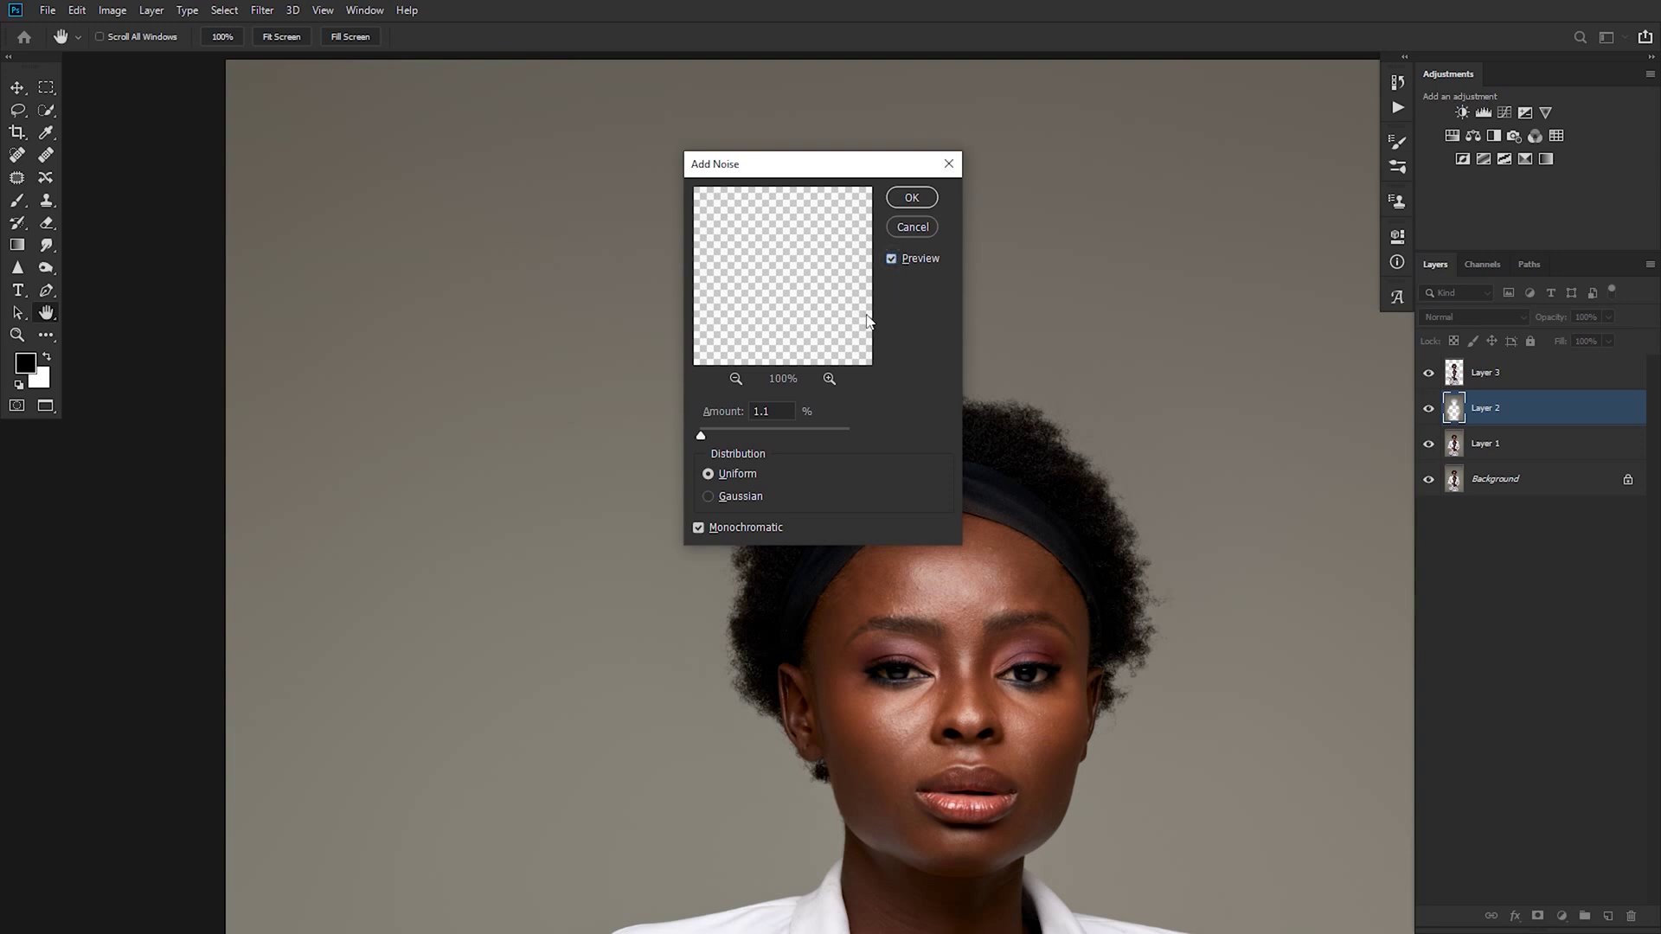
left_click(913, 201)
key("w")
scroll(828, 427, "down", 2)
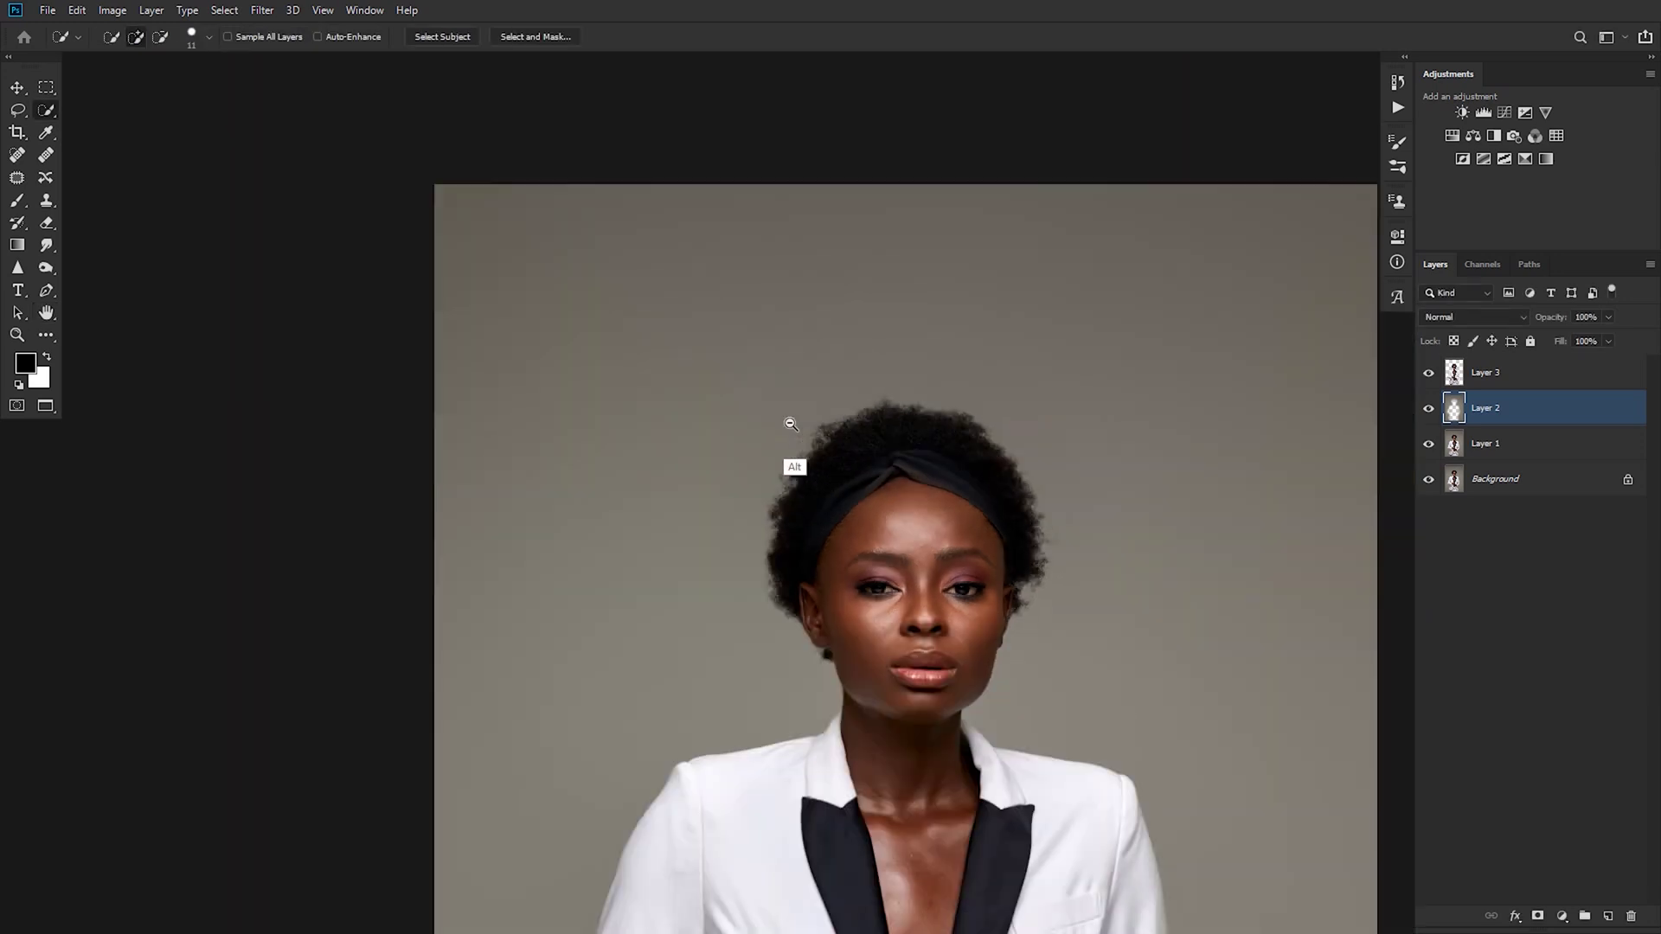
left_click_drag(815, 477, 732, 359)
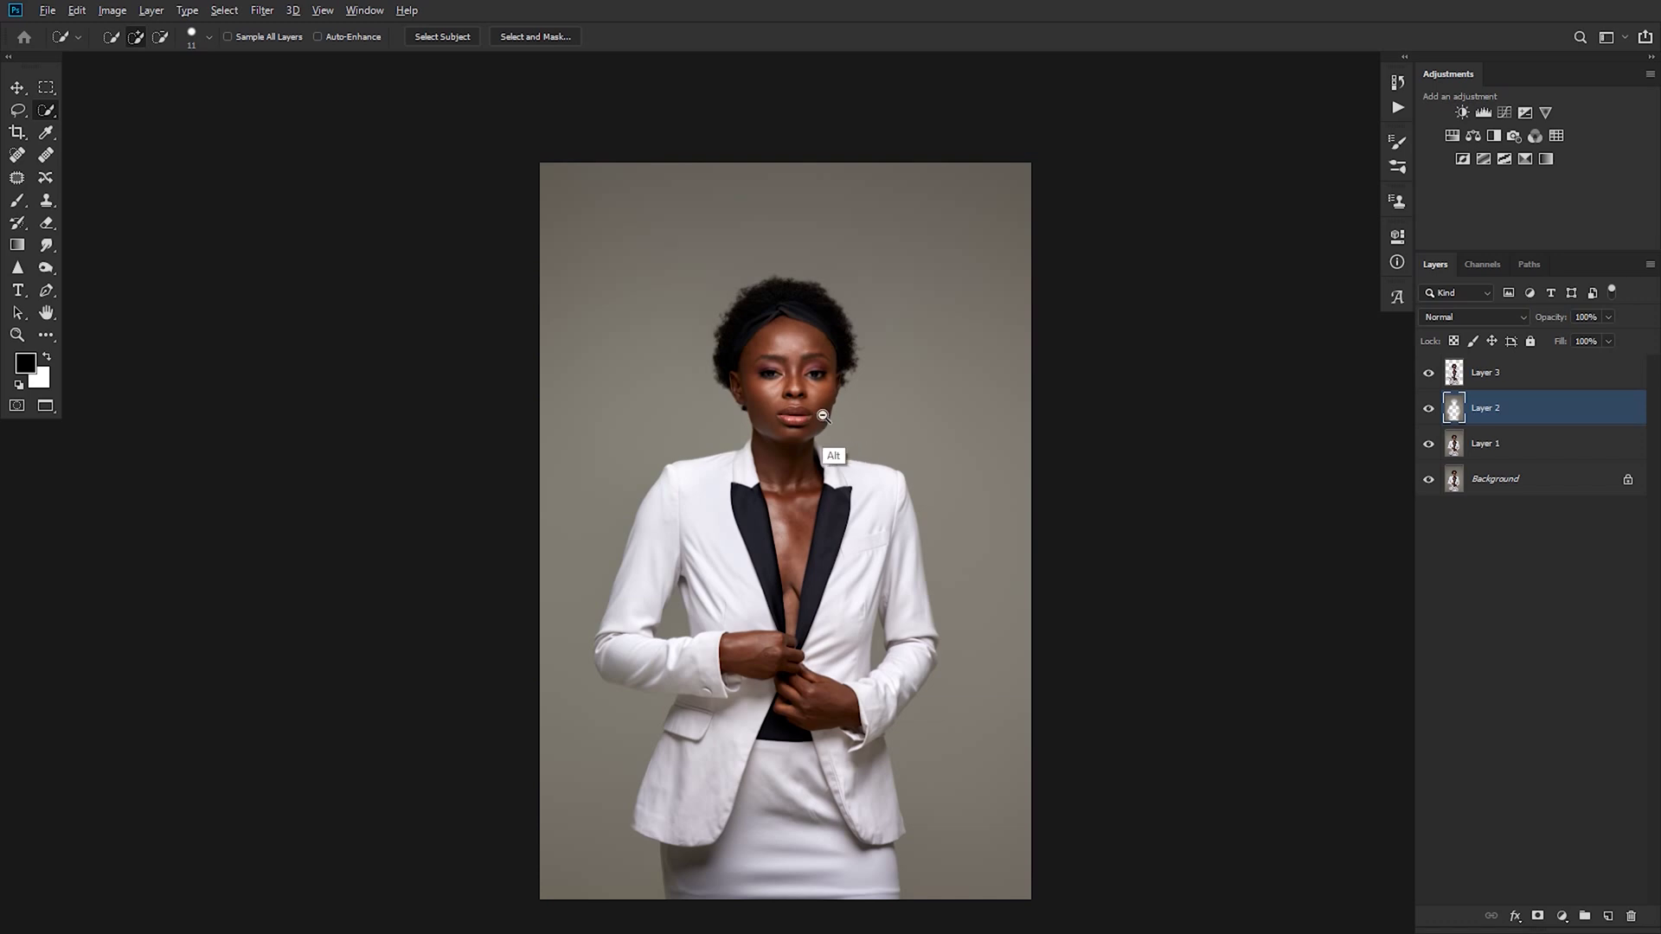
scroll(822, 418, "down", 1)
scroll(822, 418, "up", 5)
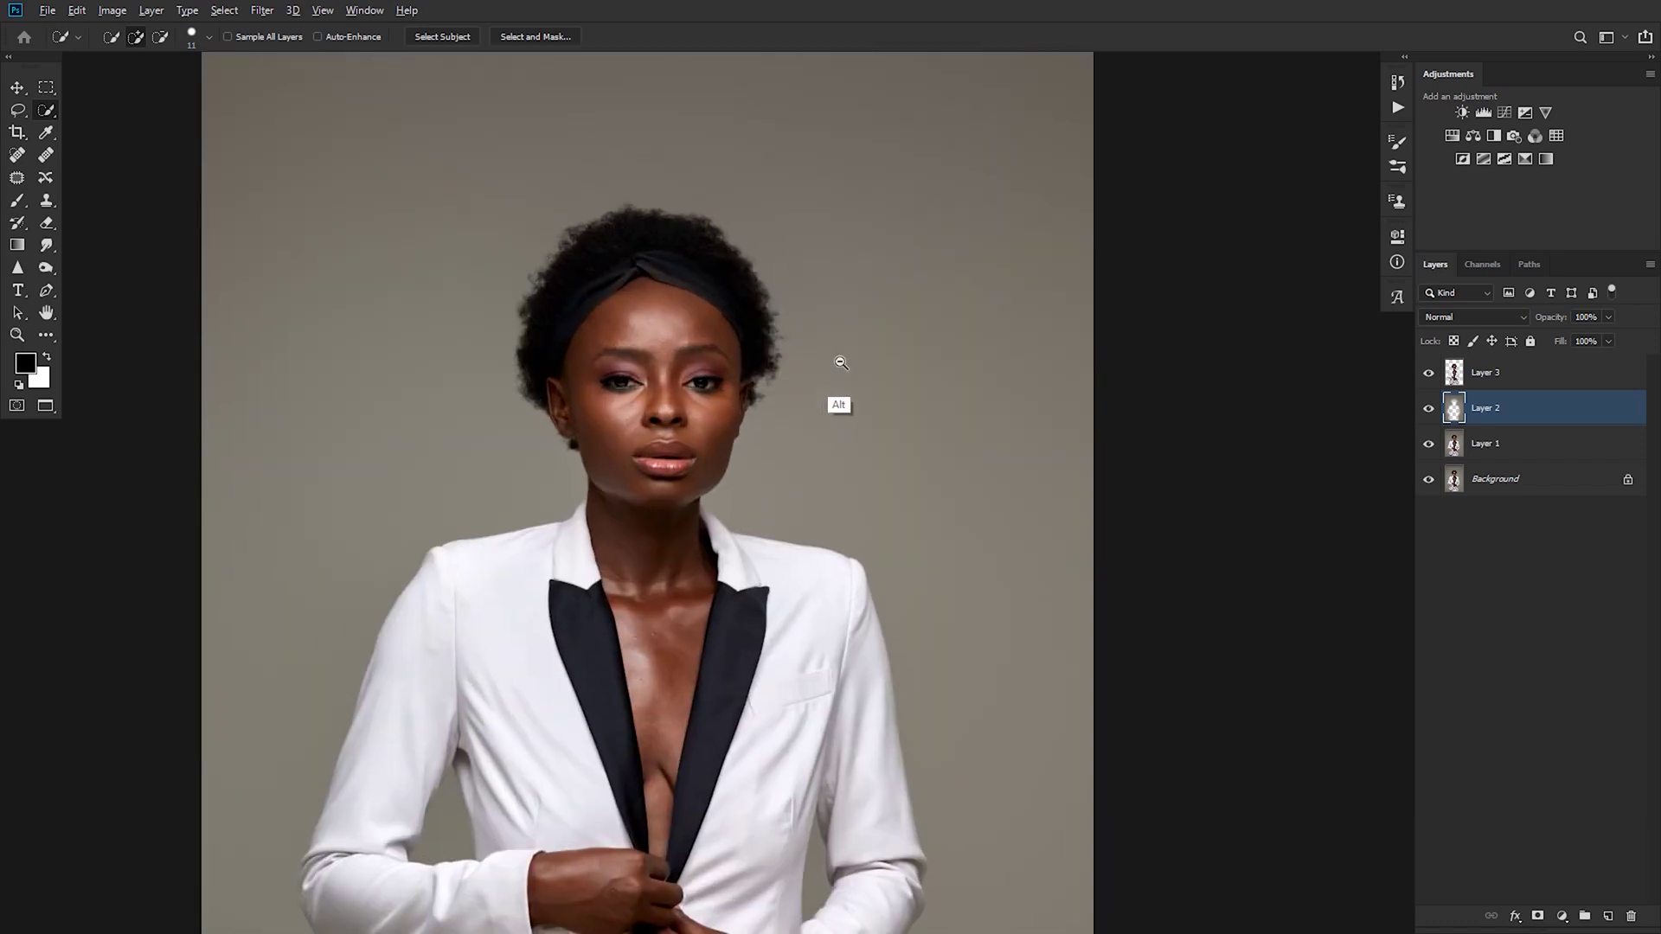
- Compare the backdrop with and without Layer 2, both at full view and close up around the woman's right sleeve
scroll(865, 365, "down", 3)
scroll(790, 363, "up", 1)
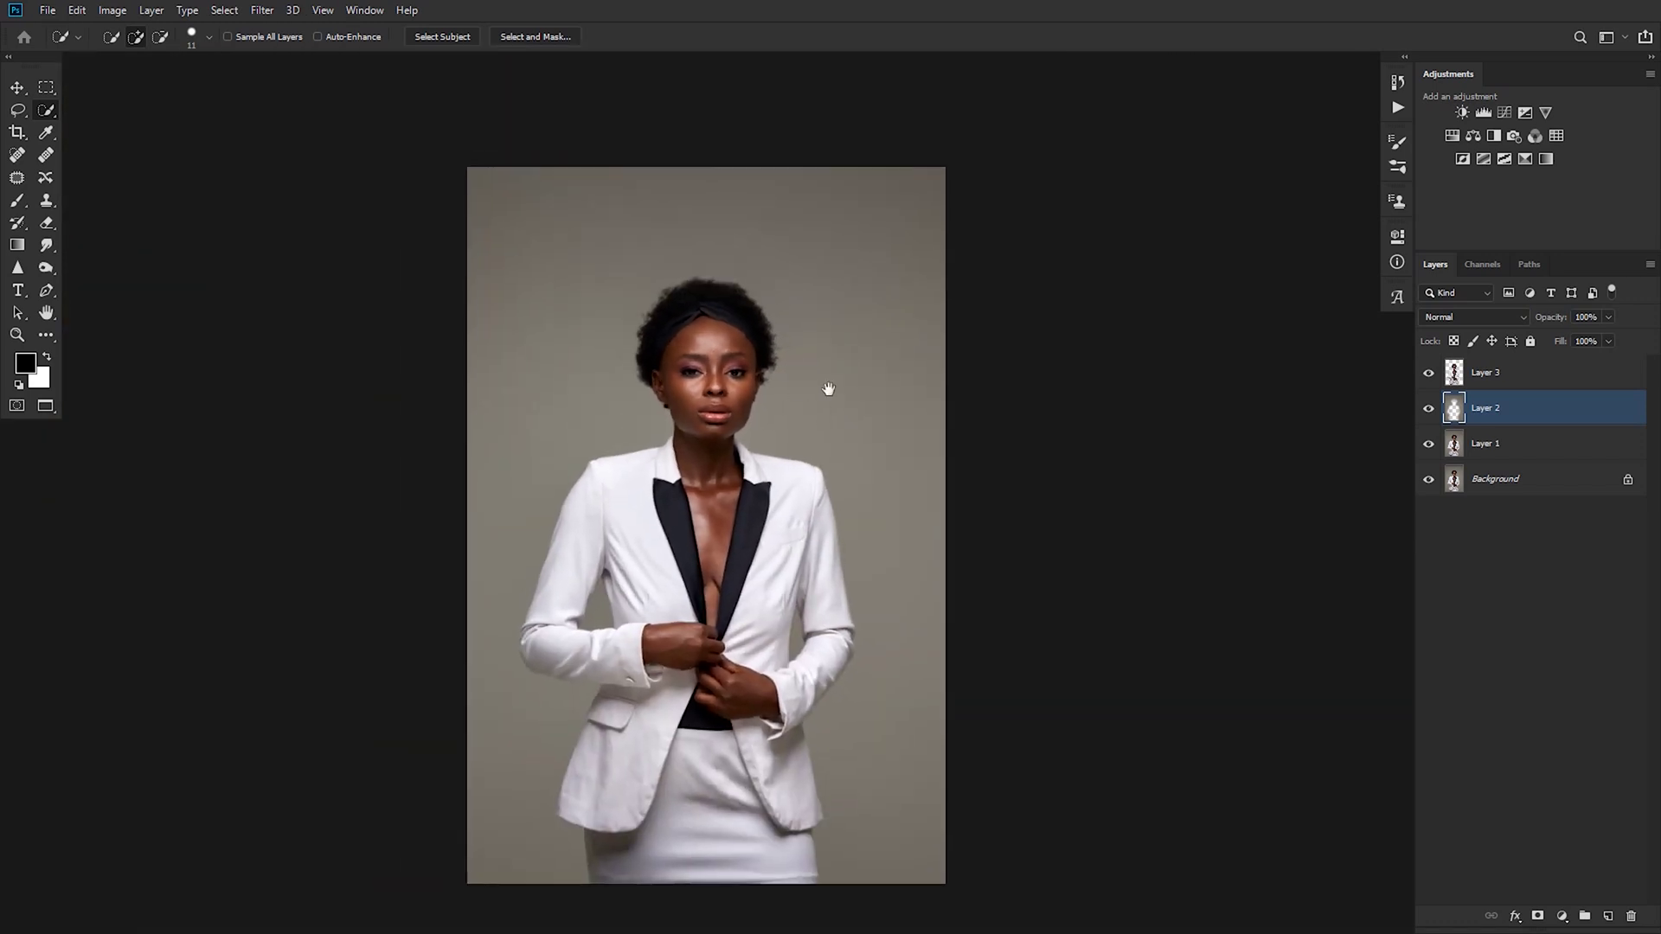
left_click_drag(830, 386, 798, 330)
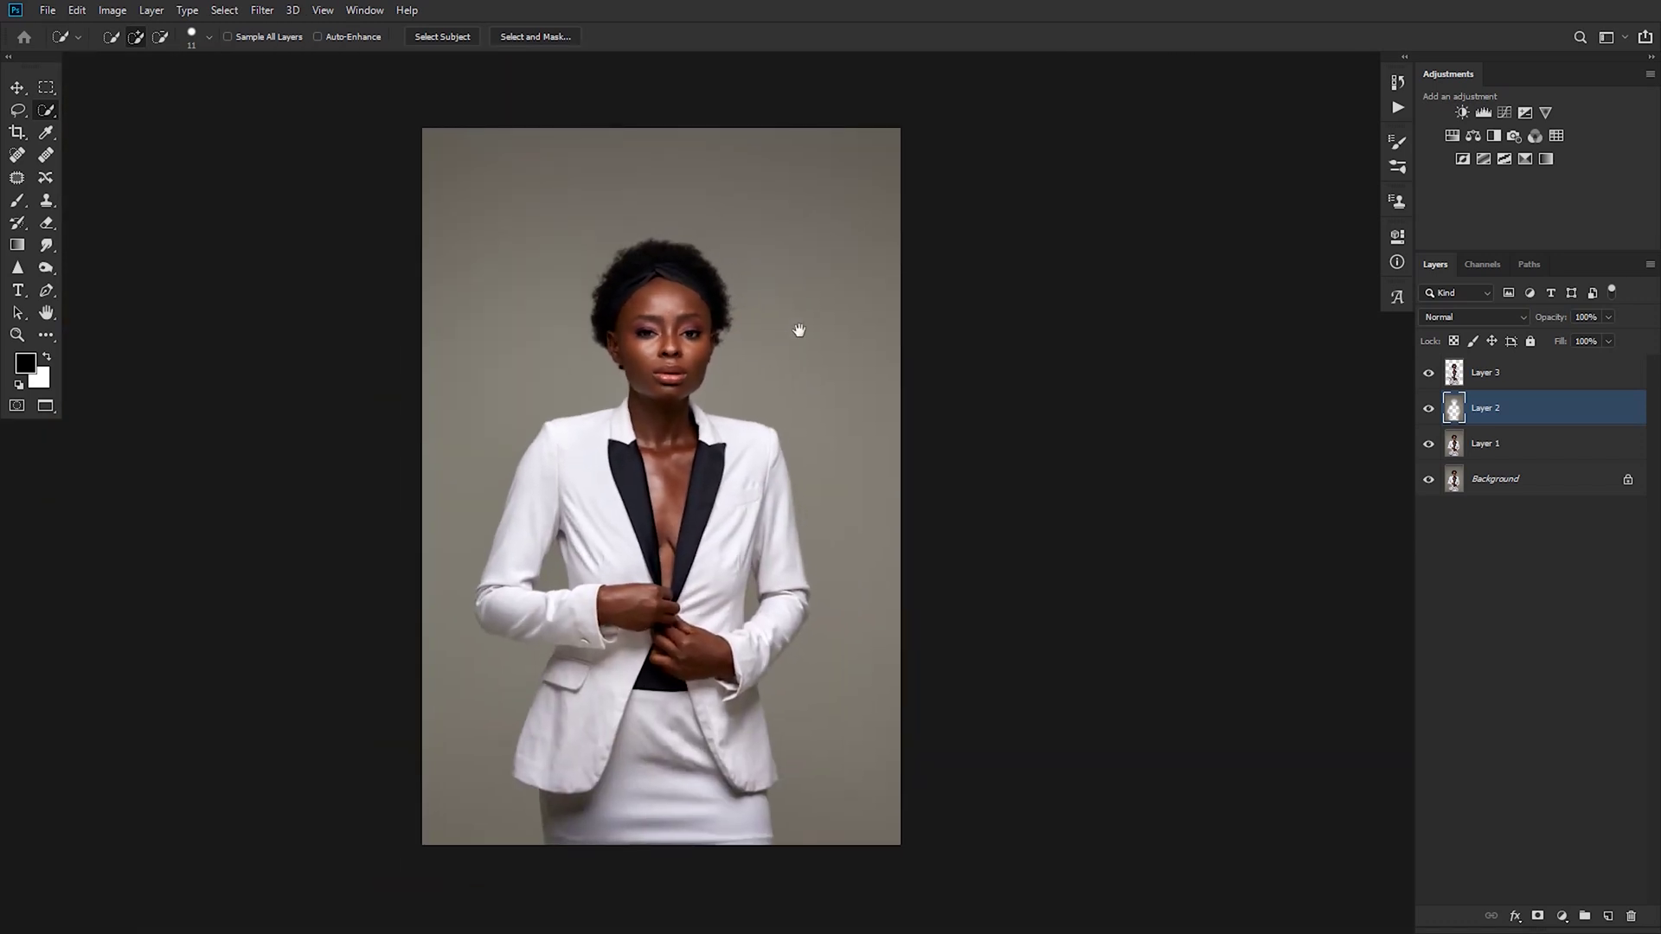
left_click(1429, 409)
left_click(1428, 409)
left_click(1428, 409)
left_click(1429, 409)
scroll(563, 568, "up", 6)
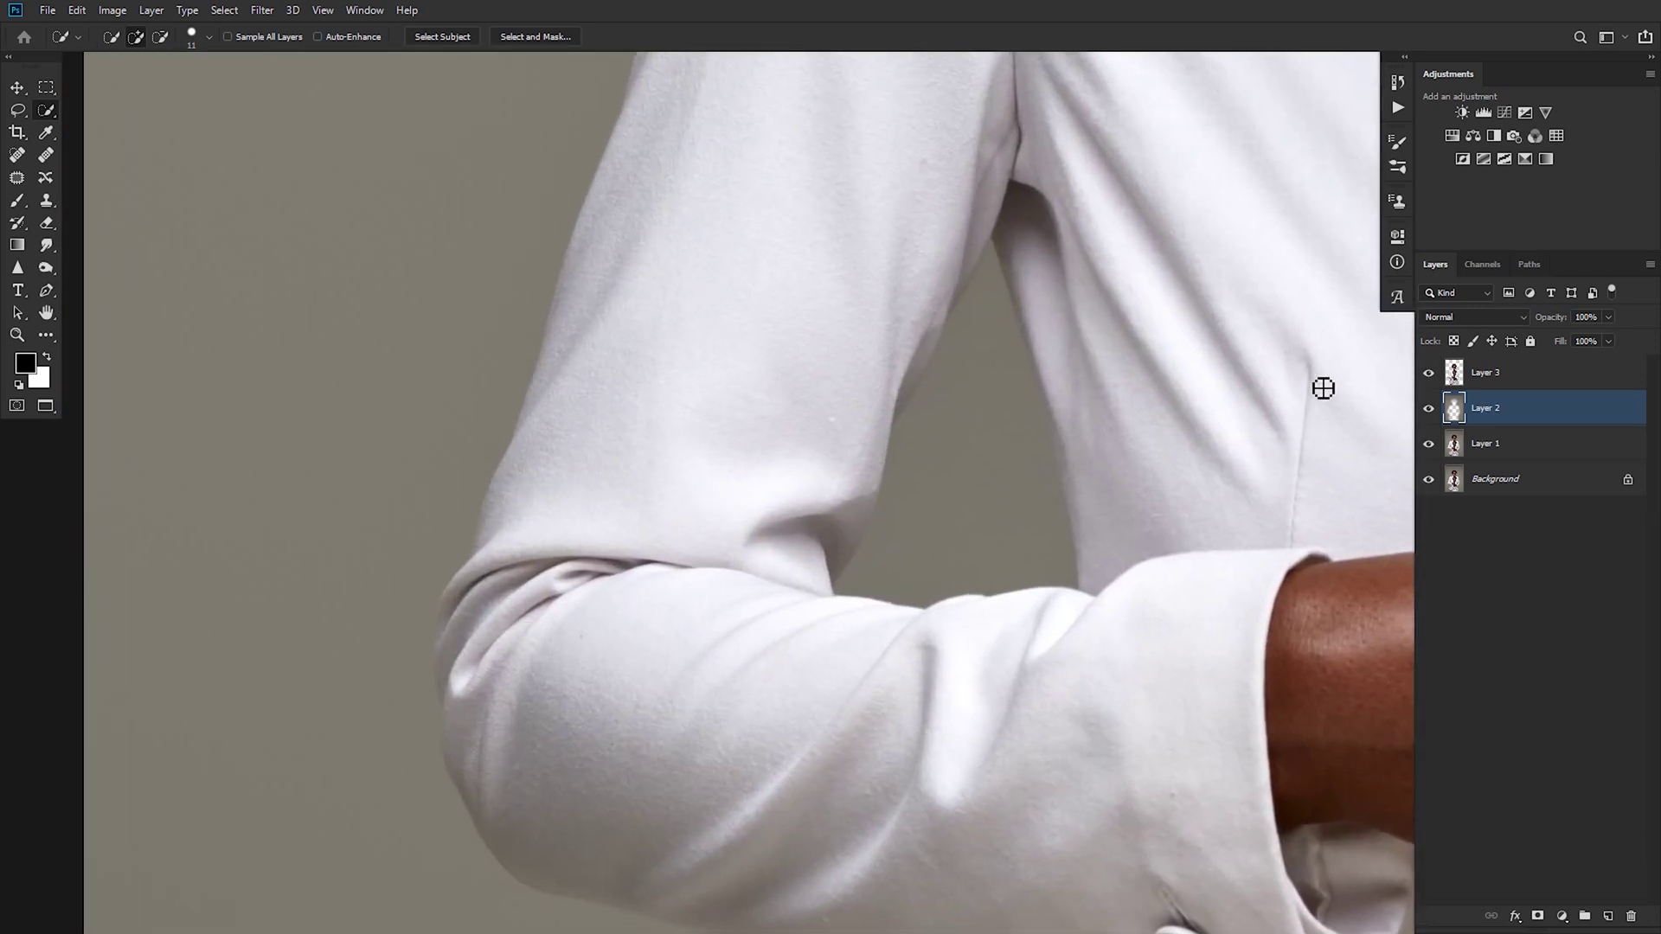
left_click(1429, 409)
left_click(1428, 410)
left_click(1428, 410)
- Add a layer mask to Layer 2, paint it black along the woman's right sleeve with a 100% flow Brush, and check the edge
left_click(1538, 915)
key("b")
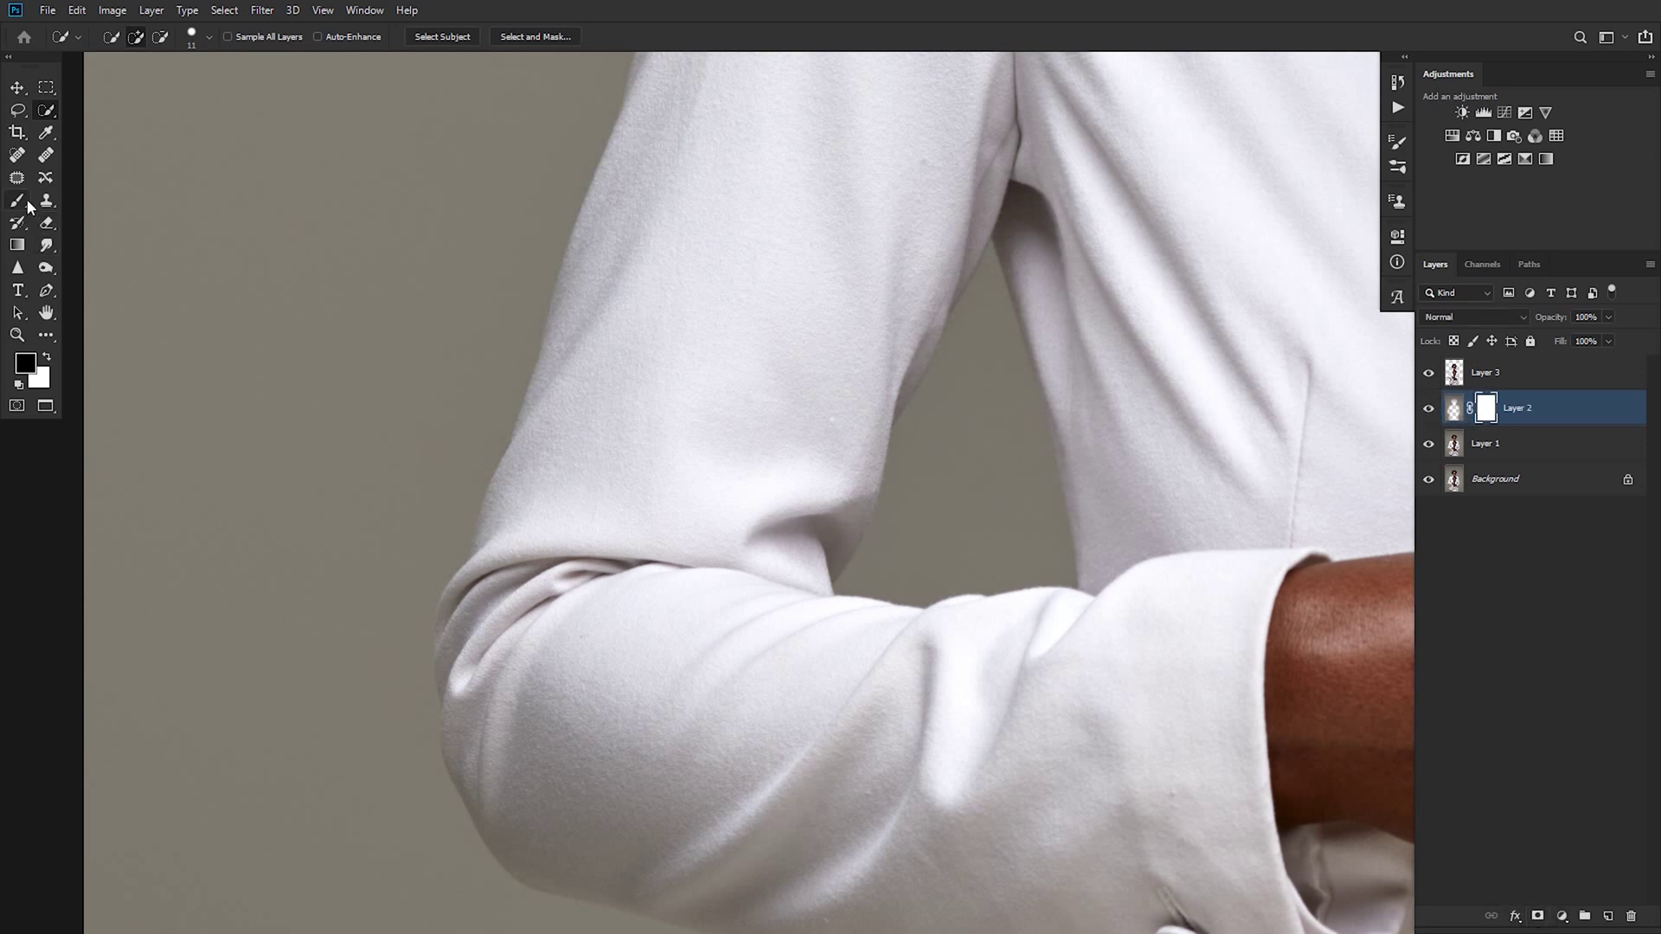
left_click(507, 37)
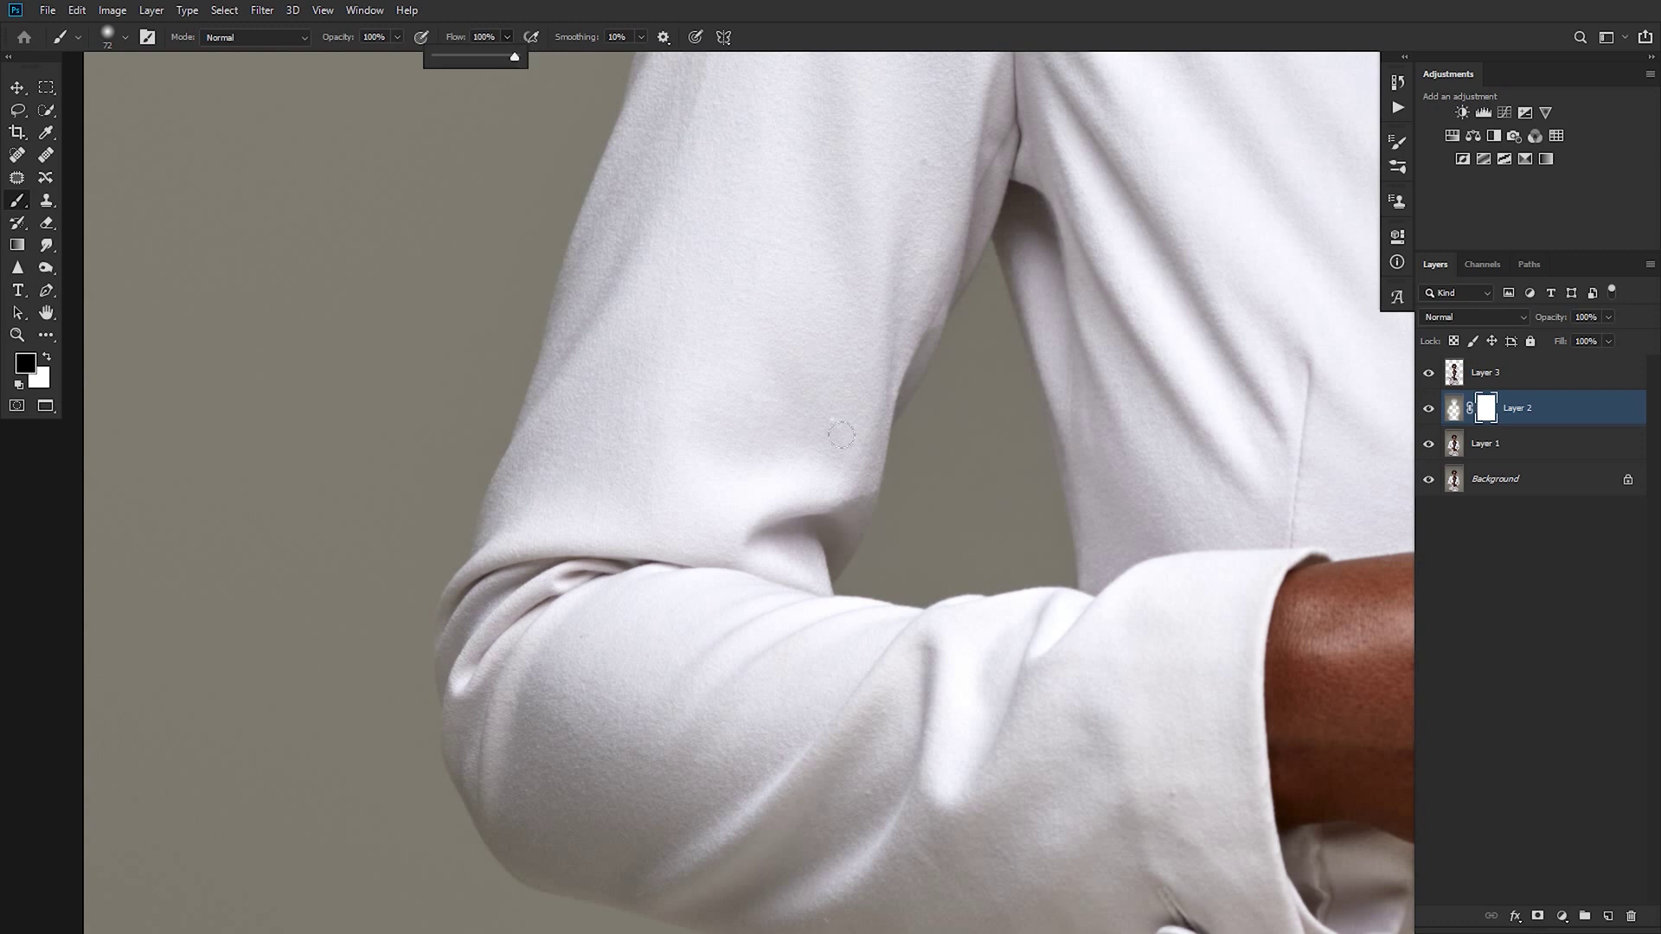
left_click_drag(867, 552, 786, 442)
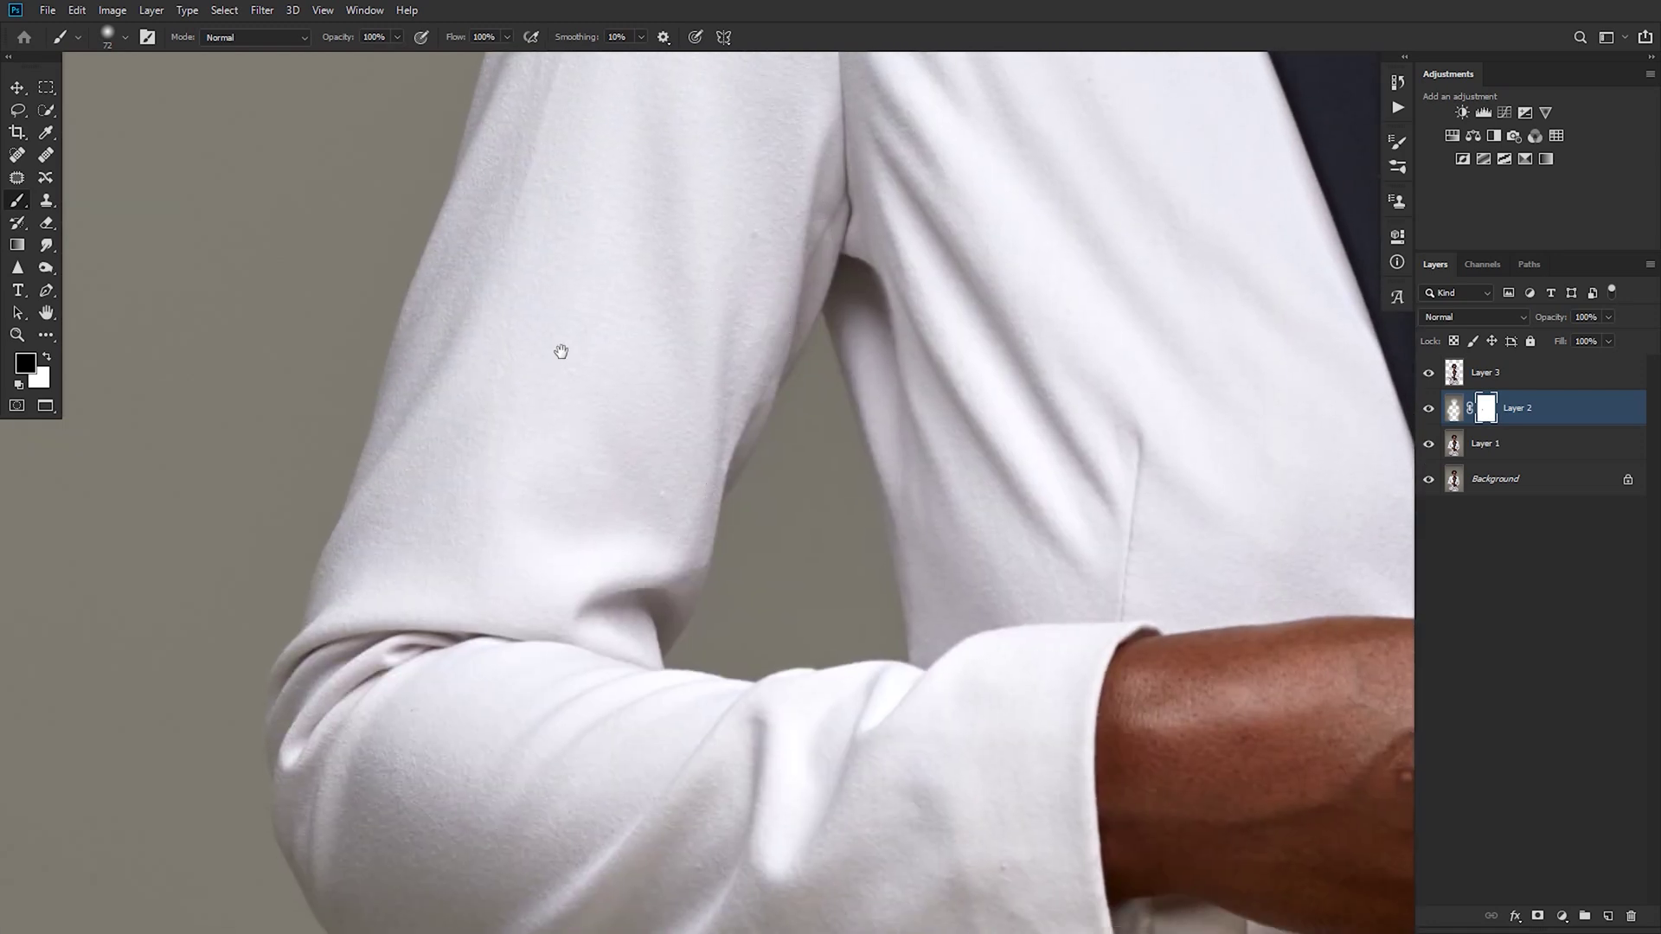
scroll(526, 395, "down", 2)
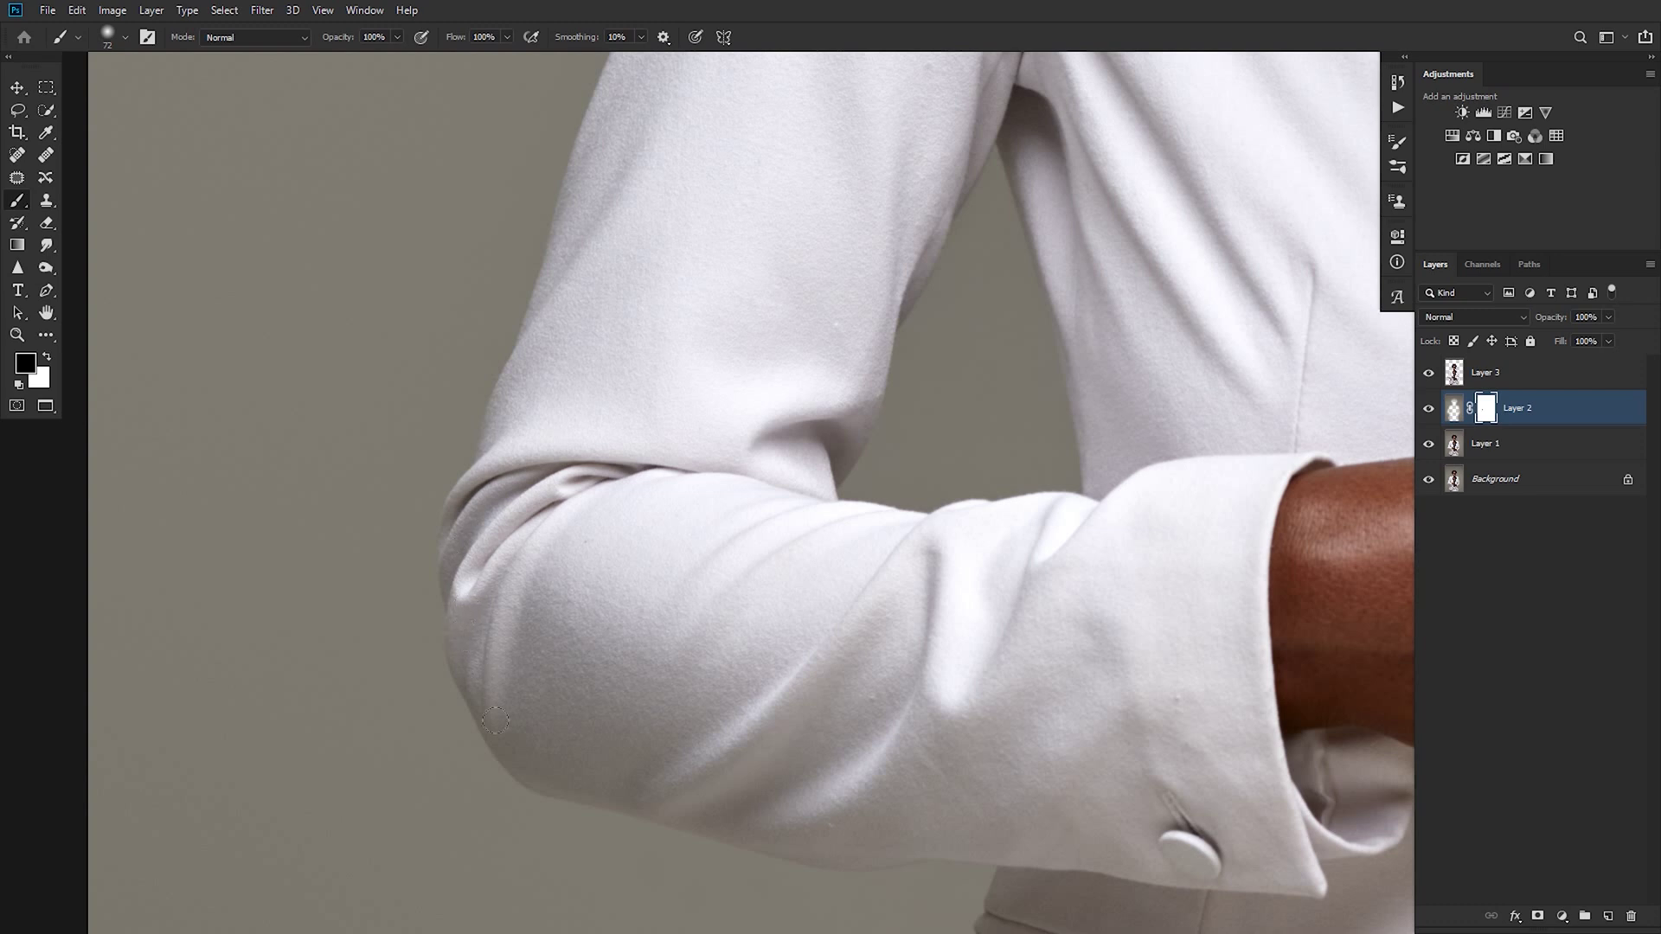
left_click(1429, 410)
left_click(1428, 410)
- Paint black on Layer 2's mask along the edge of the woman's left shoulder, sleeve and cuff
scroll(813, 484, "down", 6)
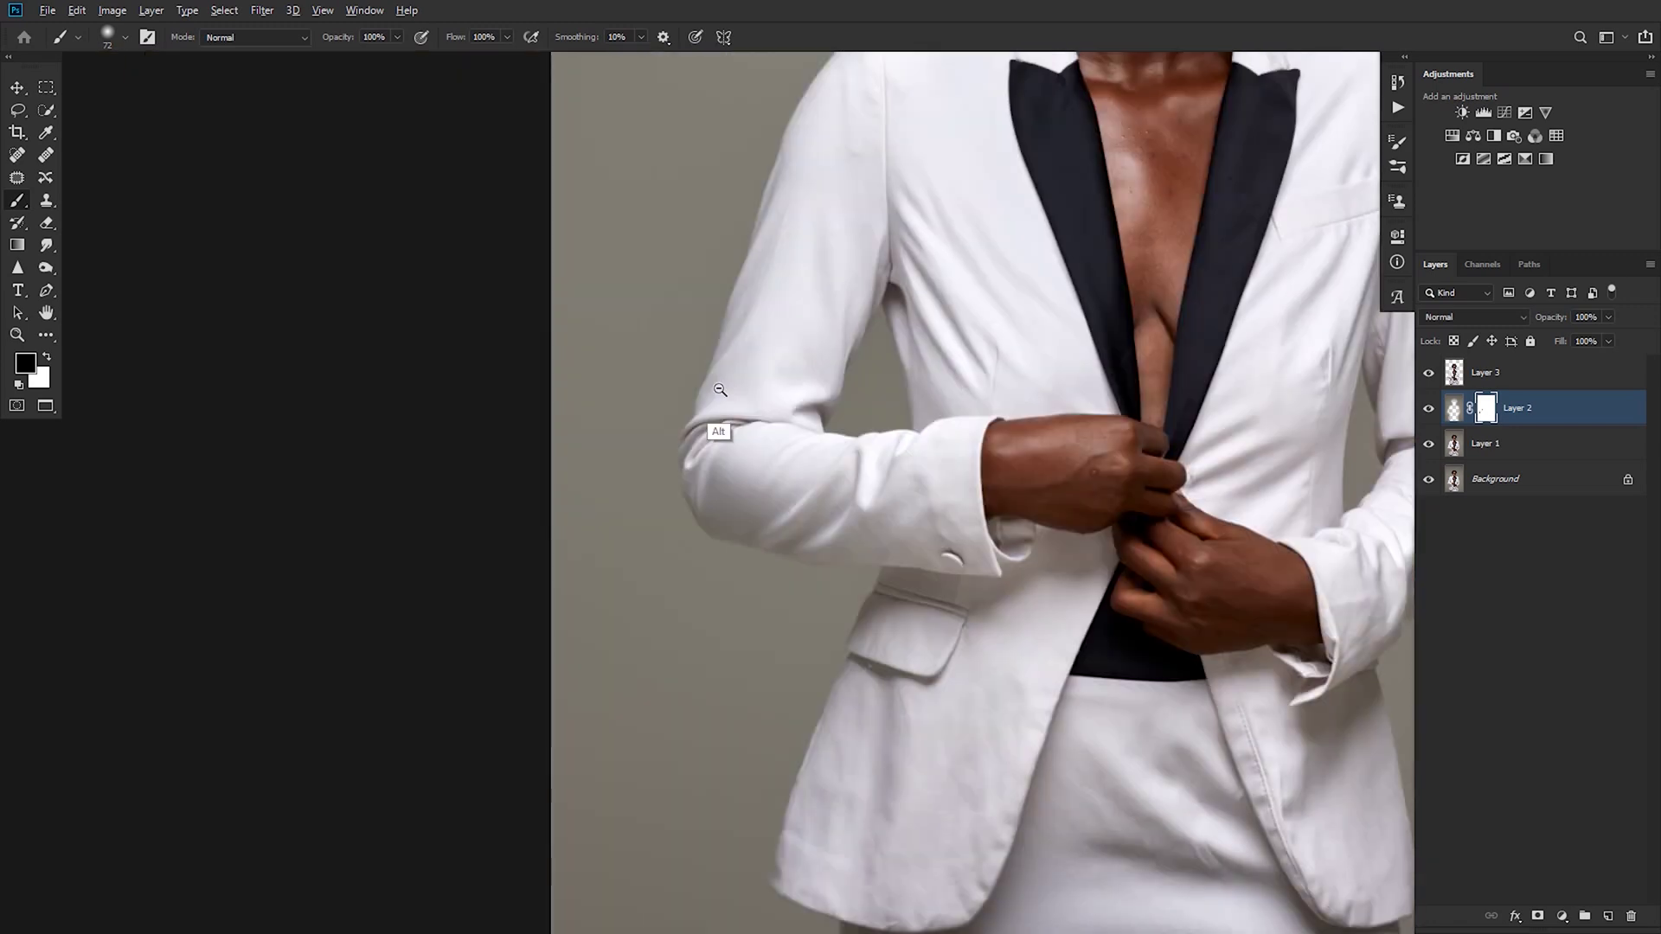
scroll(913, 364, "up", 4)
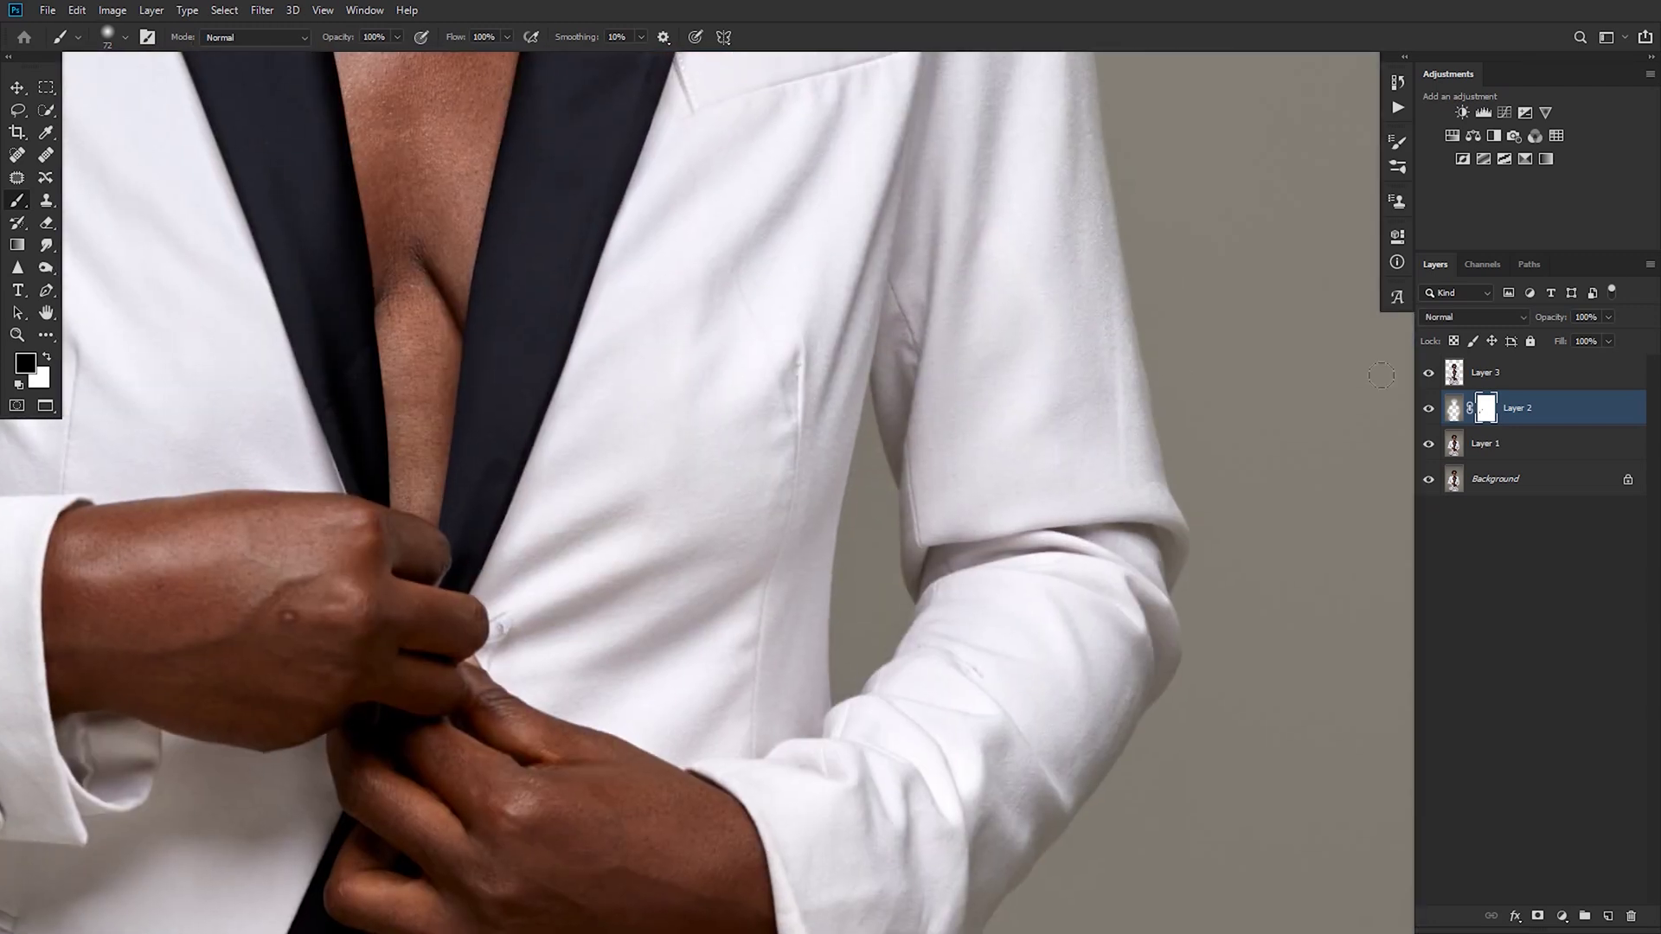
left_click(1427, 416)
left_click(1428, 421)
left_click_drag(990, 485, 916, 623)
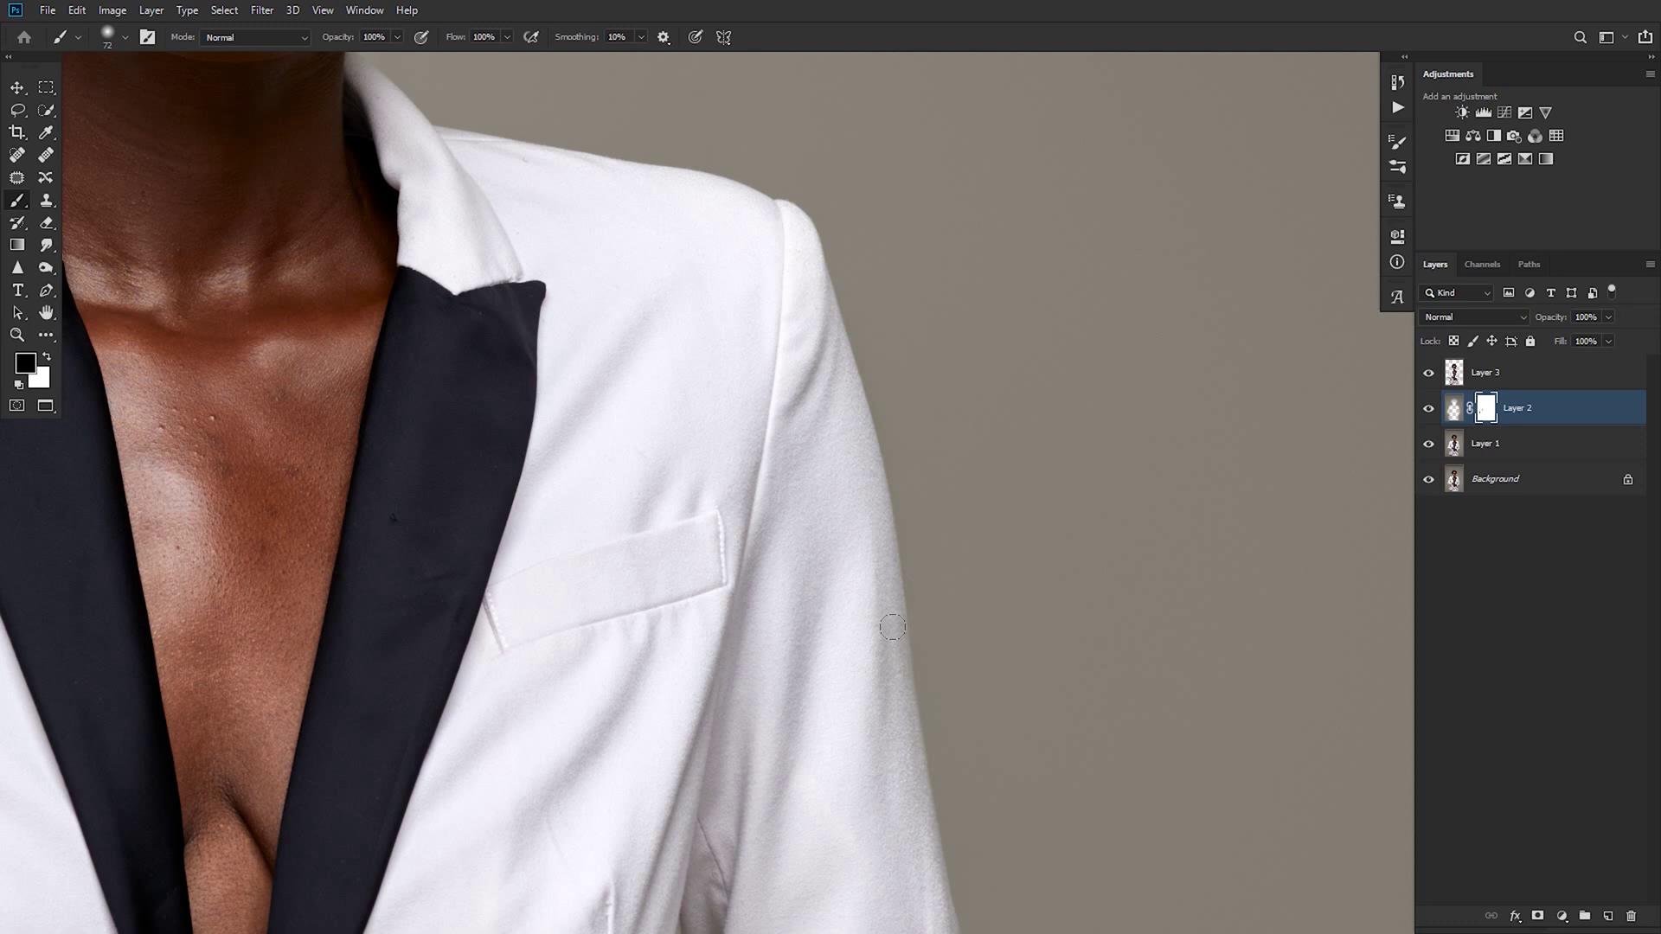
left_click_drag(887, 640, 890, 375)
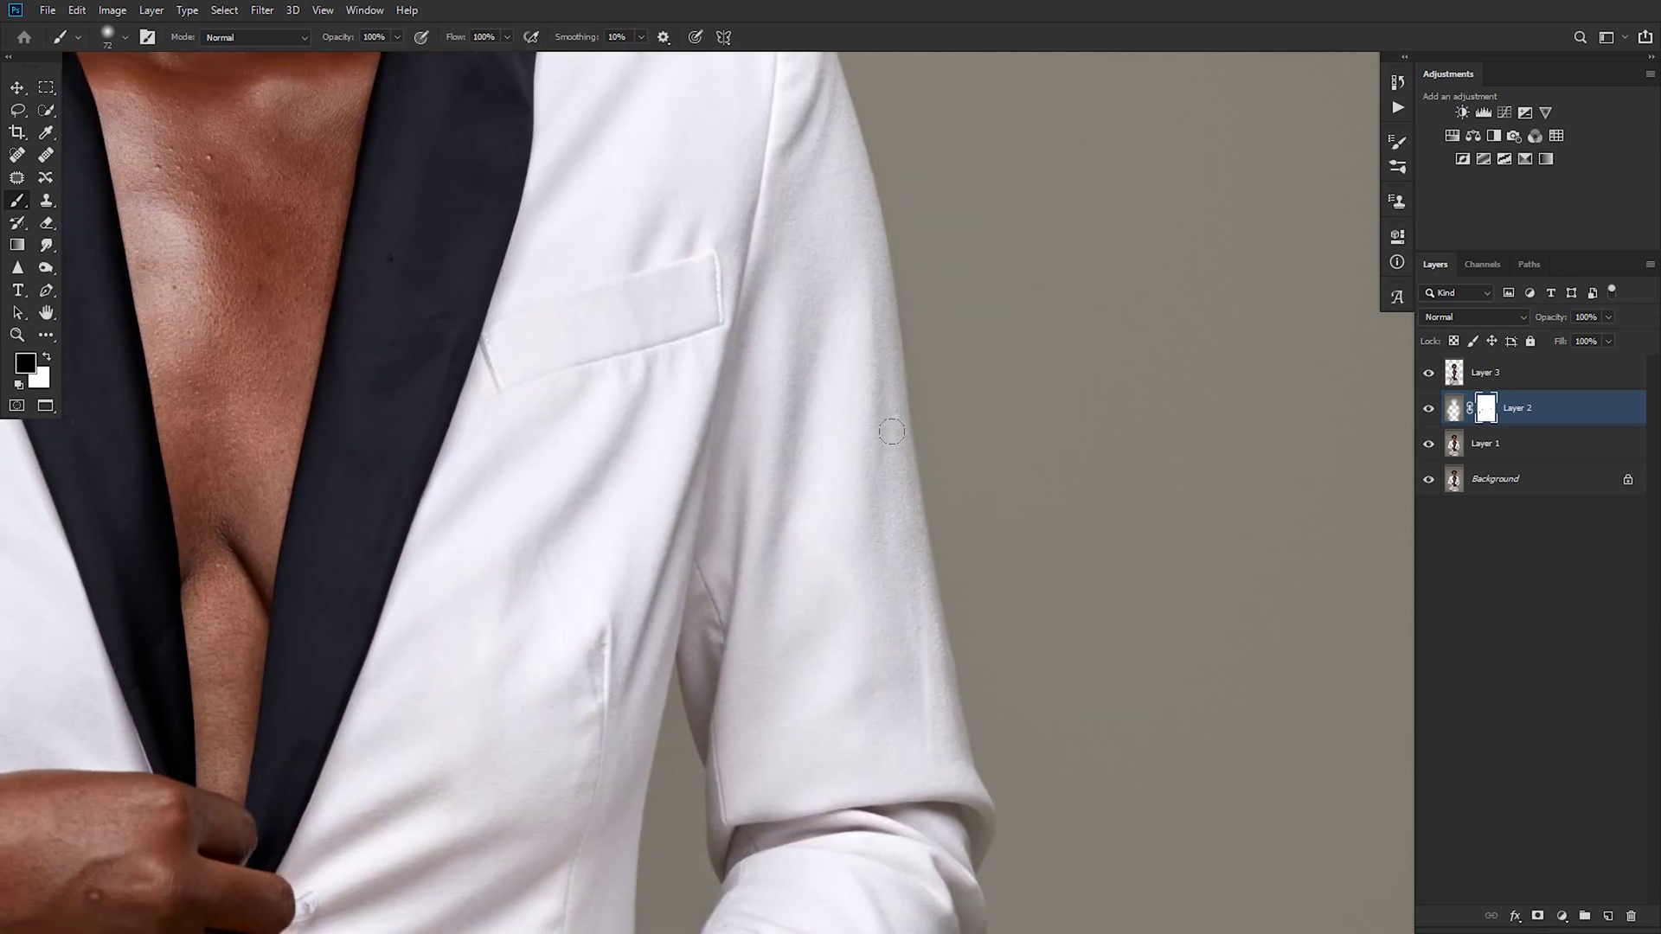
left_click_drag(923, 645, 912, 441)
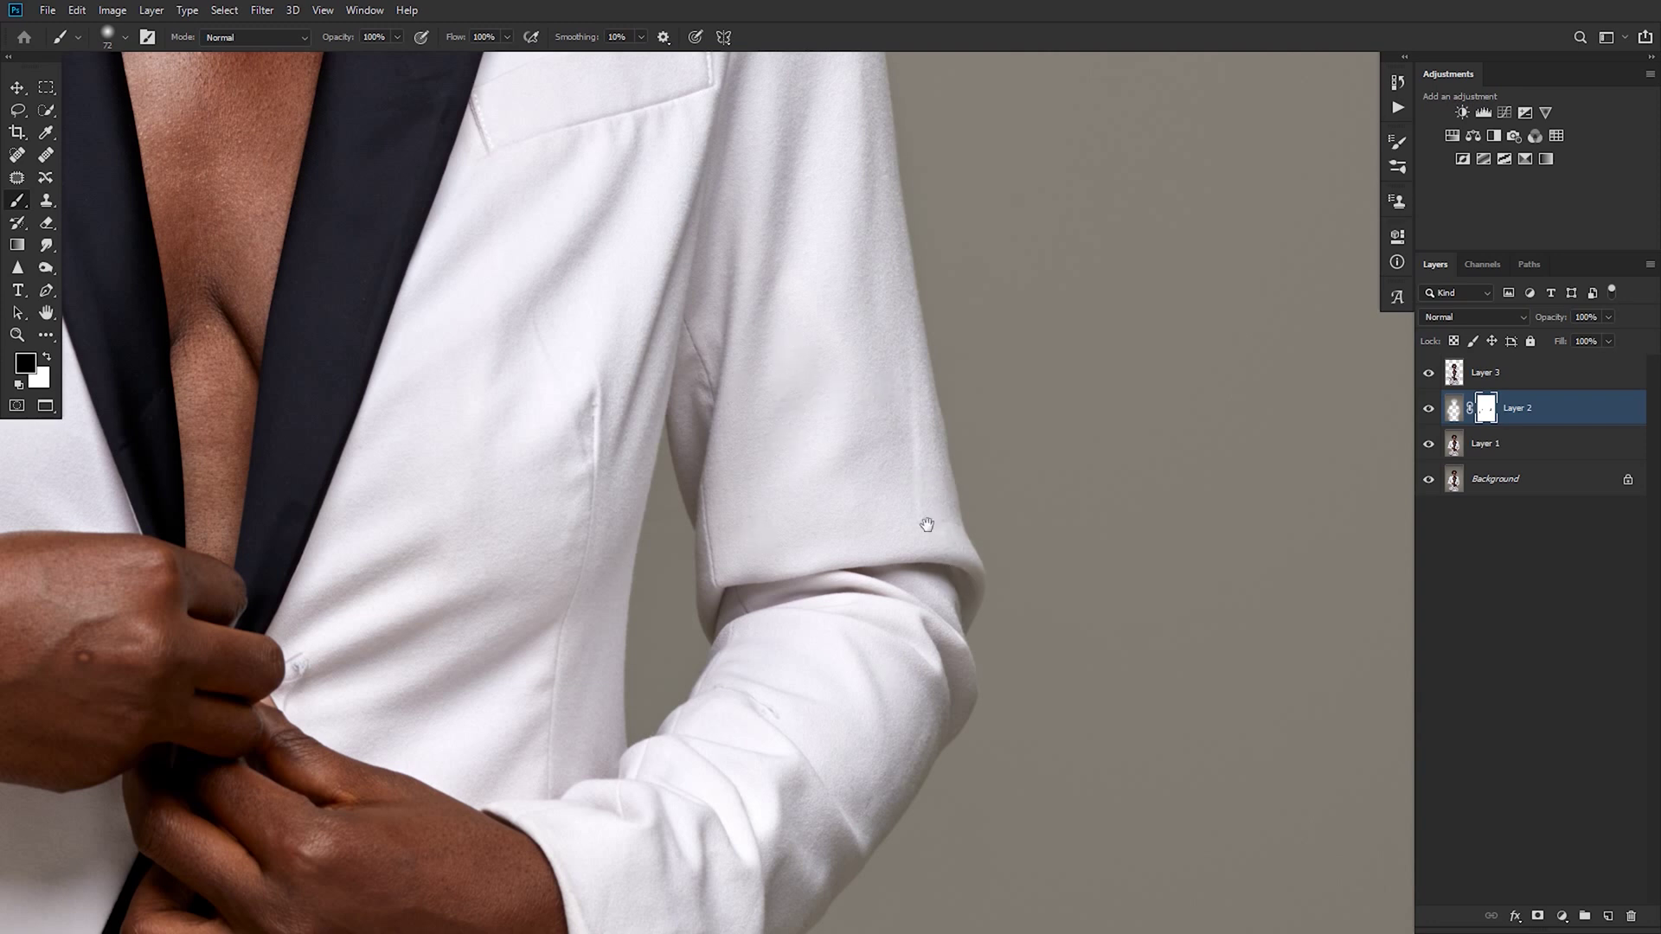
left_click_drag(918, 677, 952, 444)
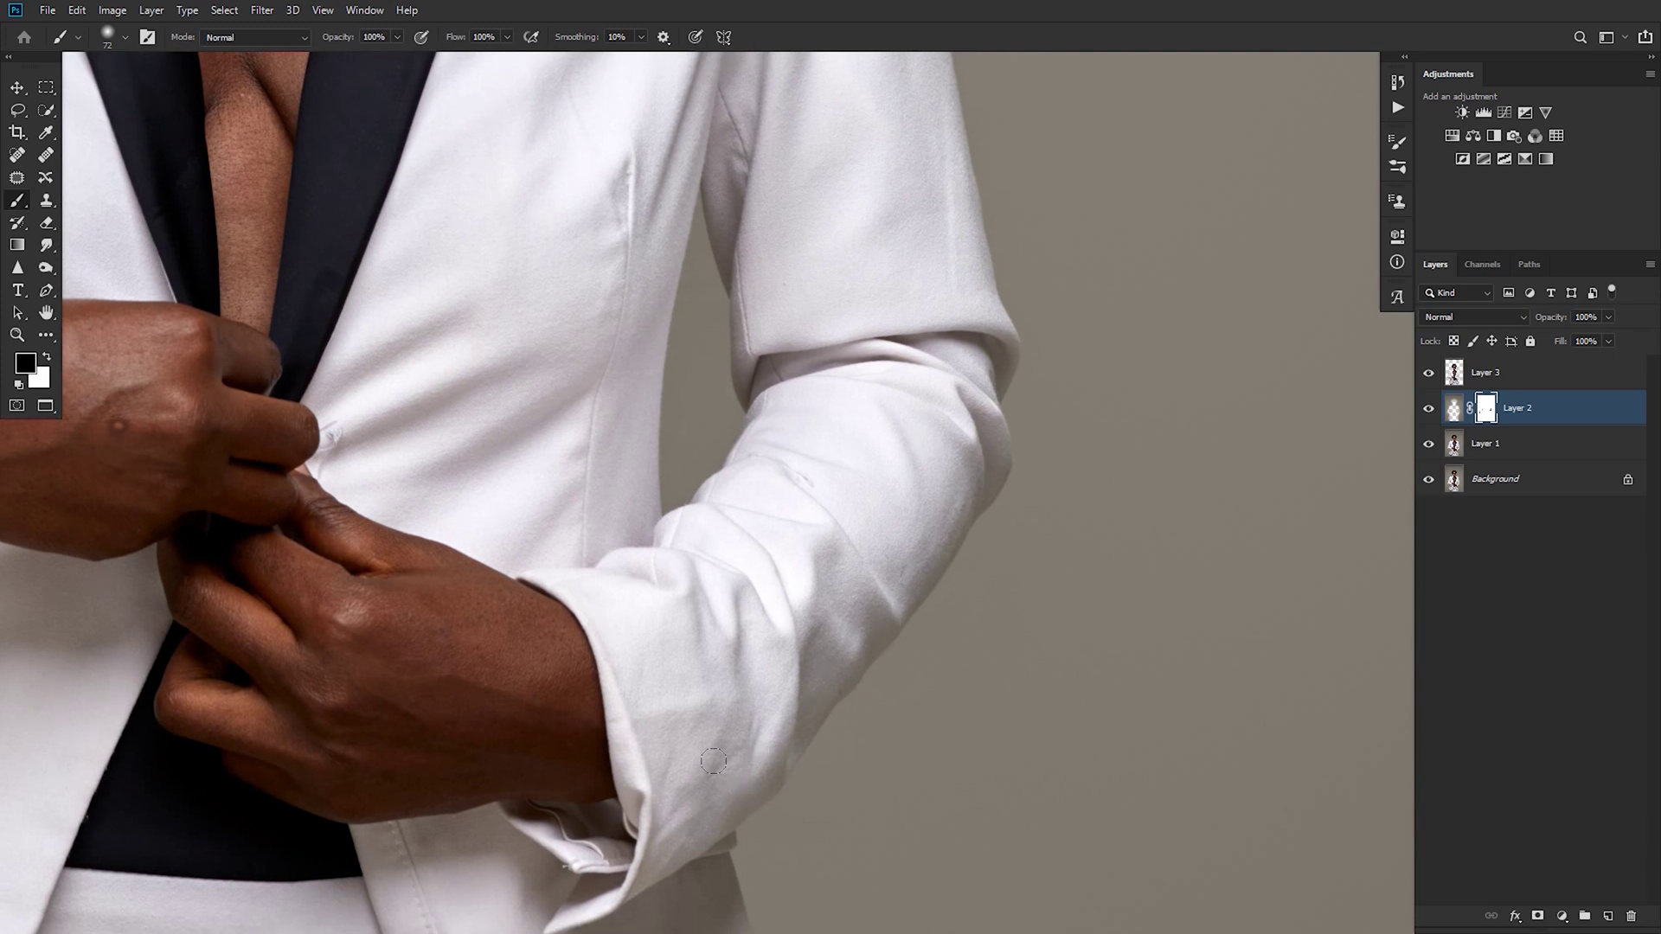
left_click_drag(887, 581, 666, 596)
left_click_drag(782, 303, 756, 451)
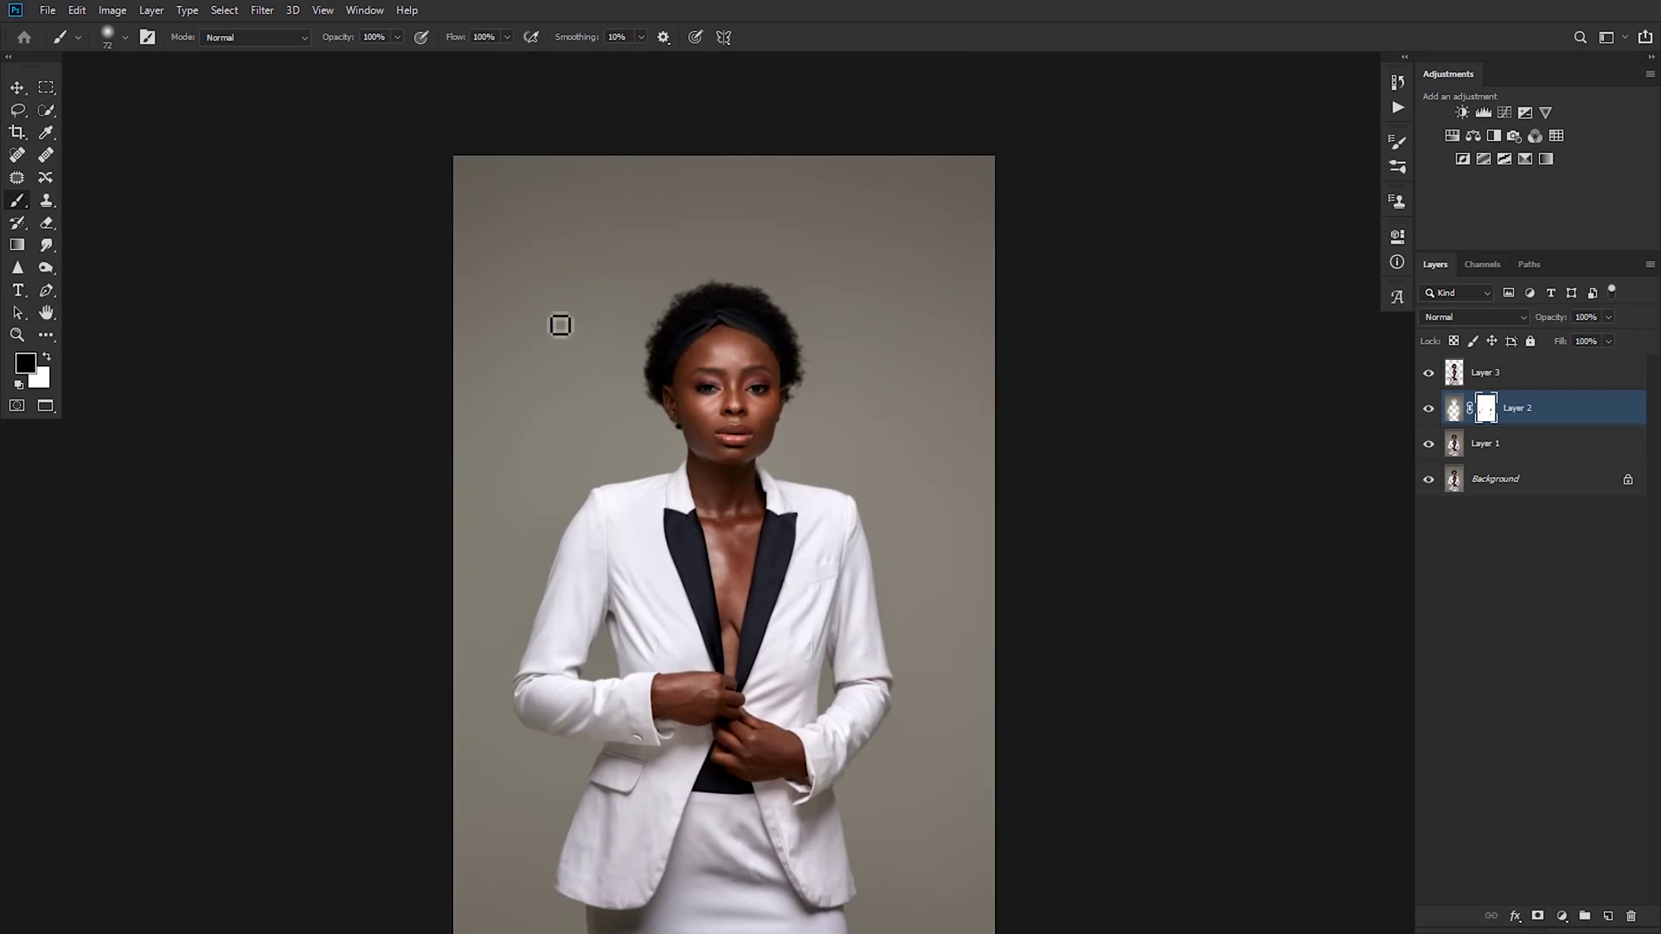
- Paint black on Layer 2's mask along the woman's left shoulder, jacket collar, neck and jaw edge
scroll(895, 658, "up", 2)
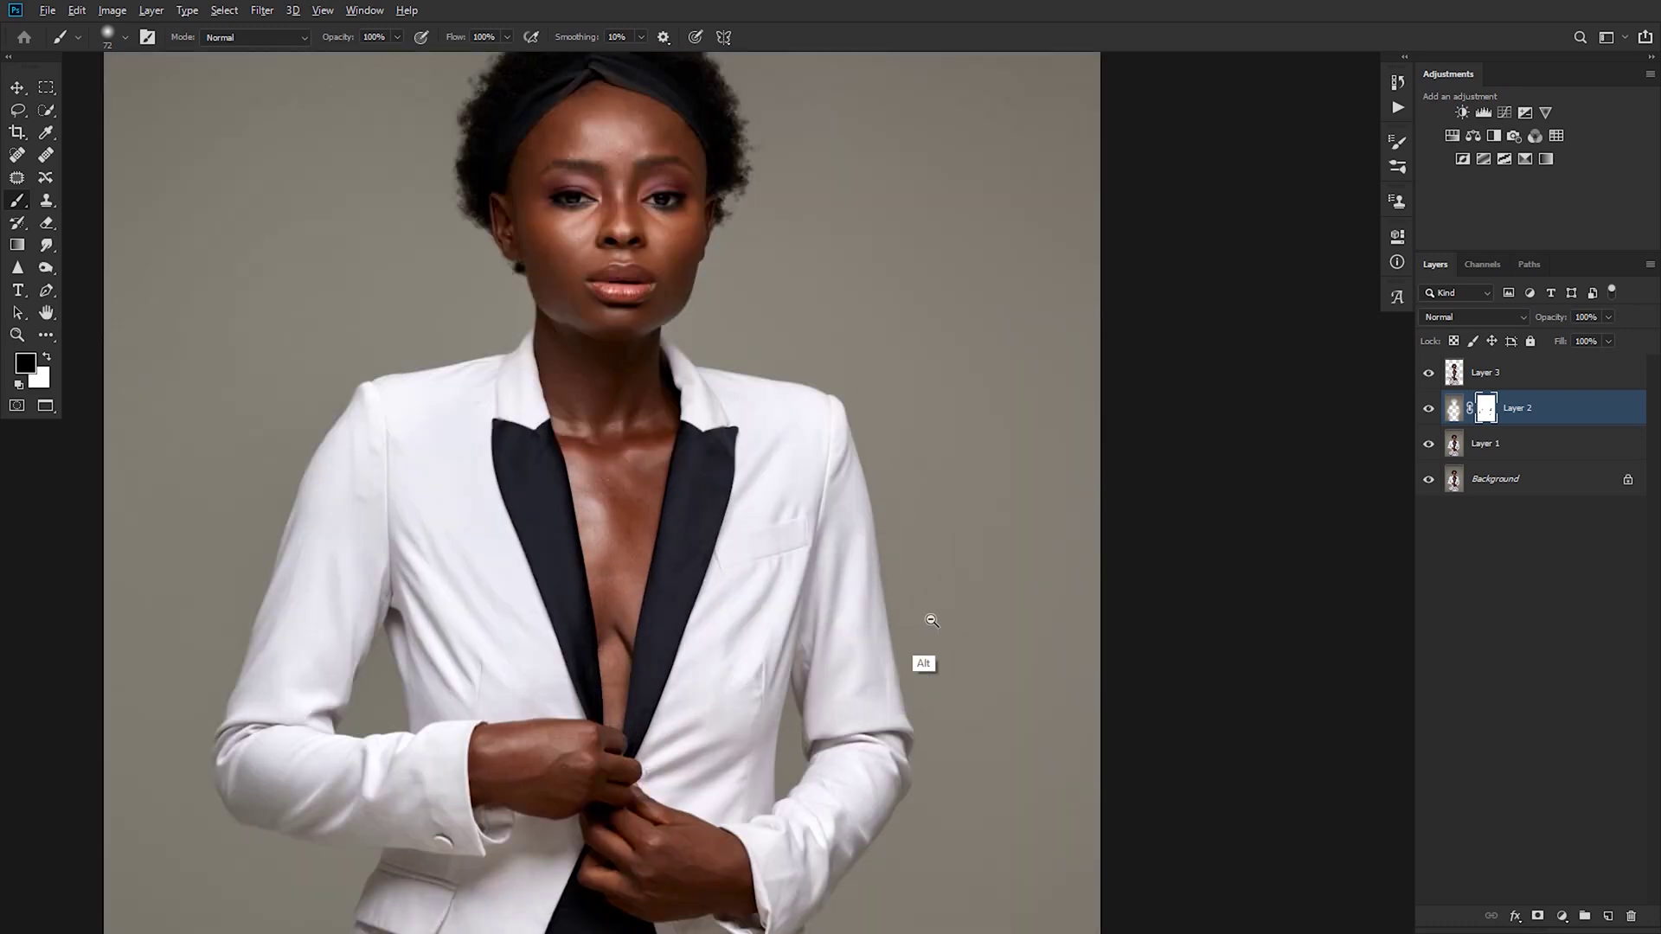
scroll(931, 620, "up", 2)
scroll(803, 399, "up", 1)
left_click_drag(775, 278, 821, 532)
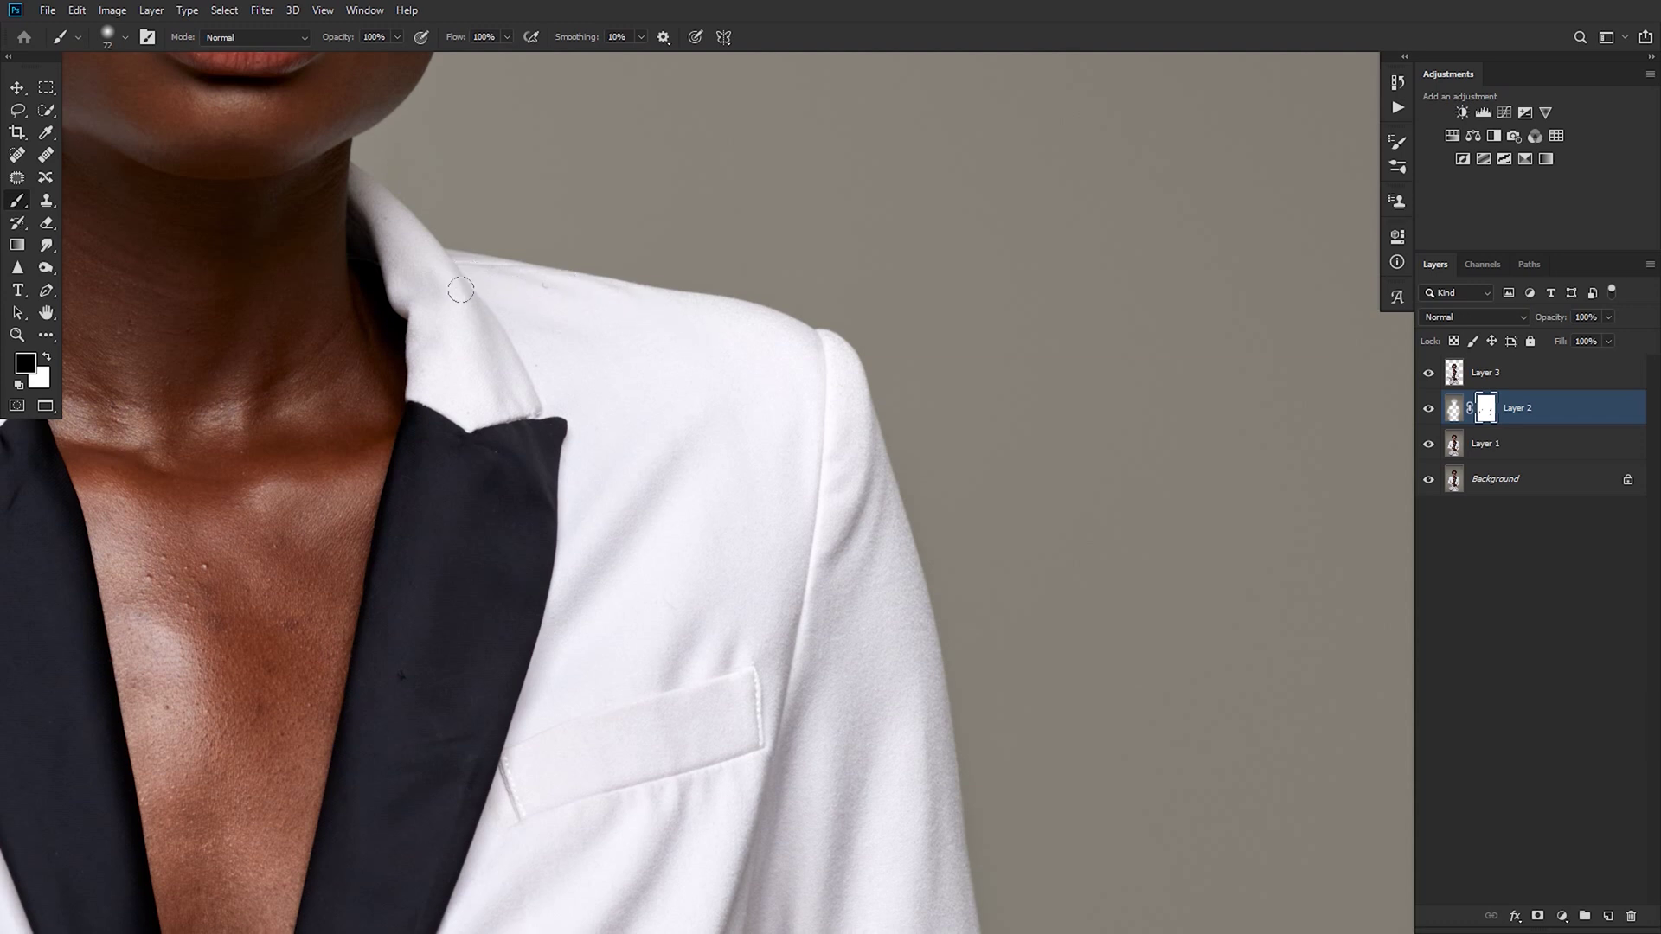
left_click_drag(440, 291, 490, 394)
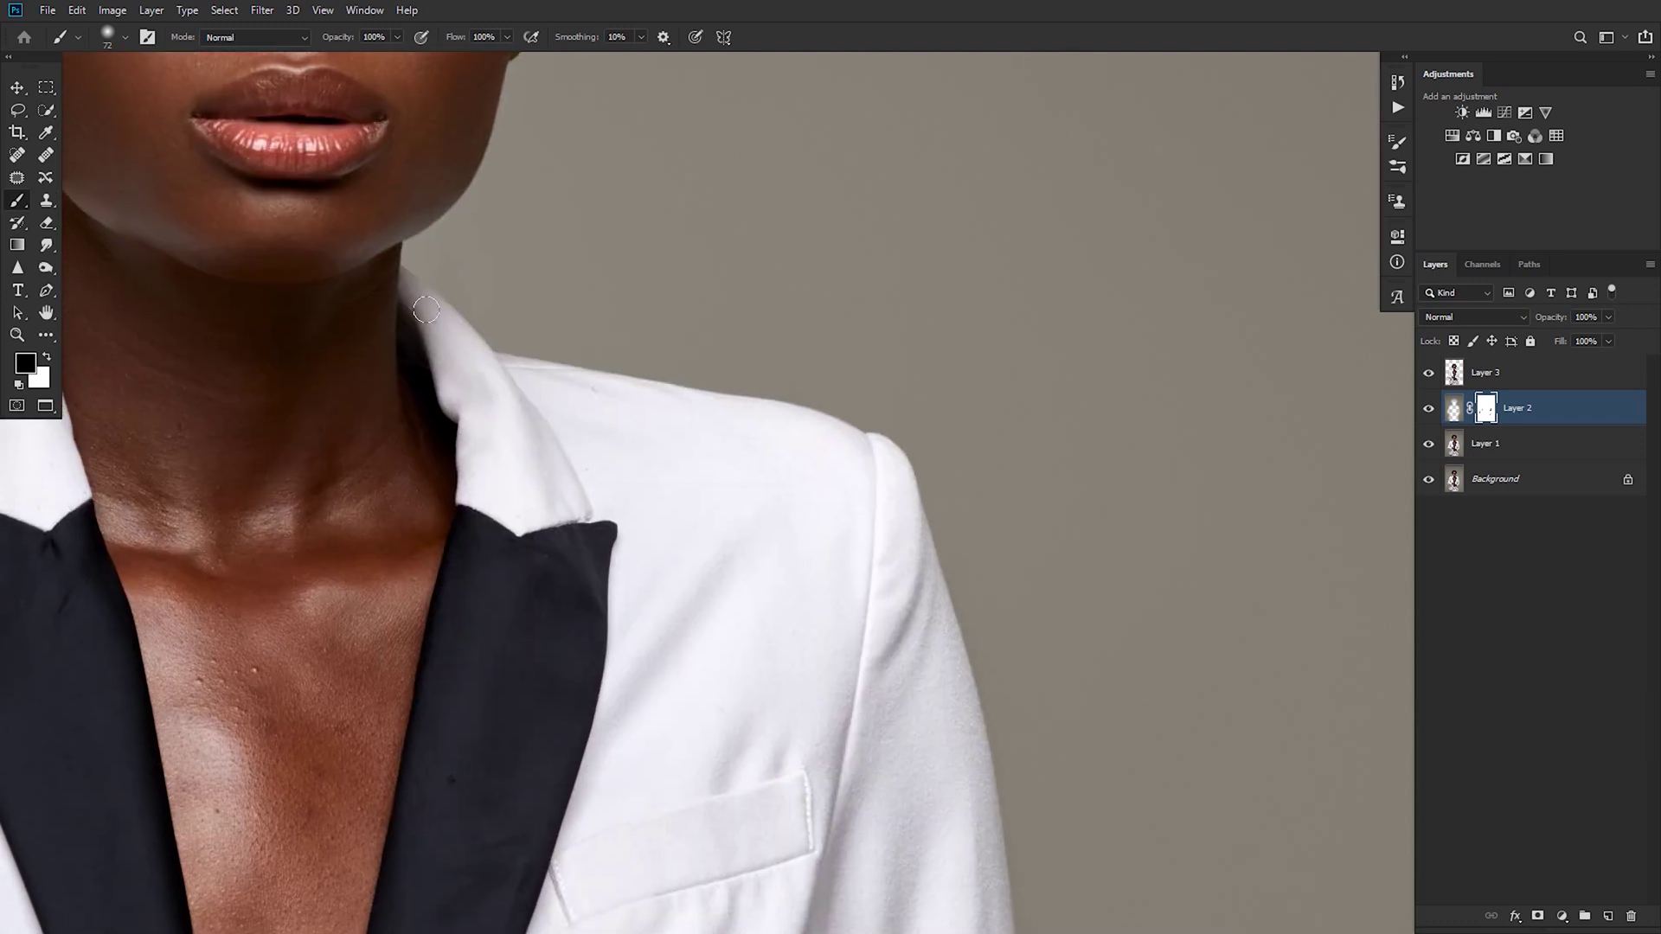
left_click_drag(439, 304, 481, 528)
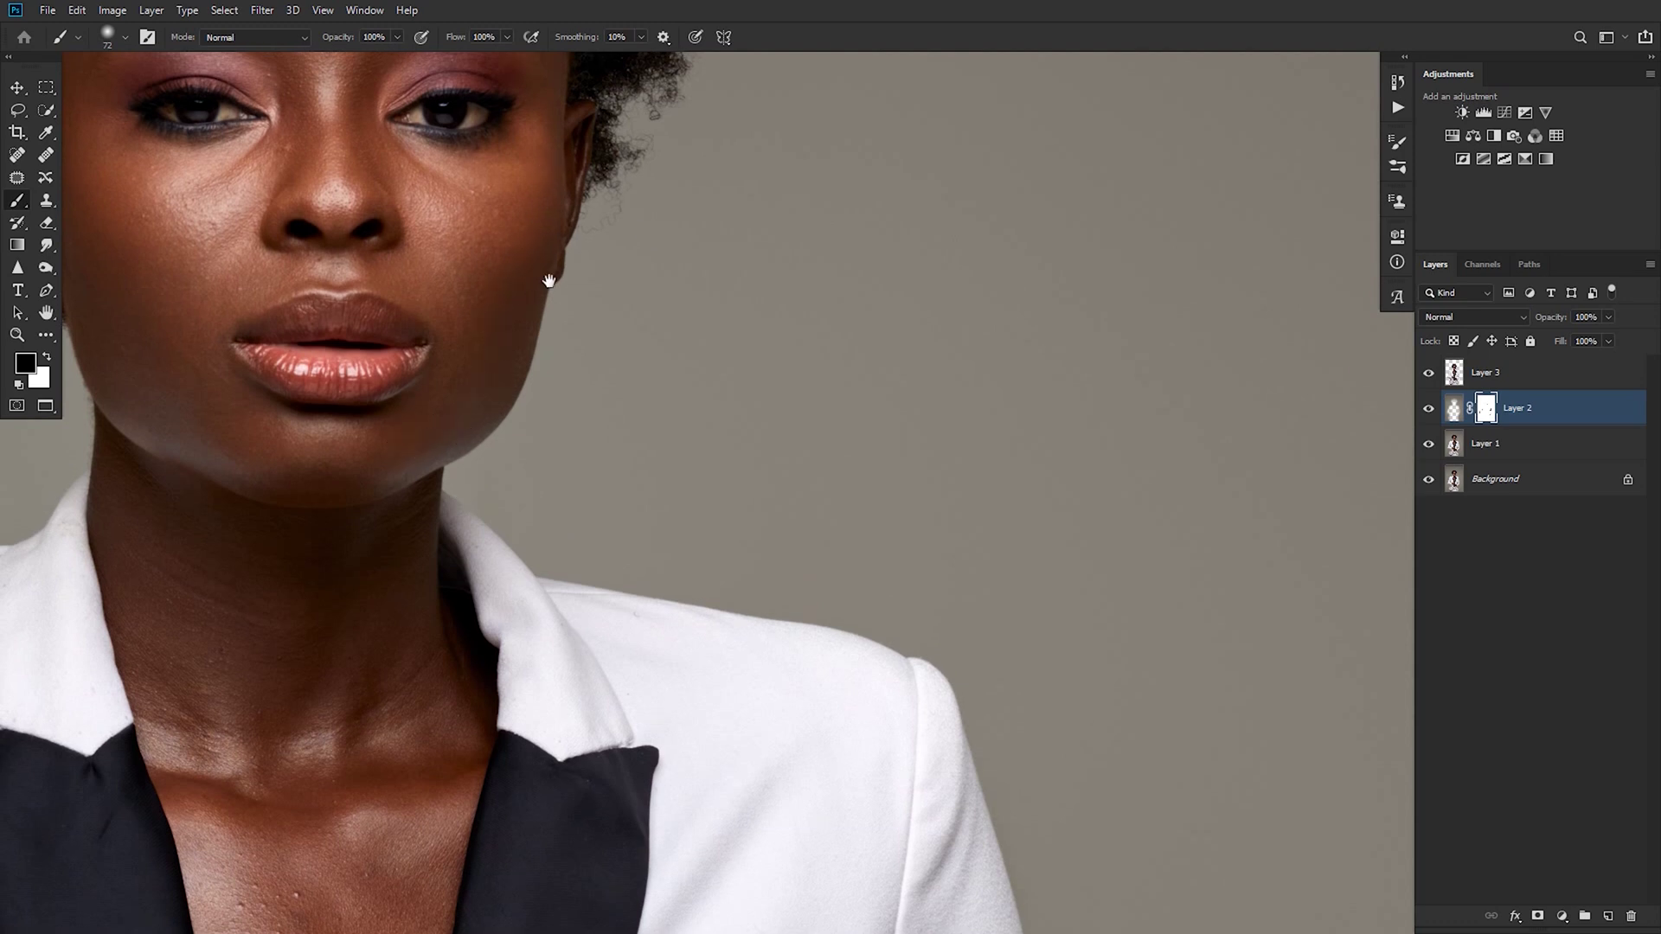
left_click_drag(519, 259, 459, 407)
left_click_drag(508, 339, 589, 567)
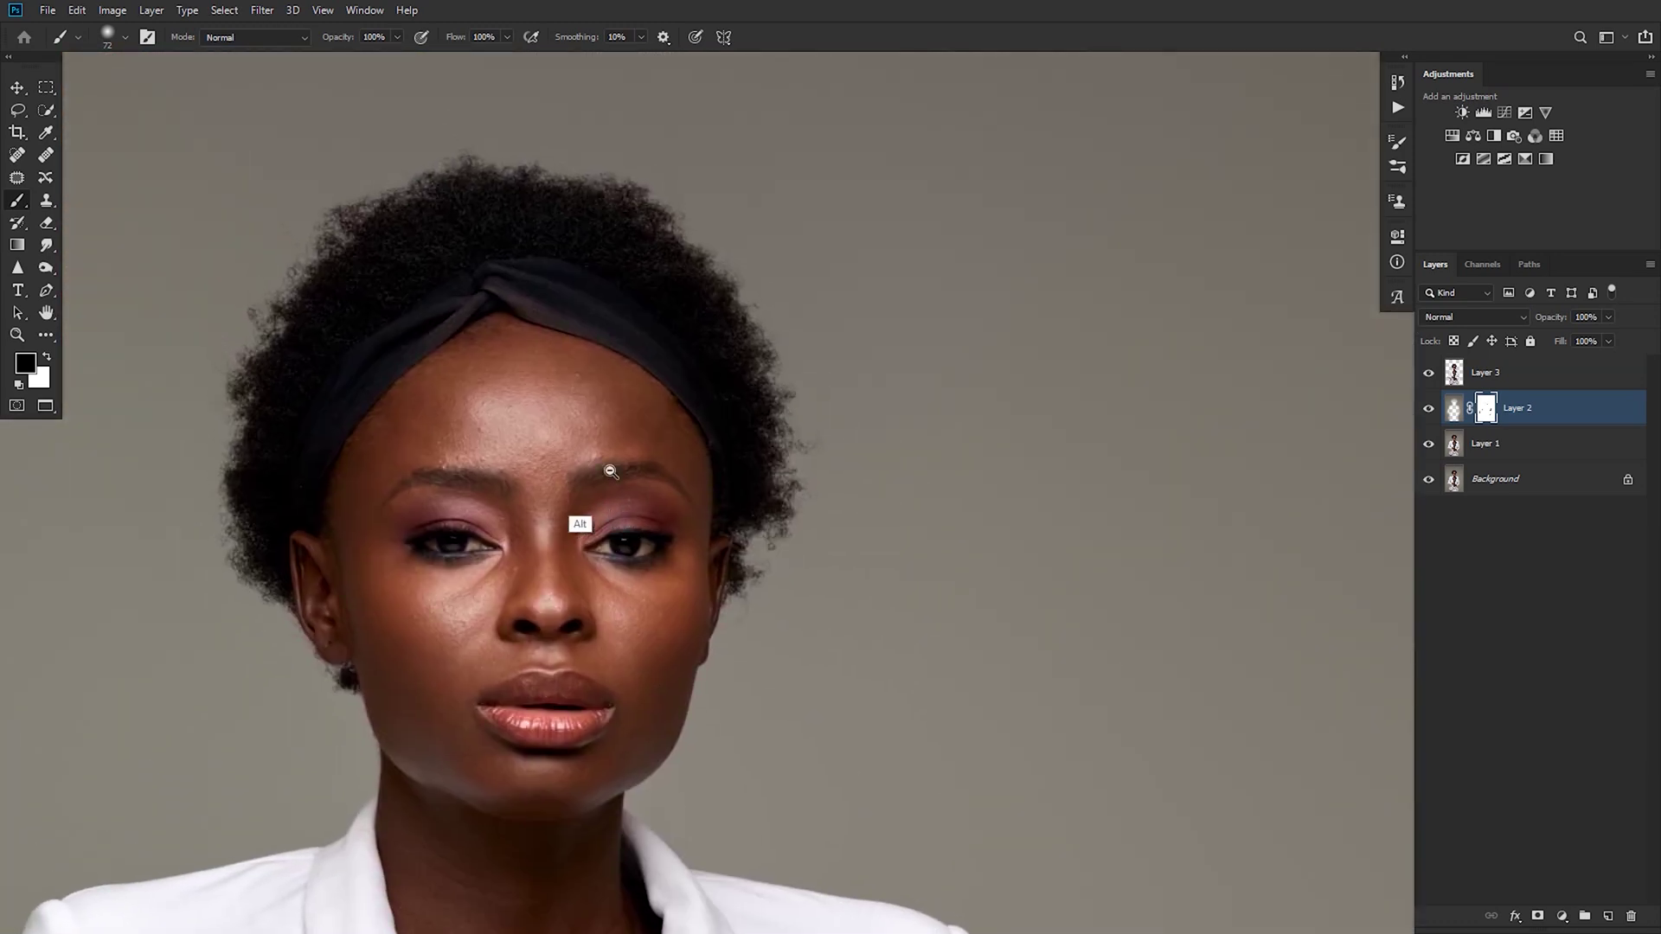
- Compare the image with and without the masked Layer 2 around the head and around the jacket and skirt
left_click(1428, 411)
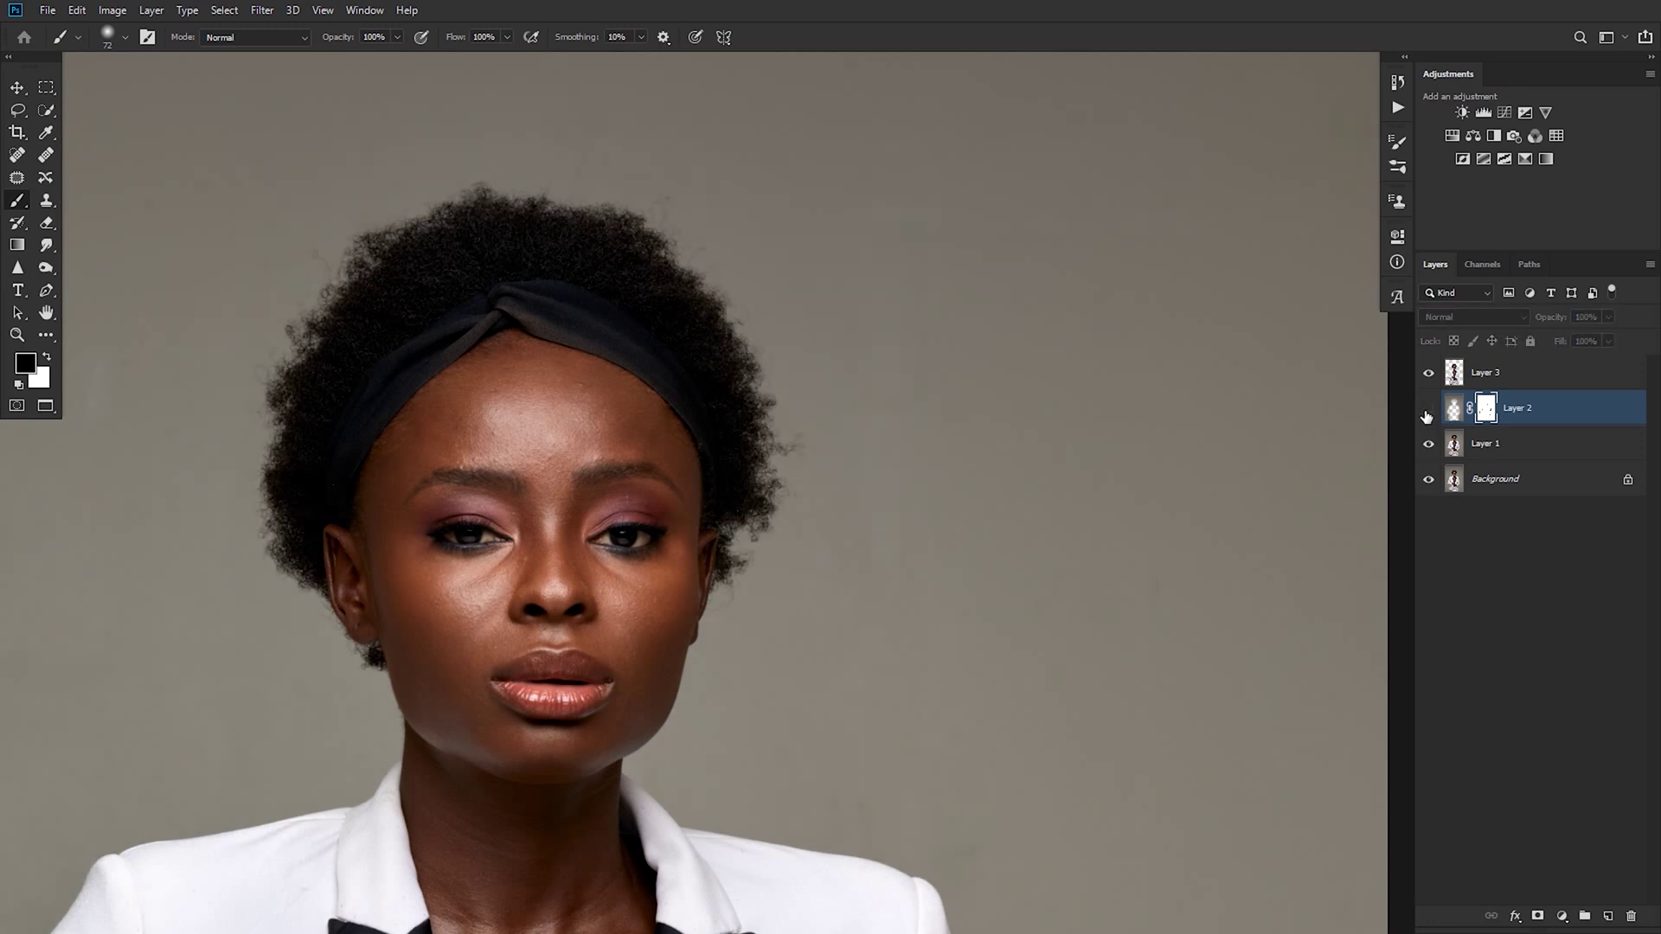
left_click(1427, 412)
left_click(1426, 417)
left_click(1427, 421)
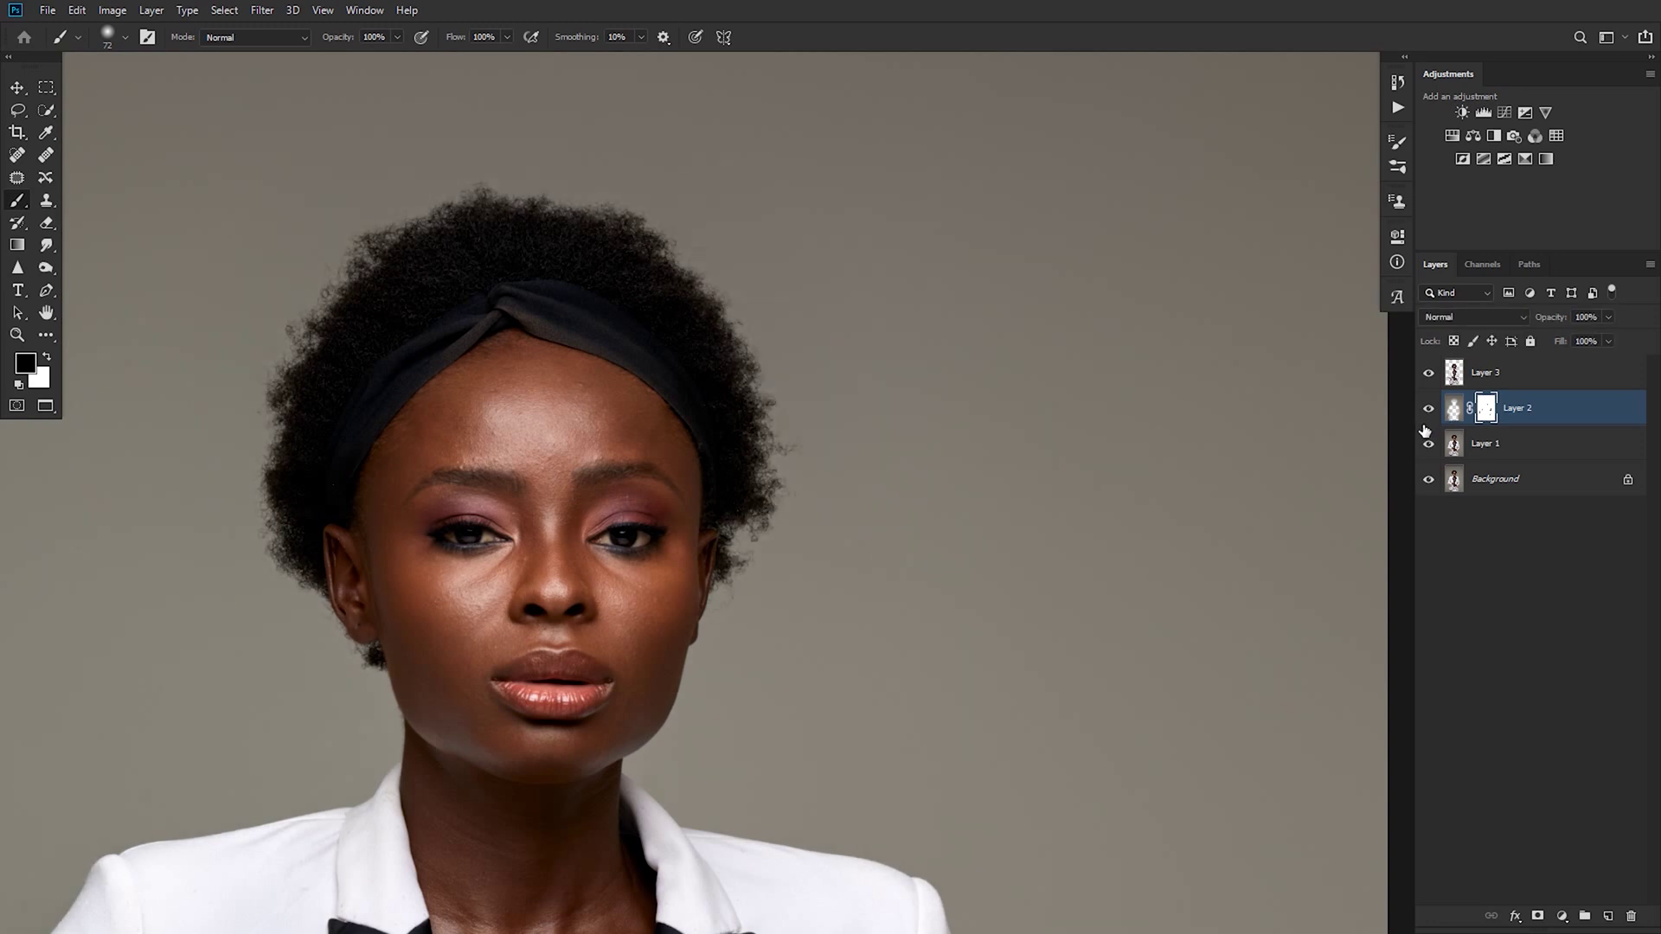
left_click(735, 528, "alt")
left_click(692, 498, "alt")
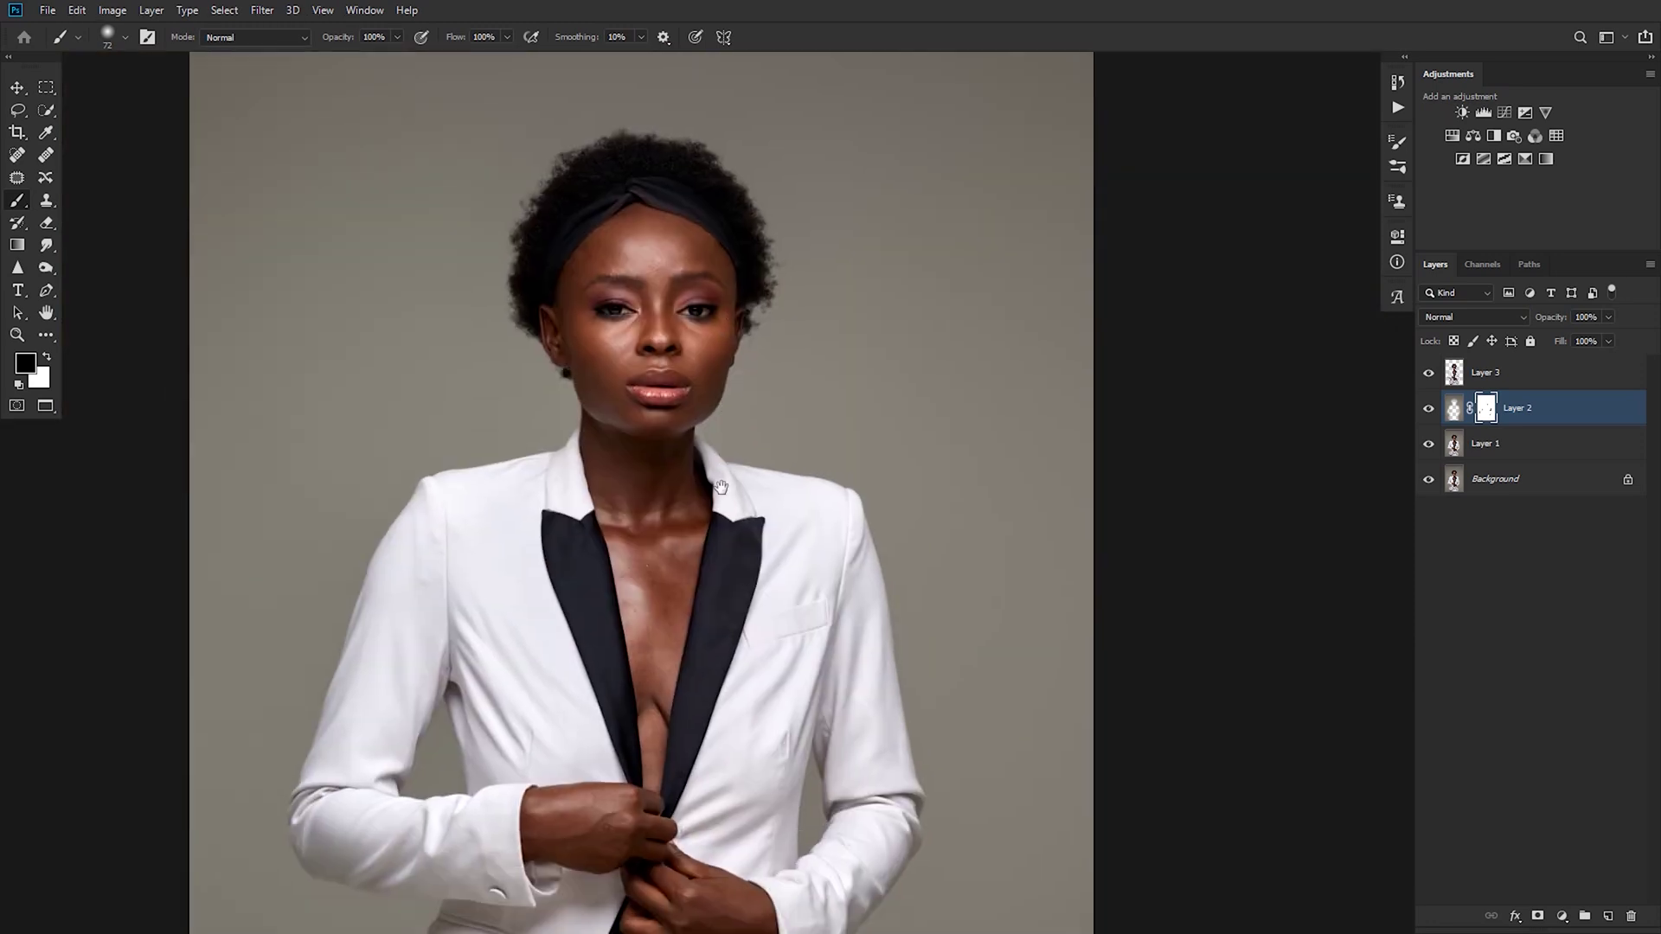
left_click_drag(722, 487, 756, 430)
left_click(806, 507, "alt")
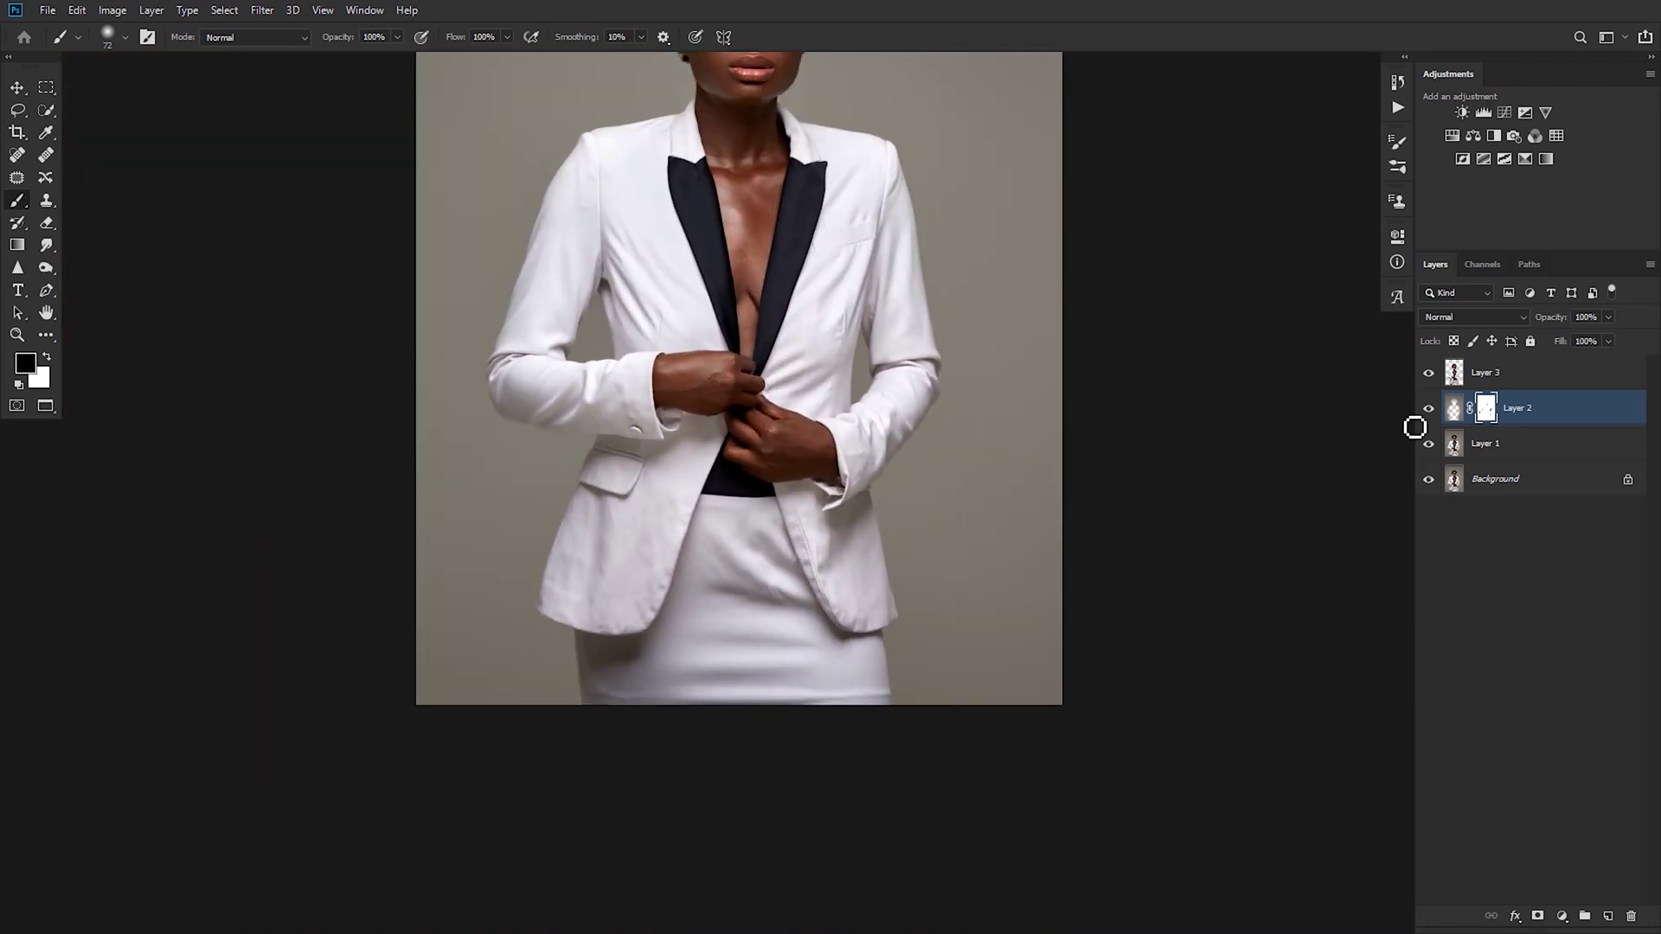
left_click(1428, 412)
left_click(1428, 412)
- Paint black on Layer 2's mask along the jacket's lower hem and the skirt edge beneath it
left_click_drag(568, 599, 751, 613)
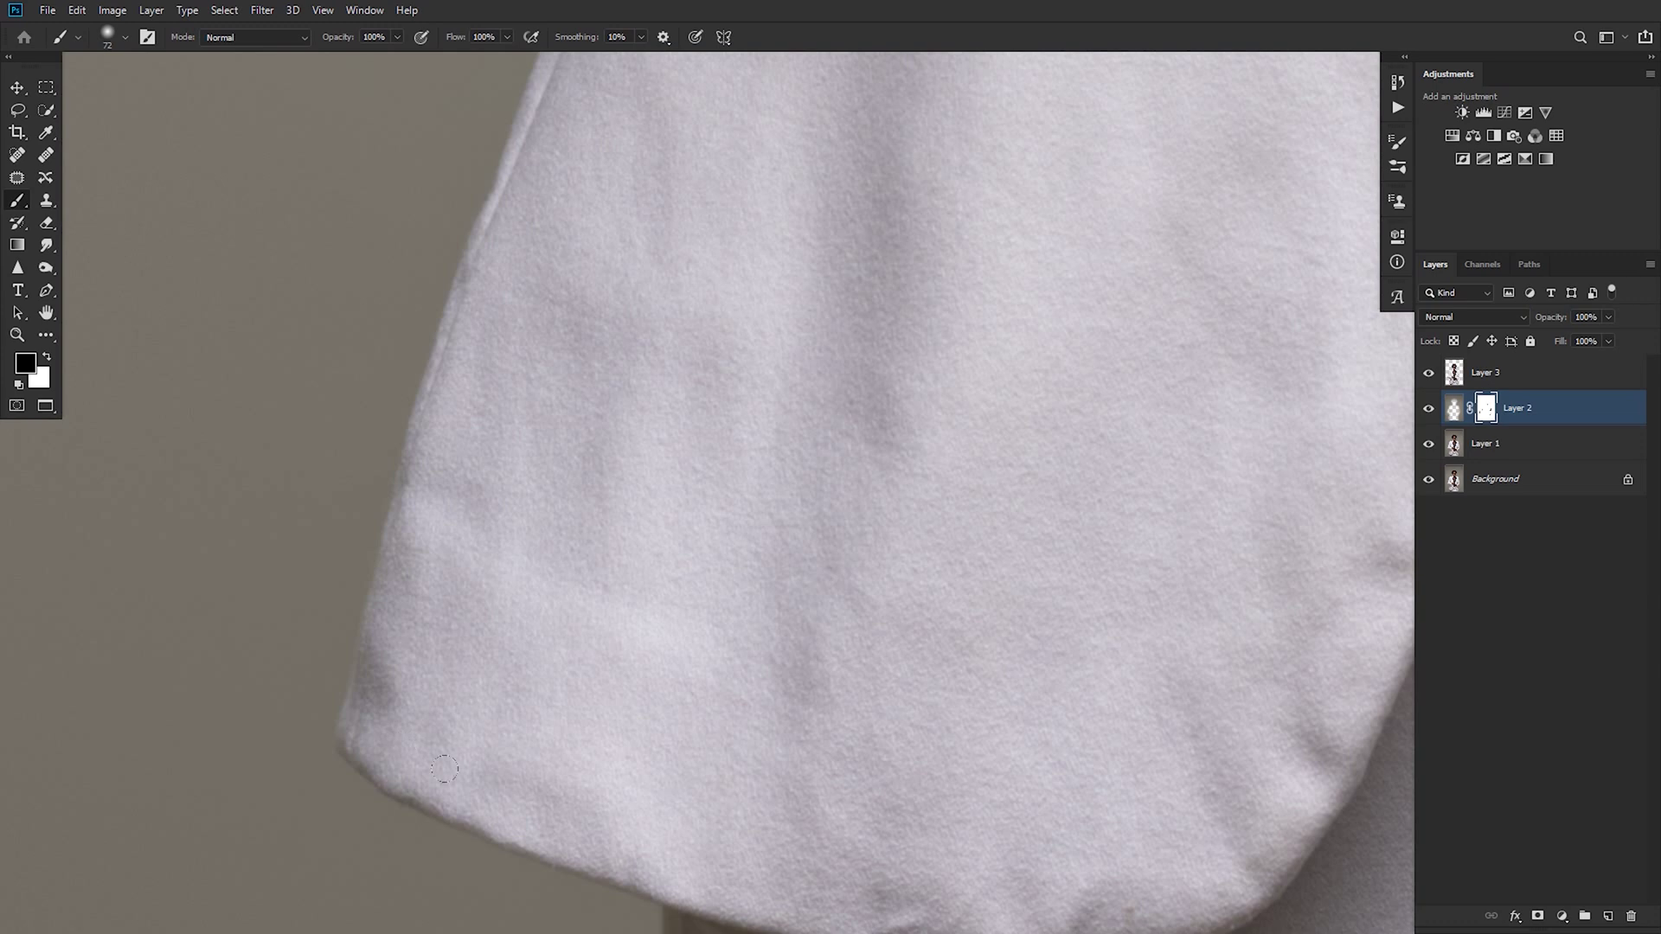
left_click_drag(445, 769, 333, 571)
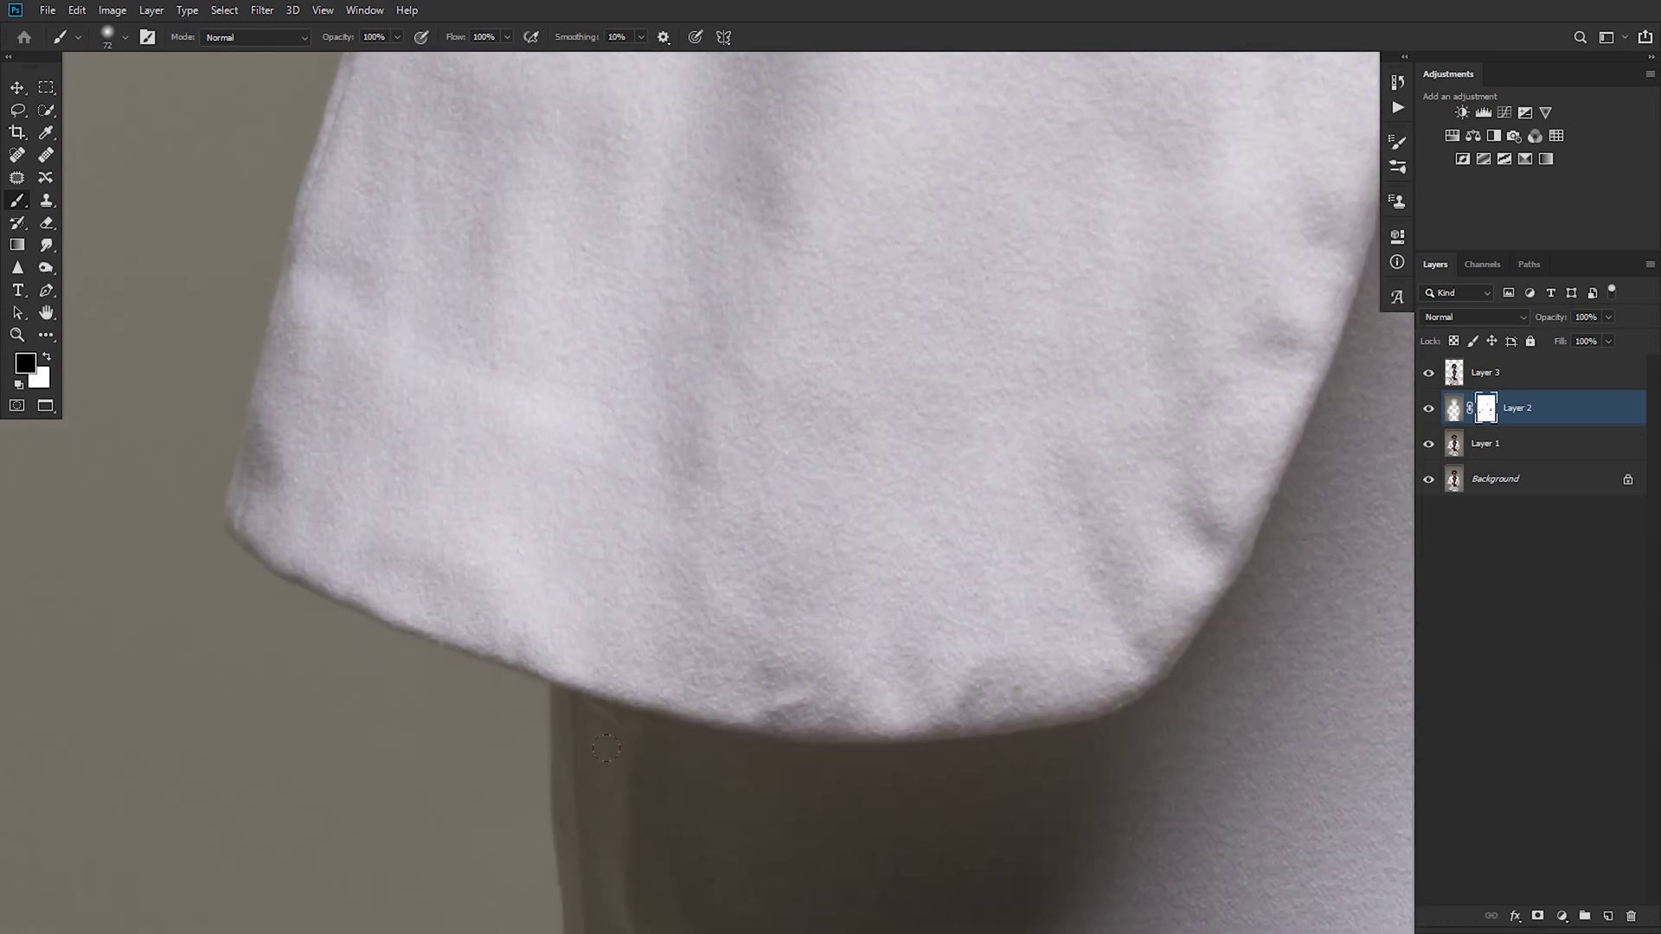
left_click_drag(667, 704, 693, 397)
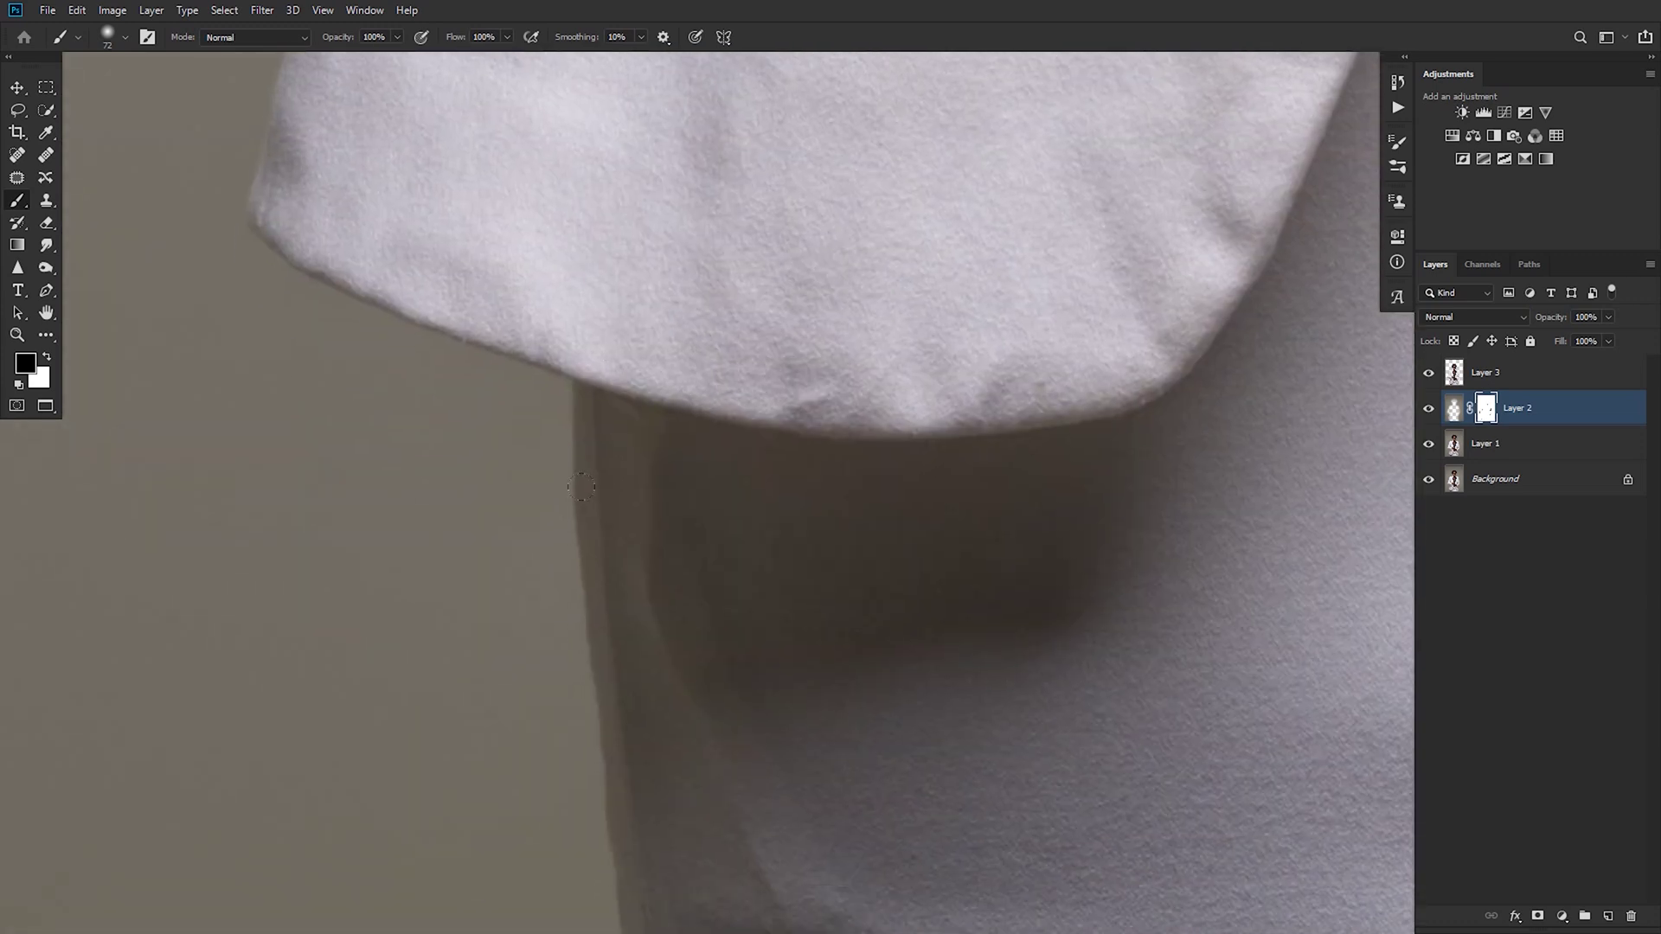
left_click_drag(645, 749, 610, 471)
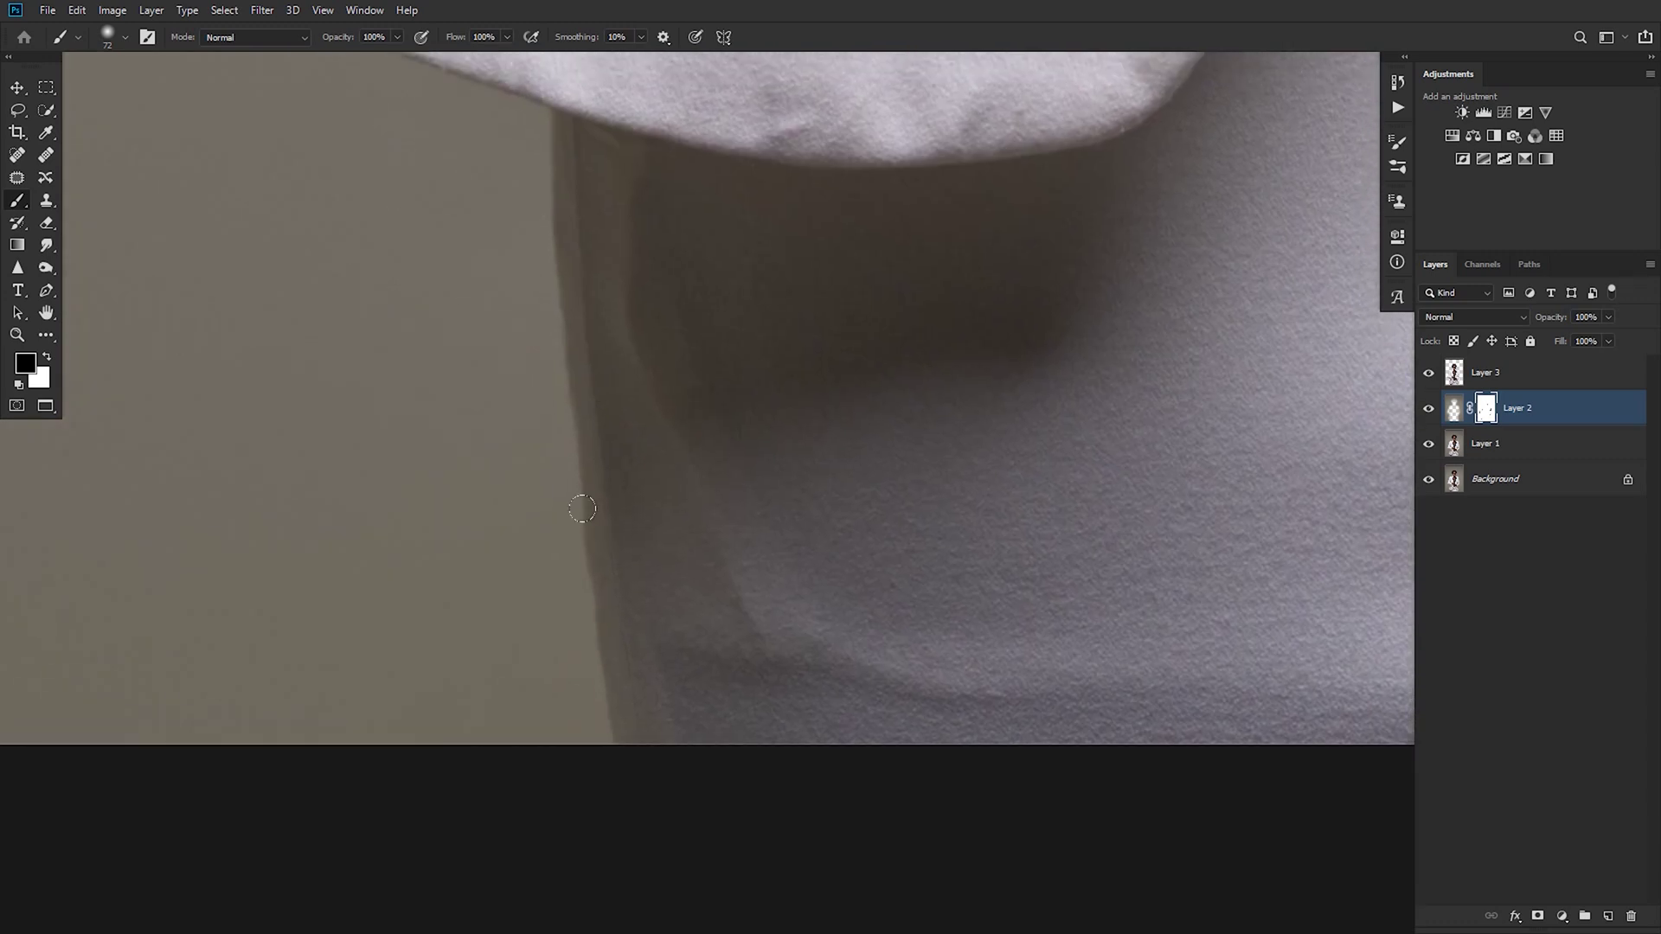
scroll(691, 609, "down", 12)
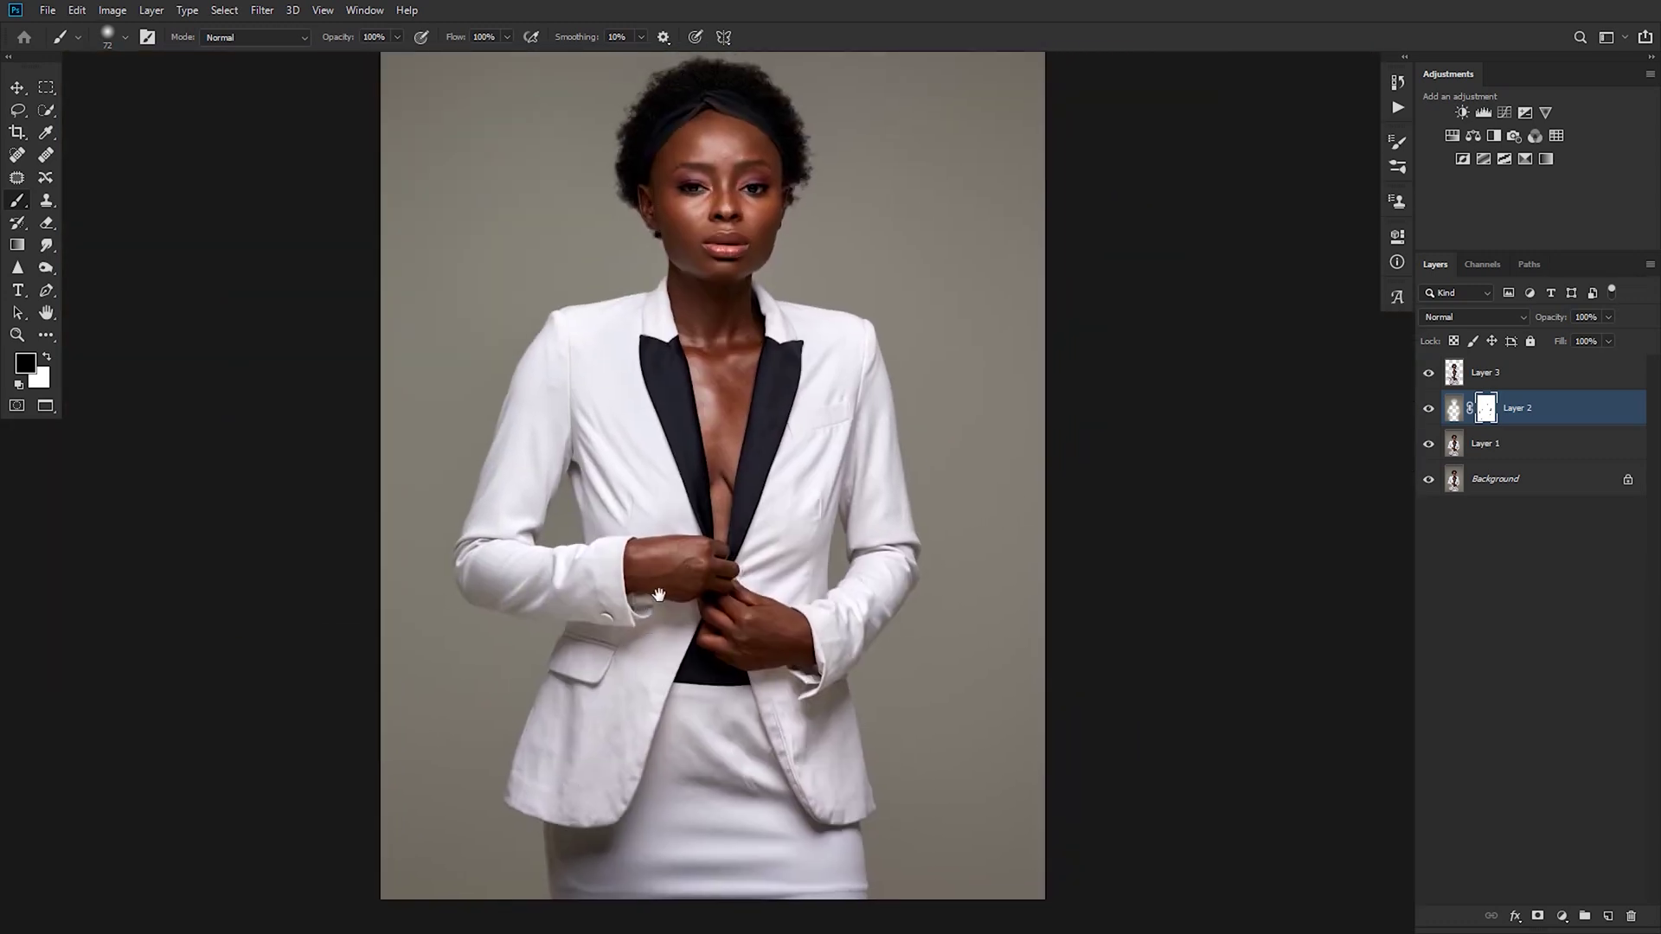
scroll(654, 633, "down", 3)
scroll(692, 614, "up", 2)
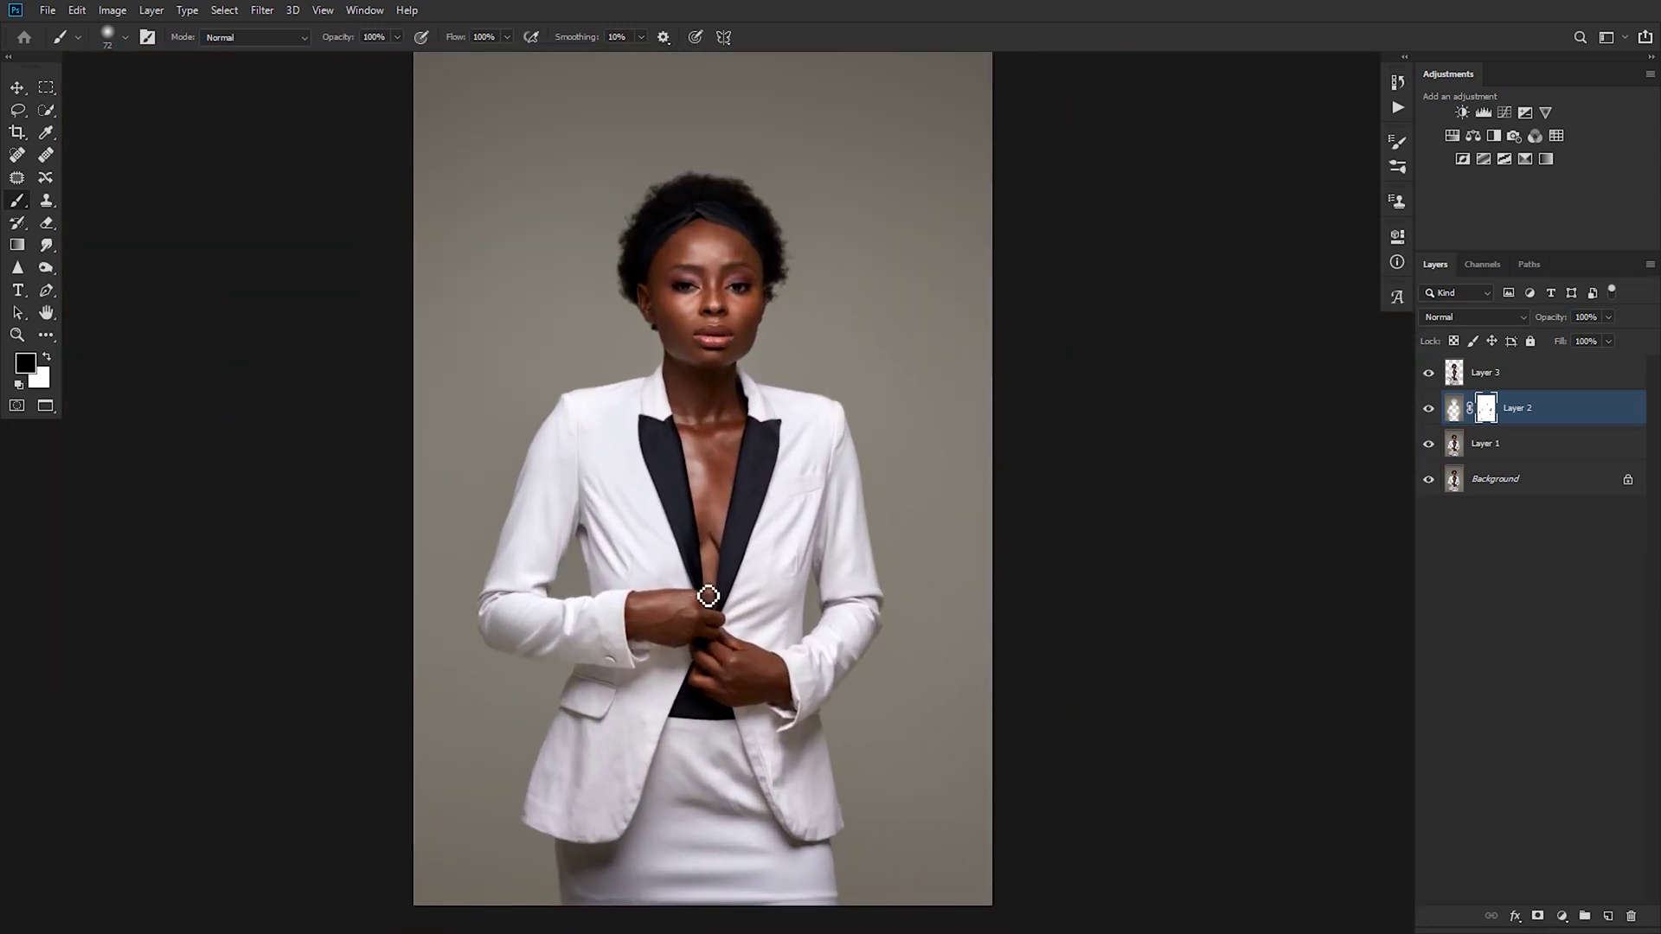
- Group Layer 1, Layer 2 and Layer 3 and name the group Background
left_click(1531, 383)
left_click(1518, 439, "shift")
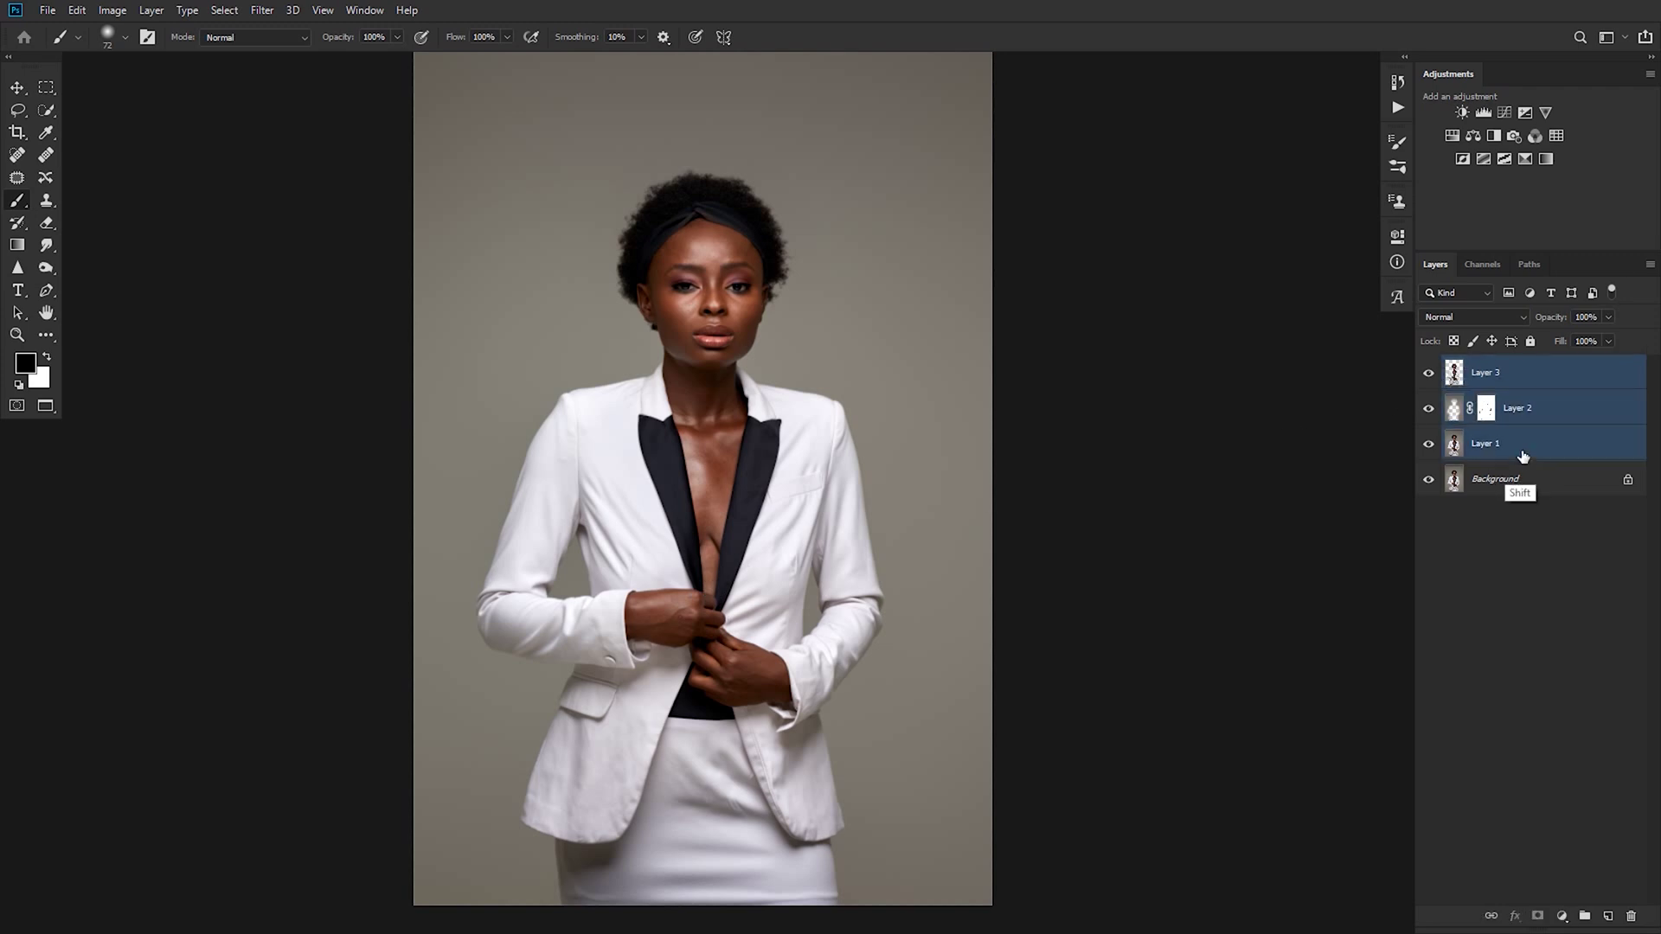
key("ctrl")
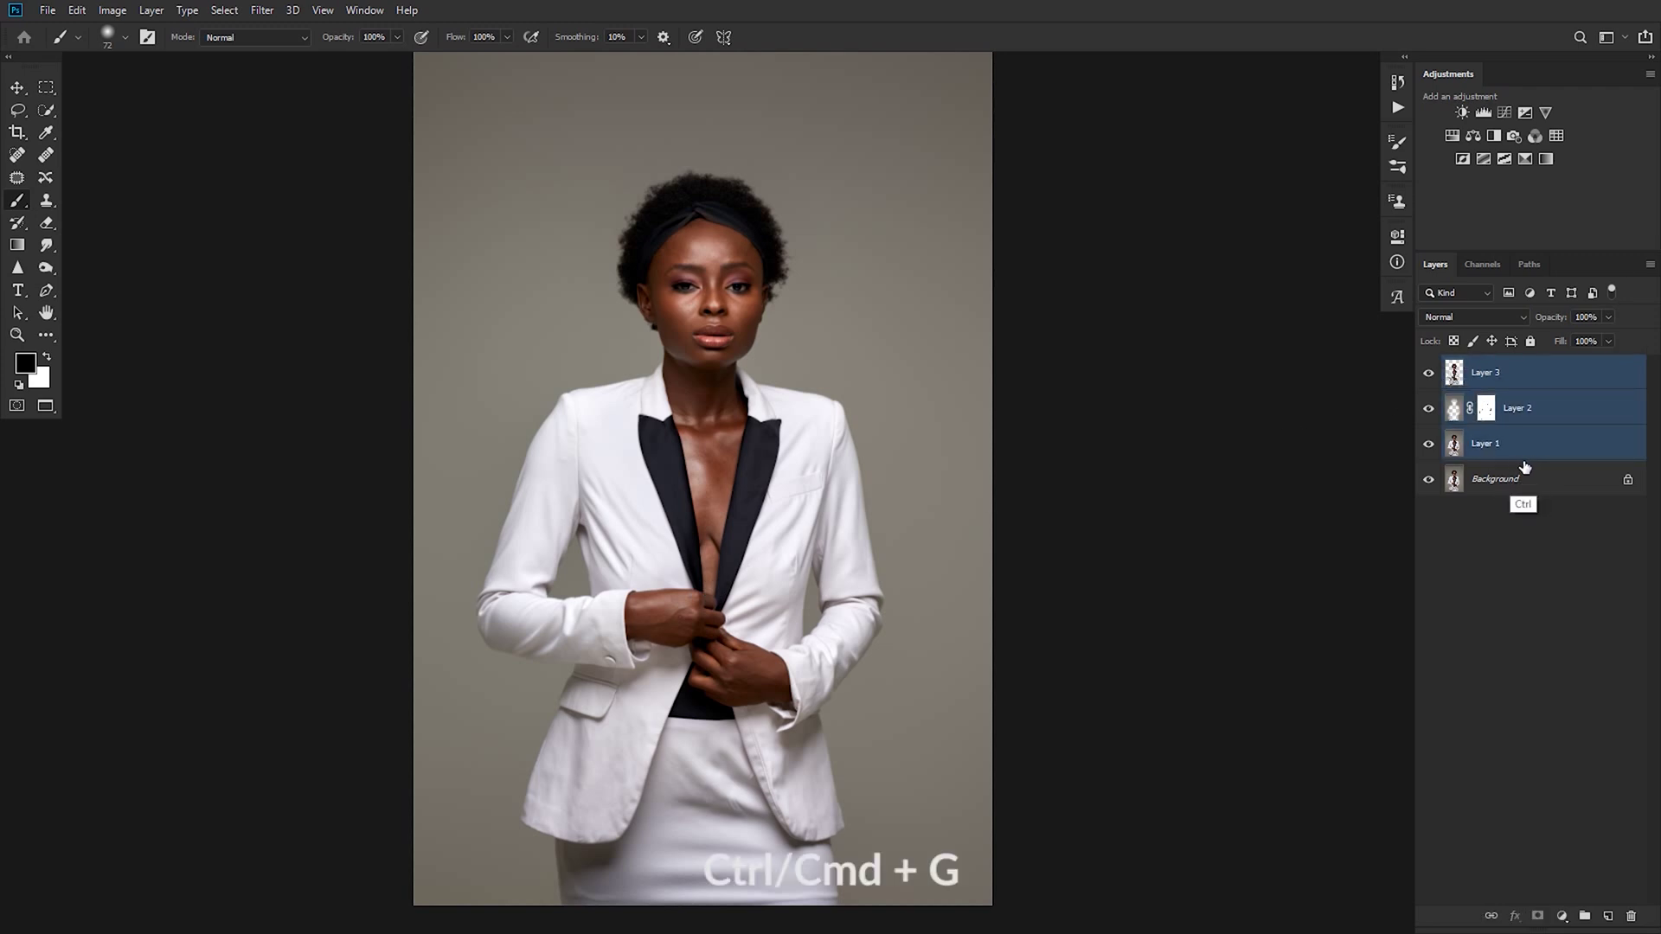
key("ctrl+g")
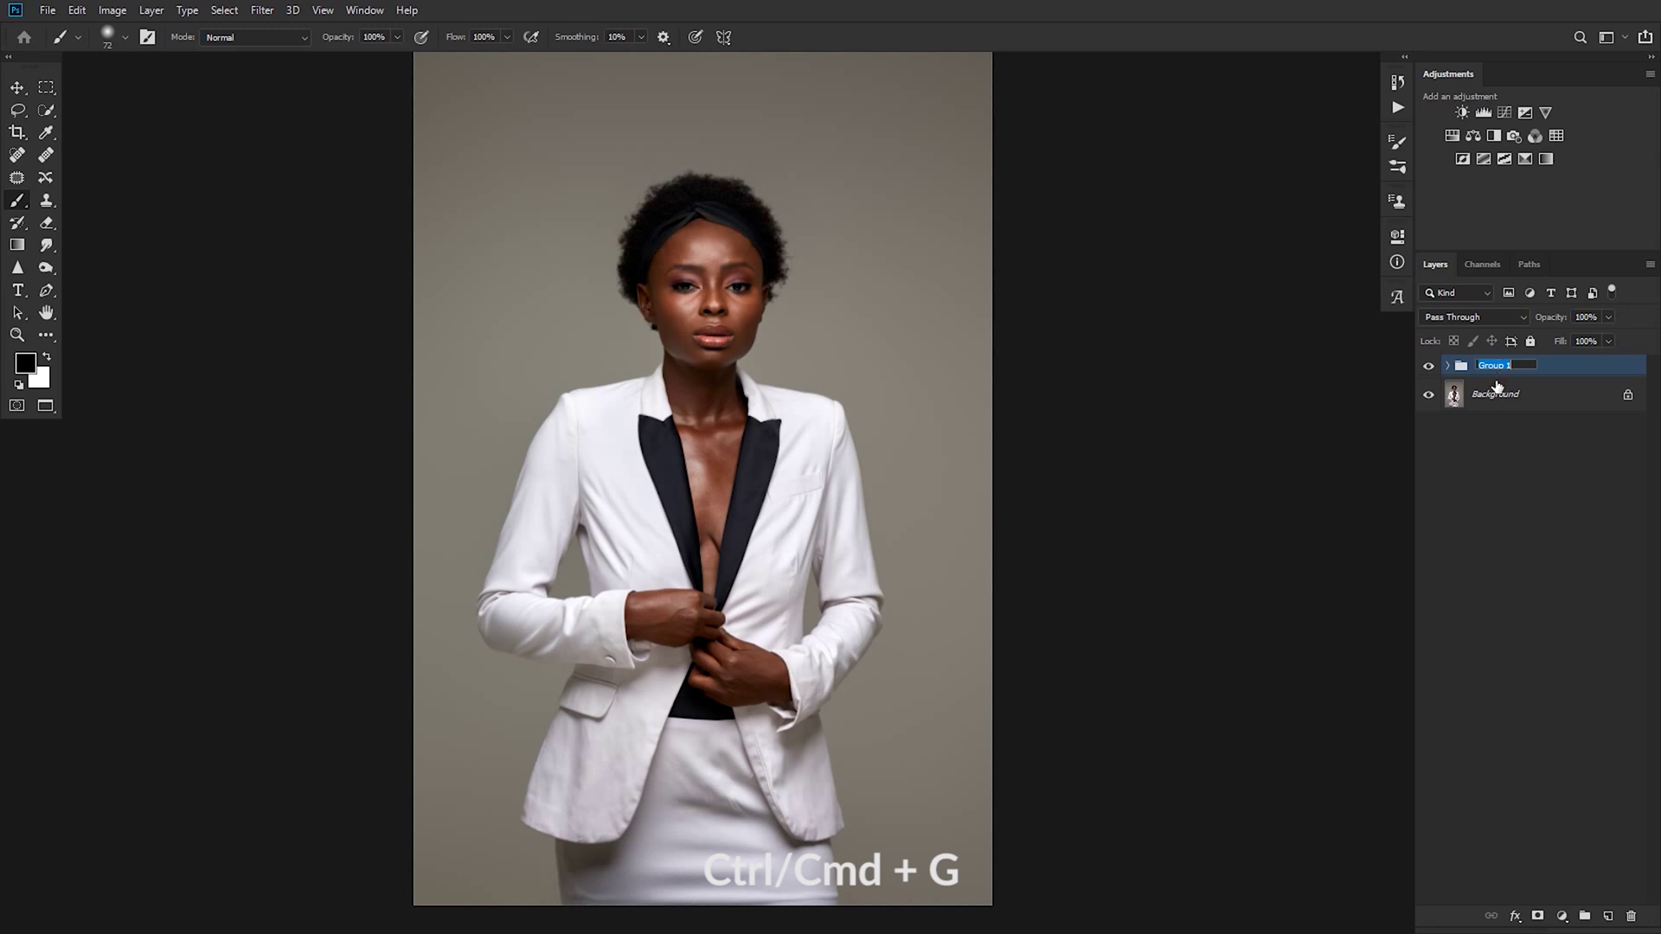
type("Backg")
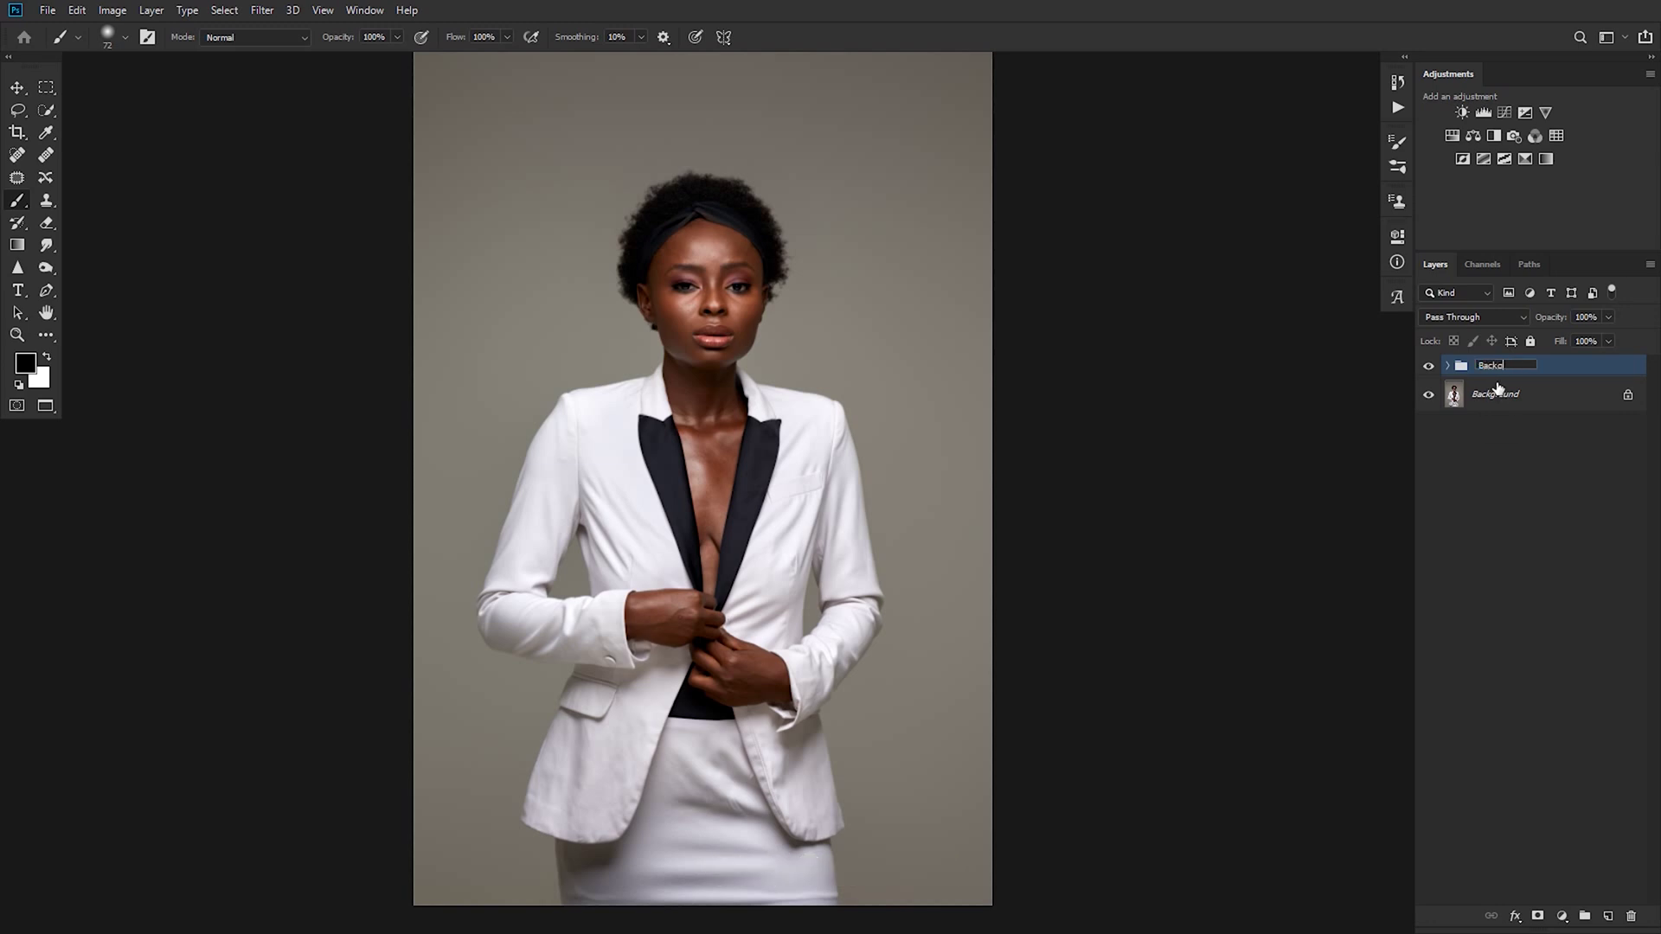
type("round")
key("Return")
- Compare the portrait with and without the Background group, leaving the group visible
scroll(666, 320, "down", 2)
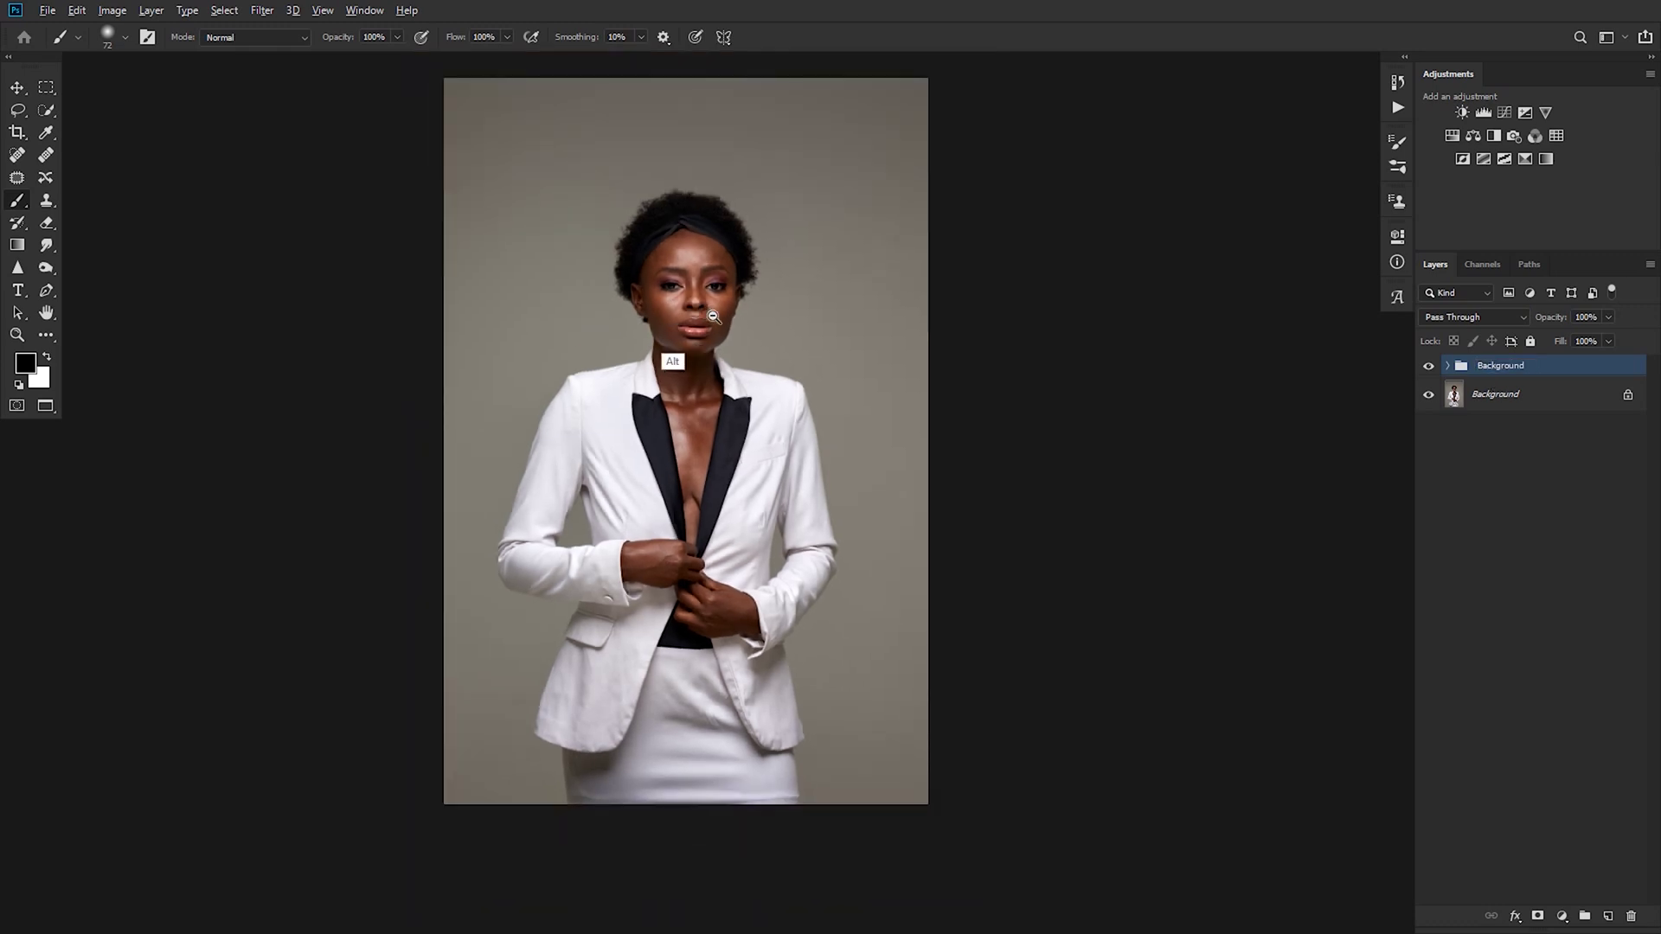
scroll(691, 326, "up", 2)
left_click_drag(718, 302, 714, 365)
scroll(714, 365, "down", 1)
scroll(705, 364, "up", 1)
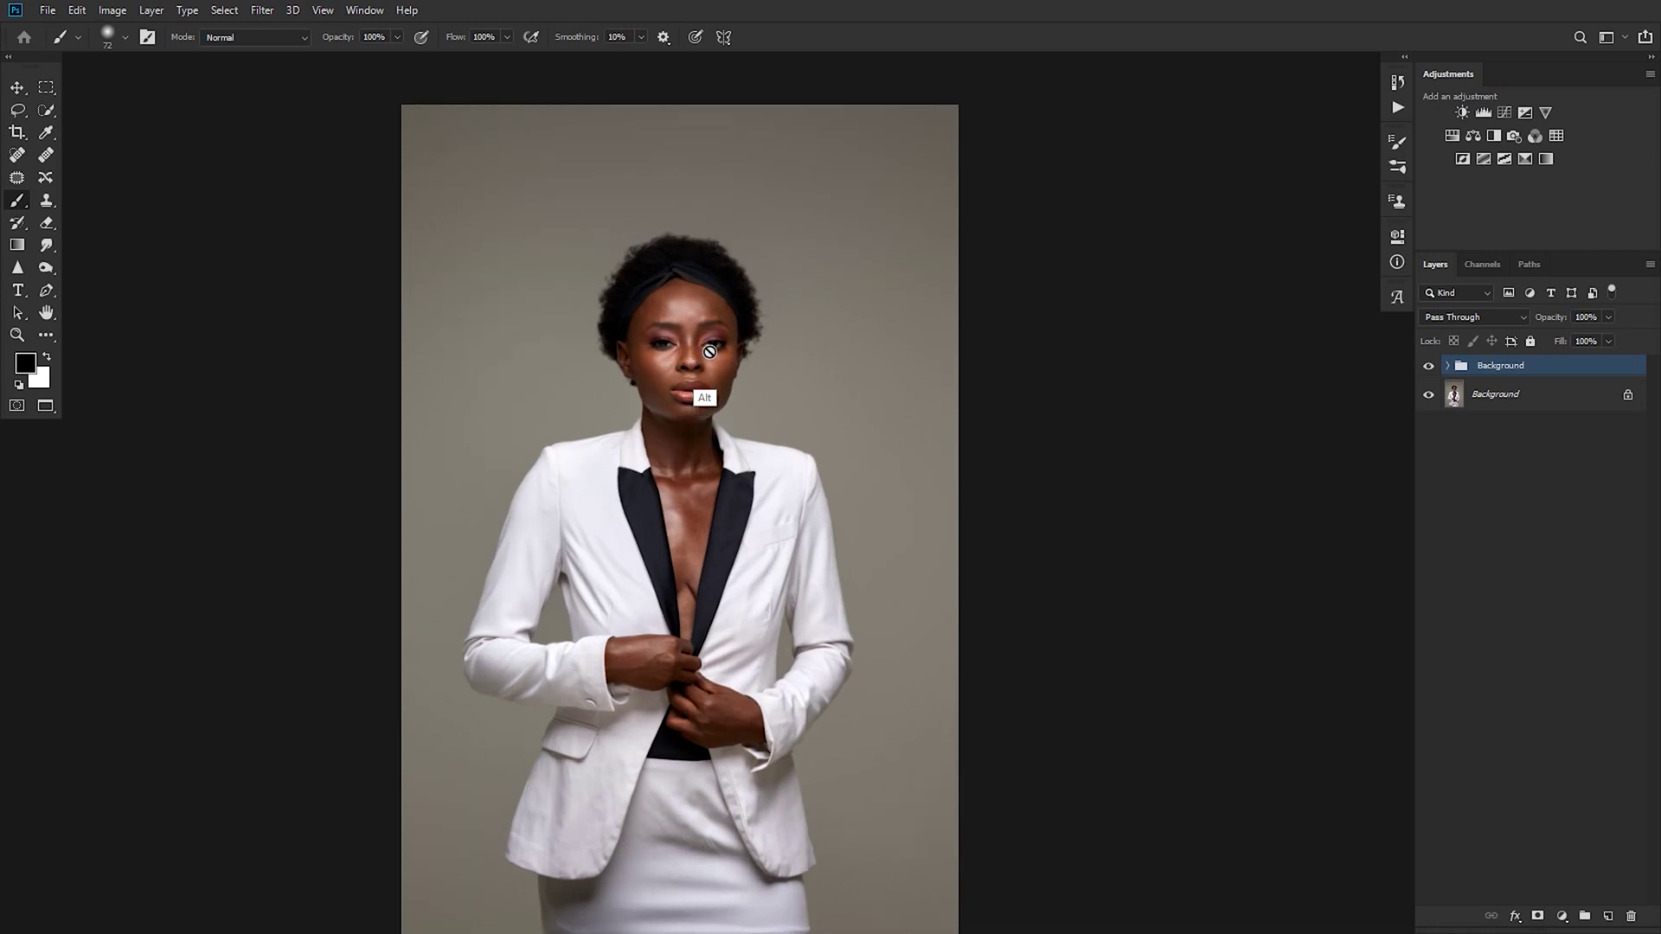
left_click(1429, 368)
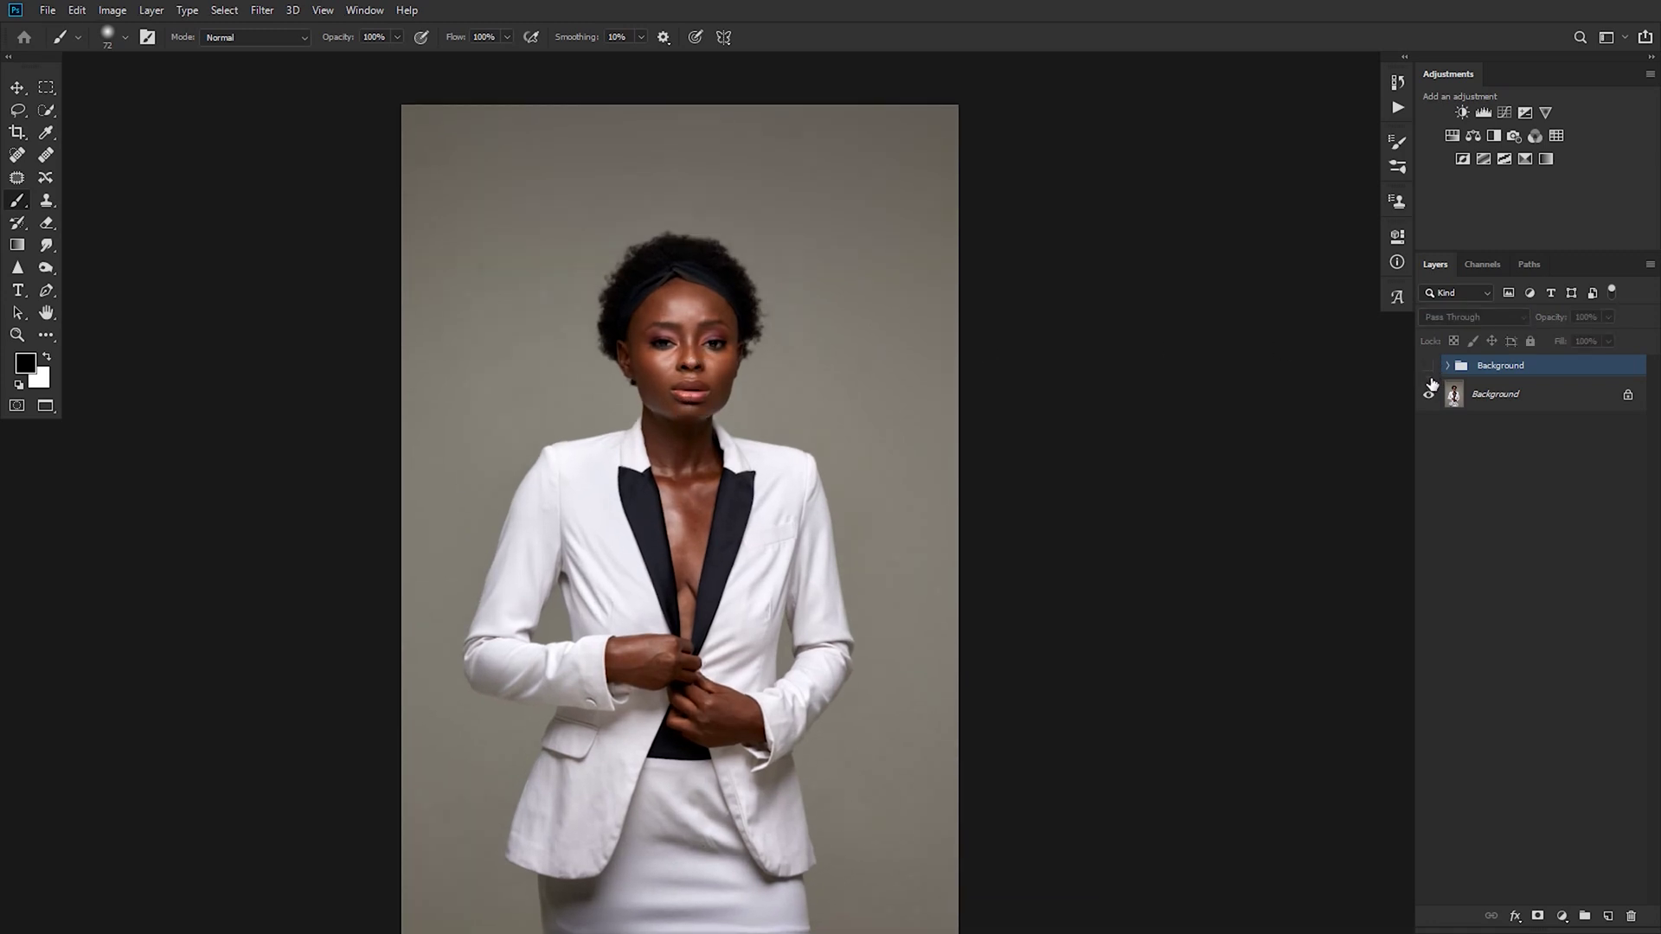
left_click(1430, 369)
left_click(1430, 371)
left_click(1430, 368)
left_click(1429, 368)
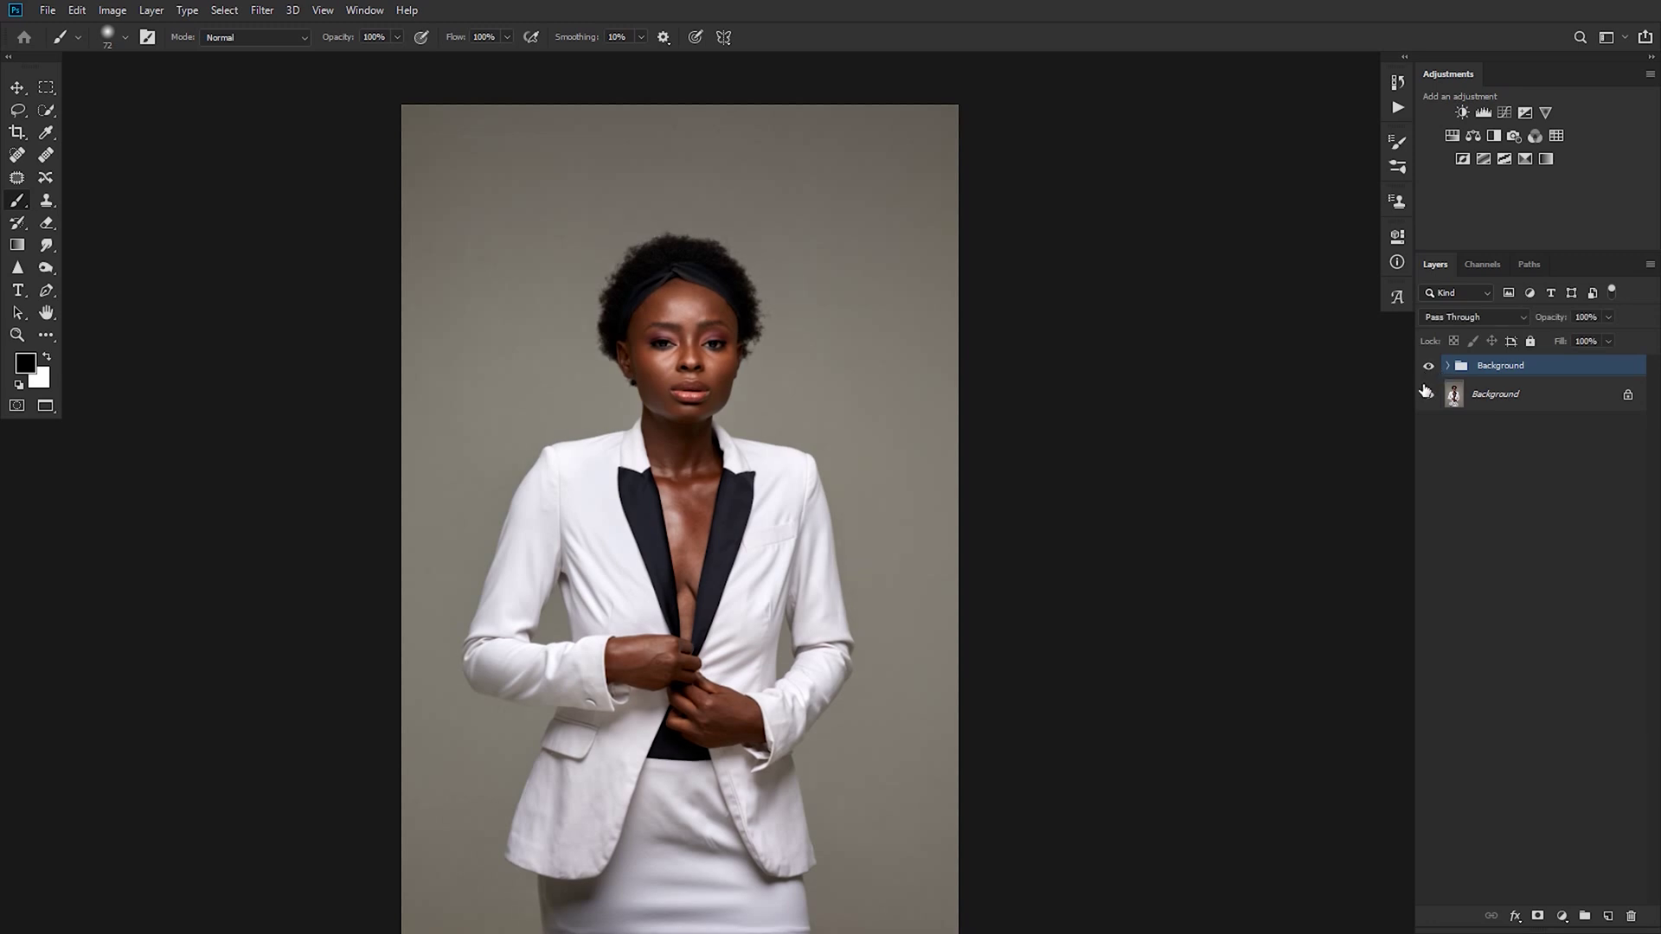